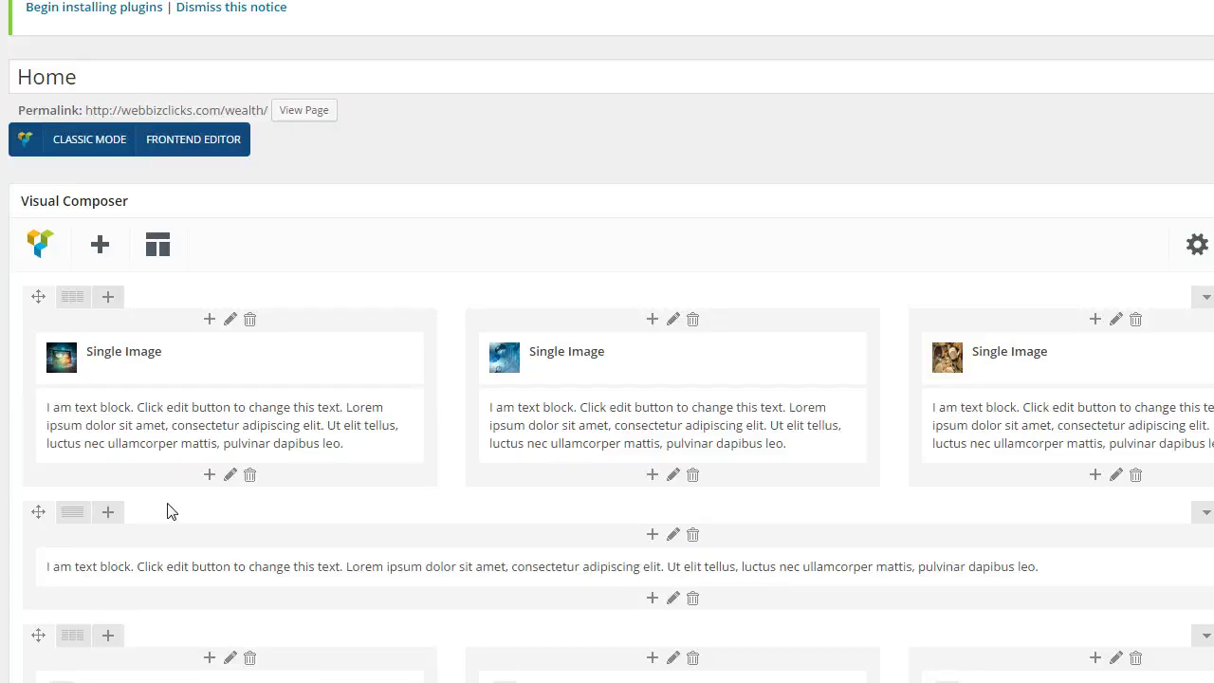
# Step: Review the first Single Image element's image, size, alignment, style and link settings, and close them without changes
pyautogui.moveTo(131, 354)
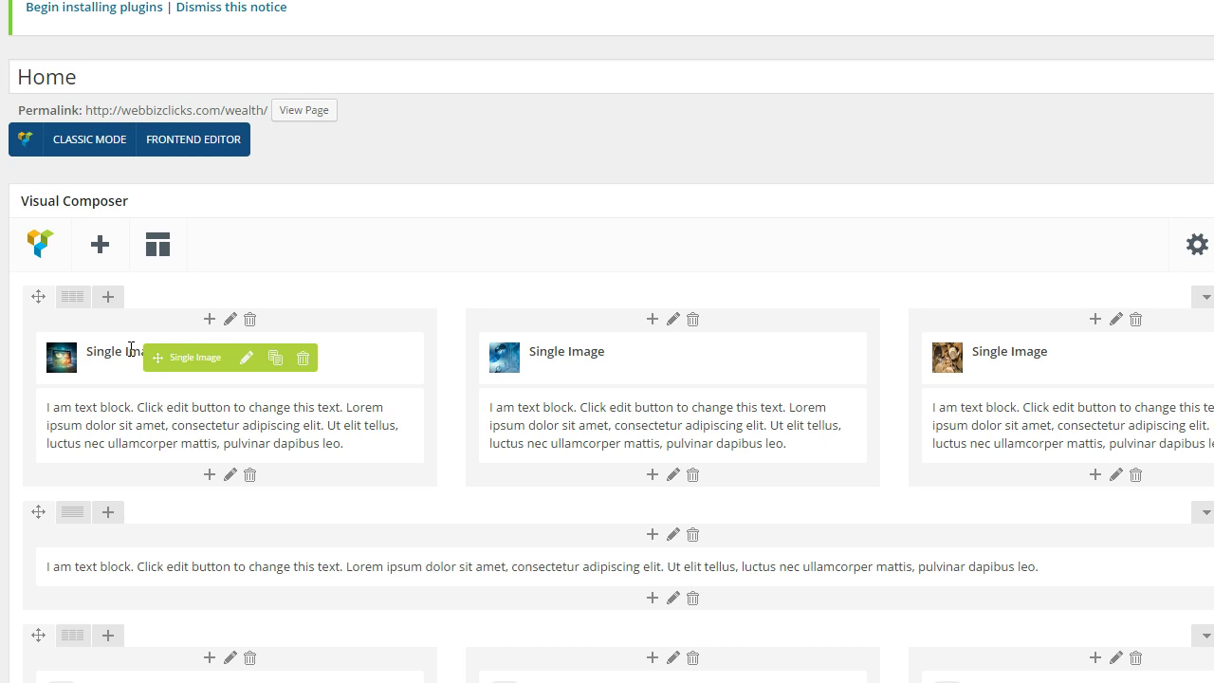
pyautogui.moveTo(72, 297)
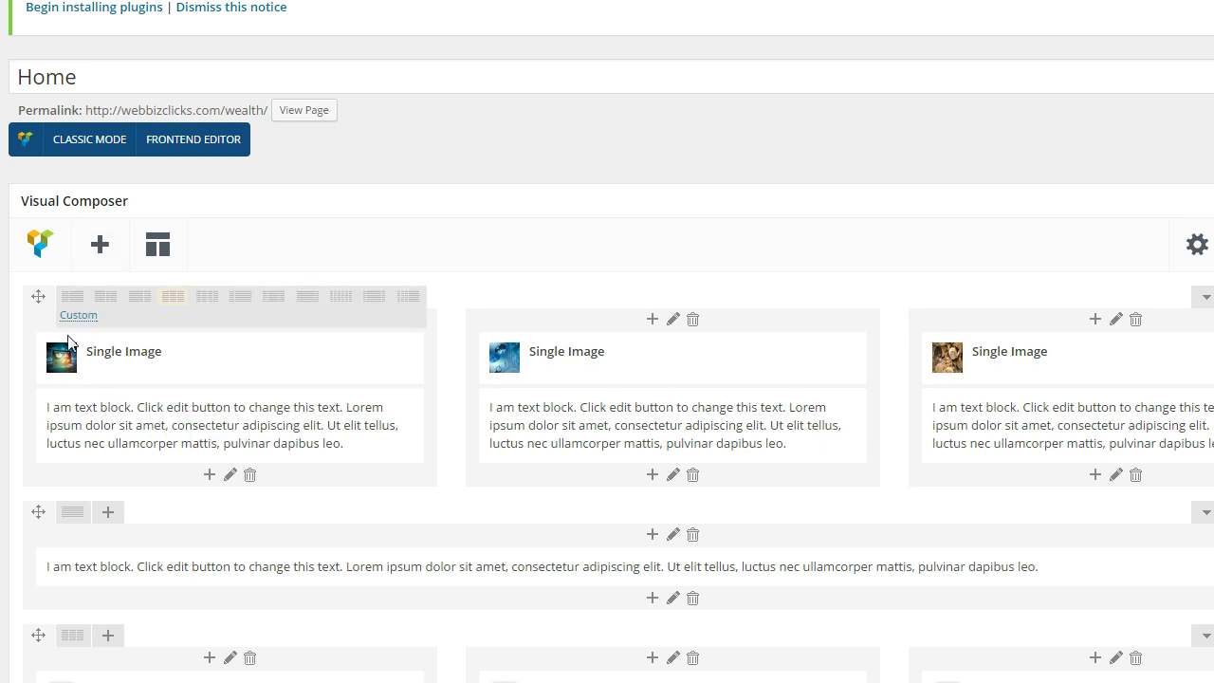
pyautogui.moveTo(105, 371)
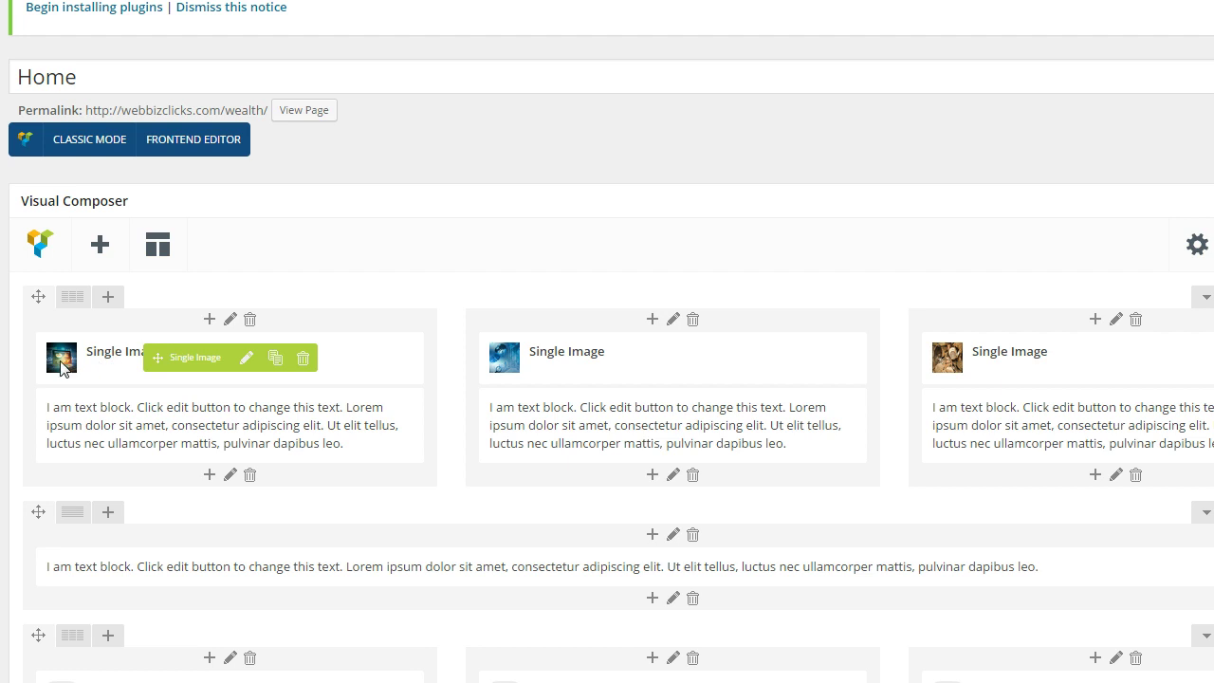
pyautogui.click(246, 359)
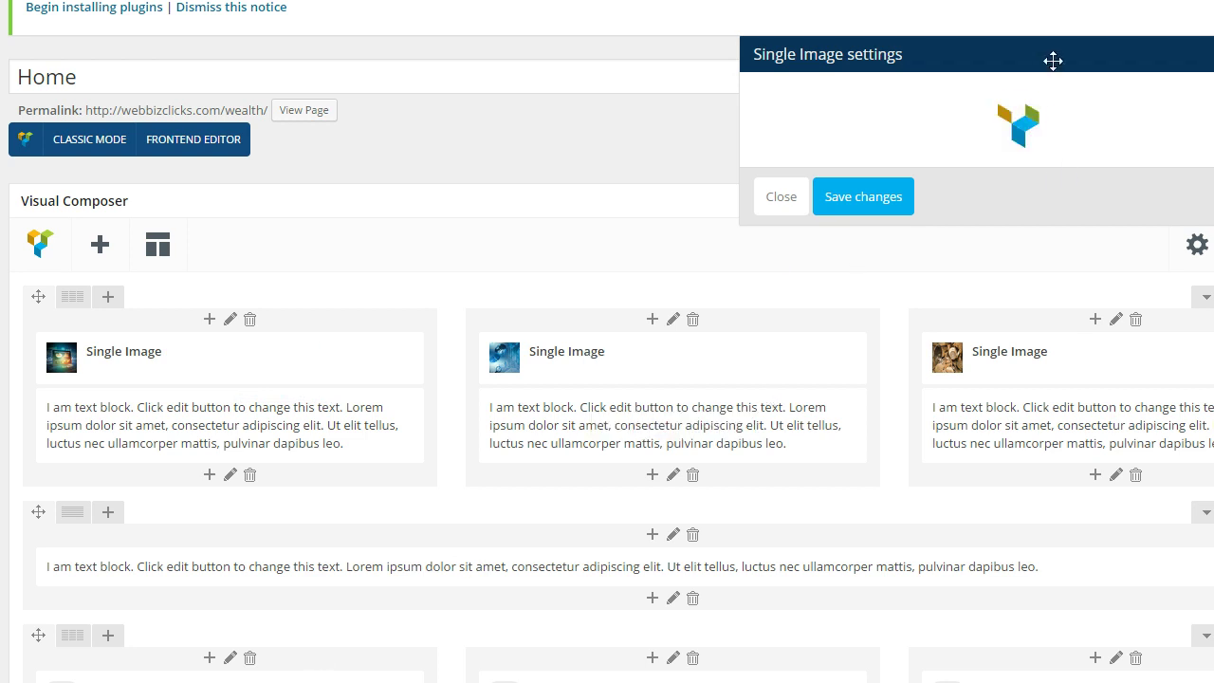
pyautogui.moveTo(1051, 60); pyautogui.dragTo(836, 221)
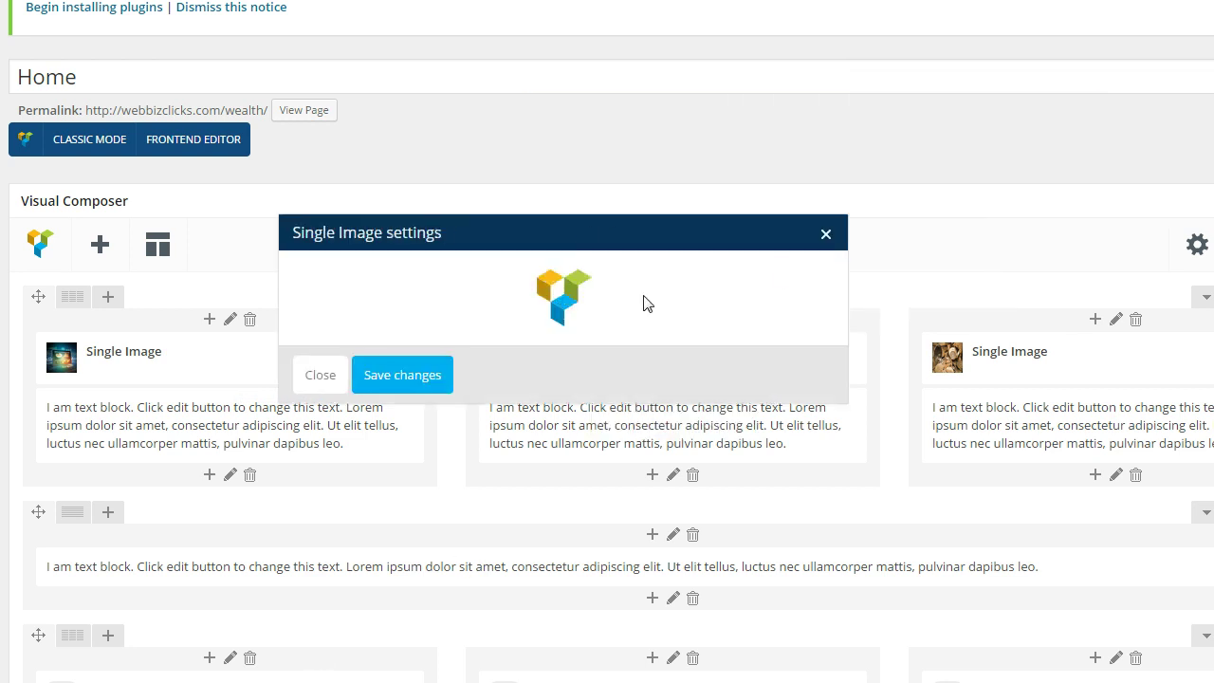
pyautogui.scroll(-3, 617, 413)
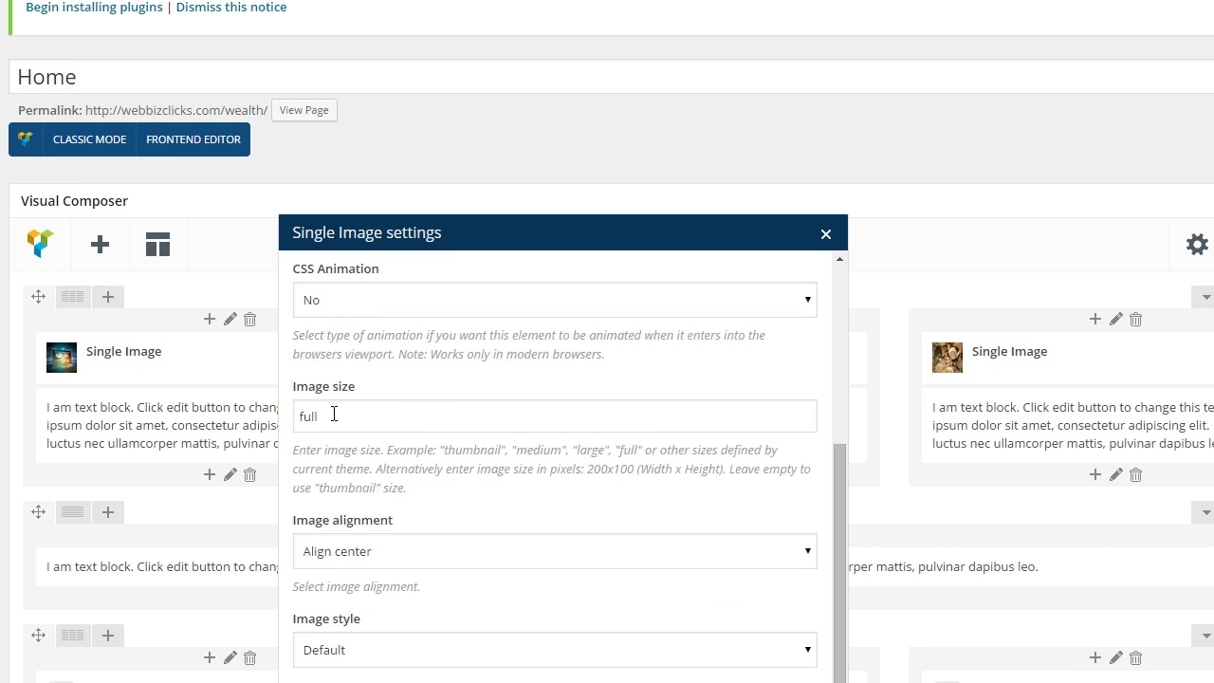
pyautogui.scroll(-2, 342, 427)
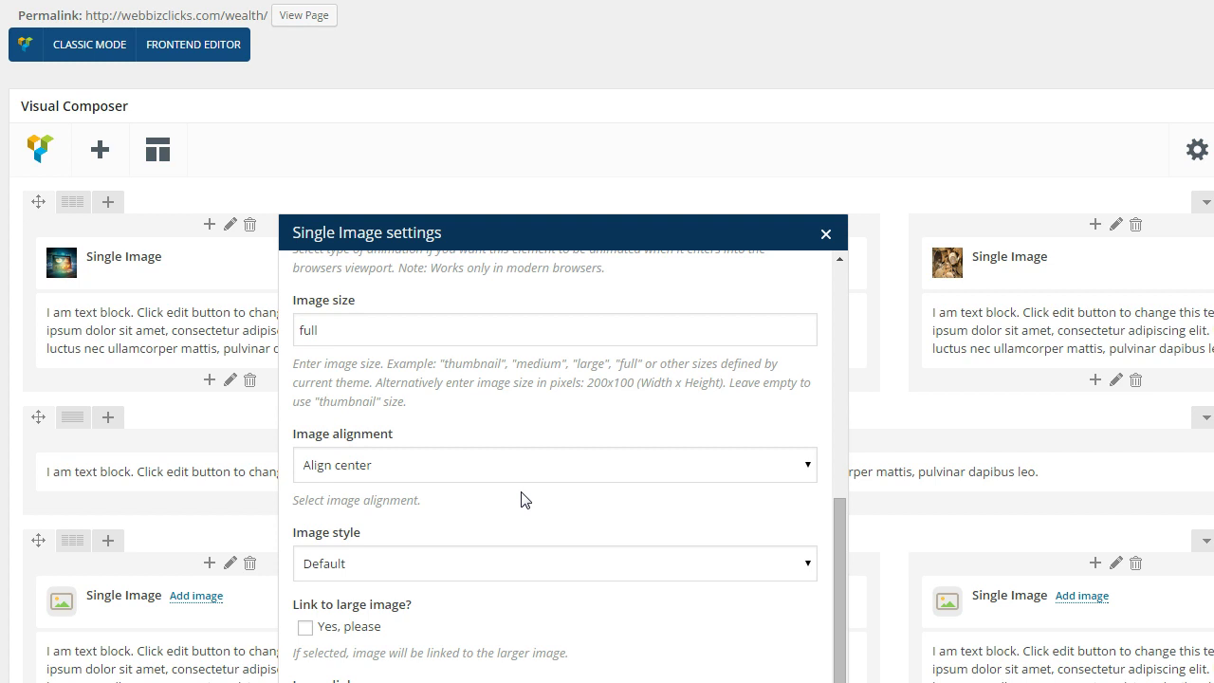
pyautogui.moveTo(548, 240); pyautogui.dragTo(535, 81)
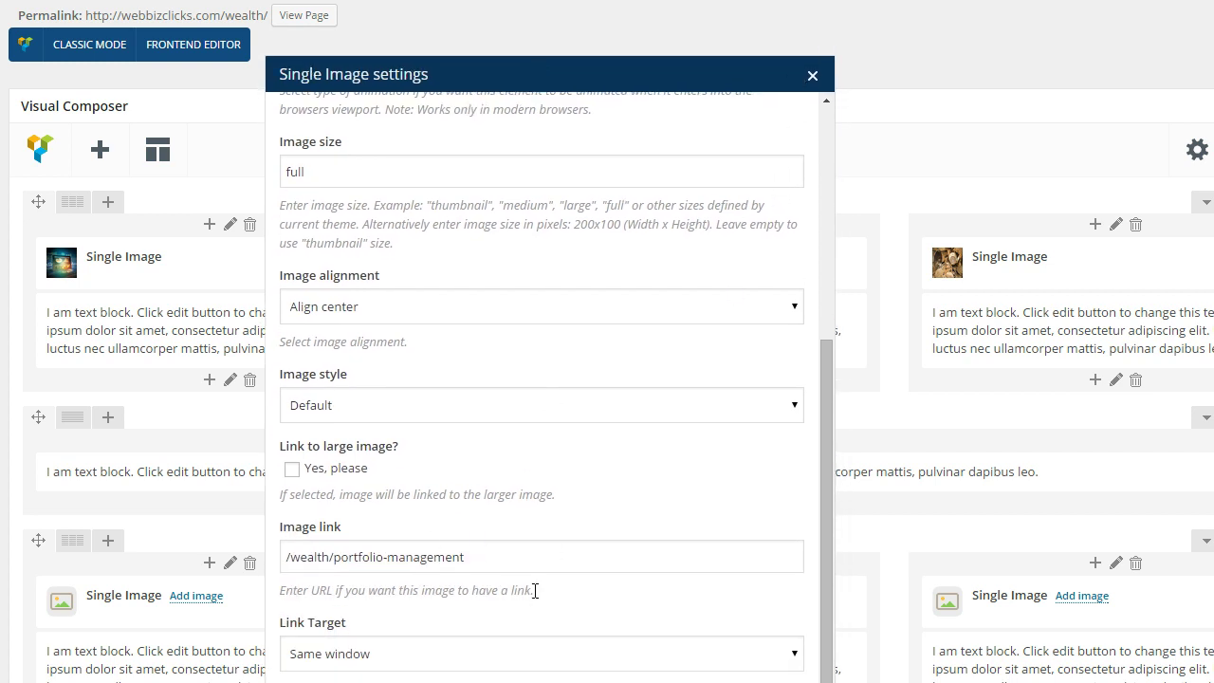
pyautogui.moveTo(825, 353); pyautogui.dragTo(812, 103)
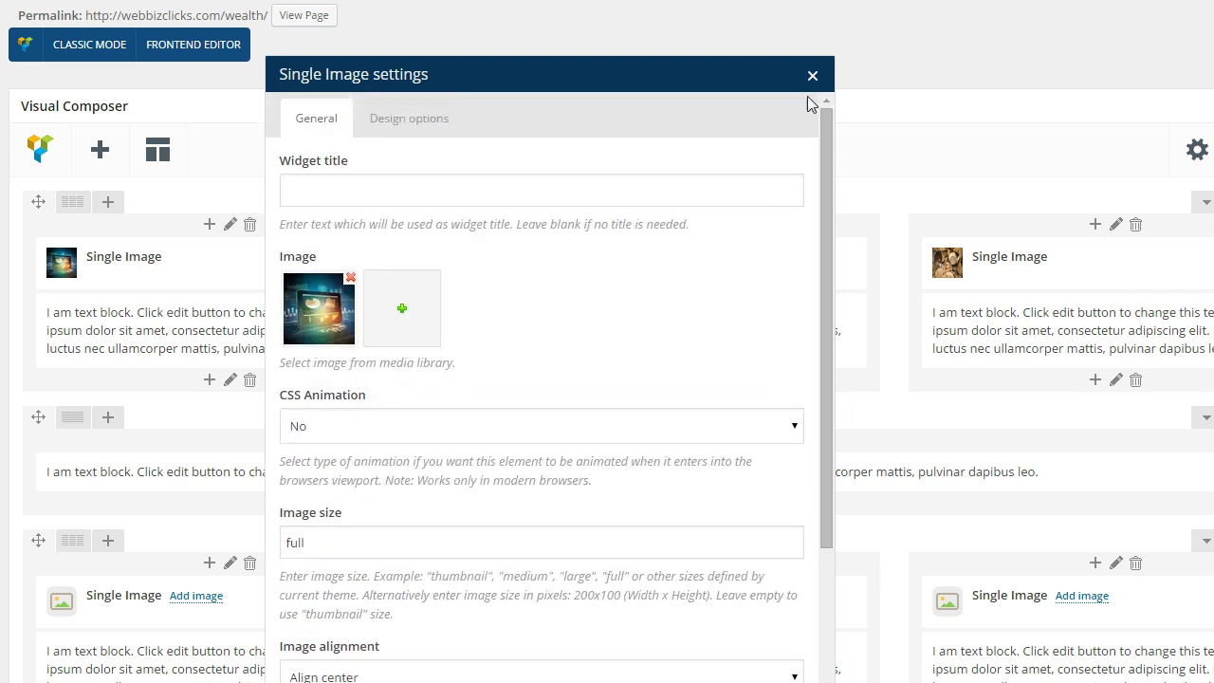
pyautogui.click(813, 76)
# Step: Add a Gap element with a height of 10 pixels to the page
pyautogui.moveTo(420, 271)
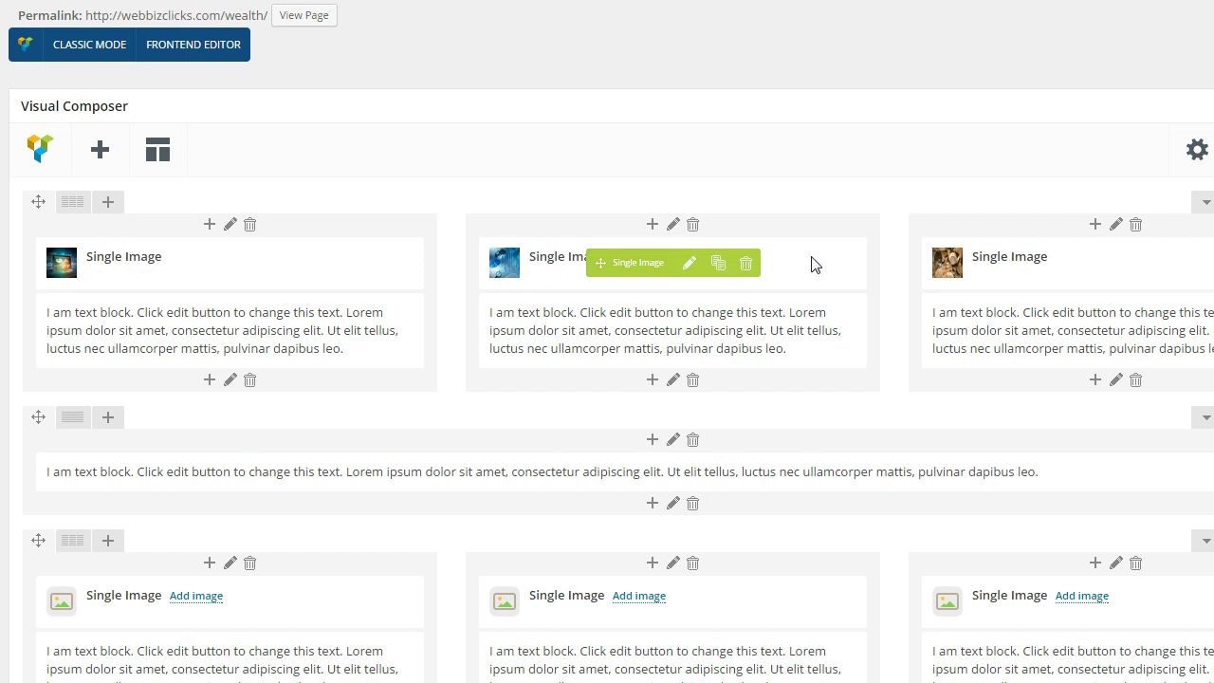
pyautogui.moveTo(1051, 258)
pyautogui.moveTo(680, 279)
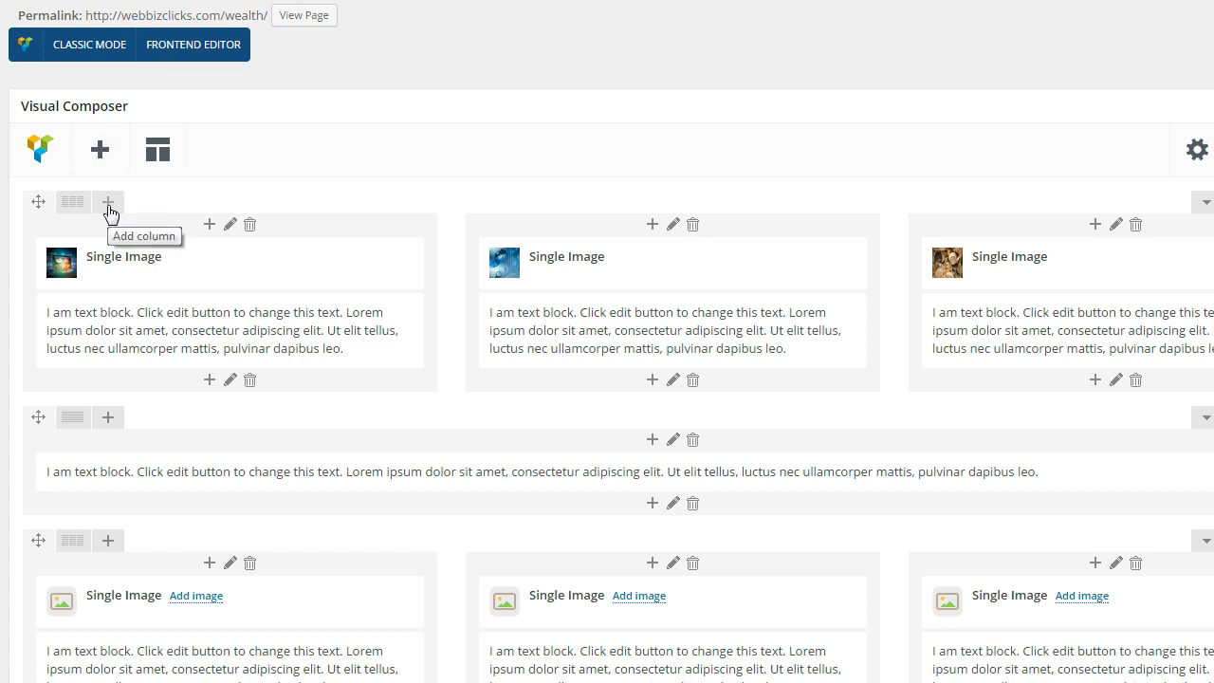
pyautogui.click(99, 151)
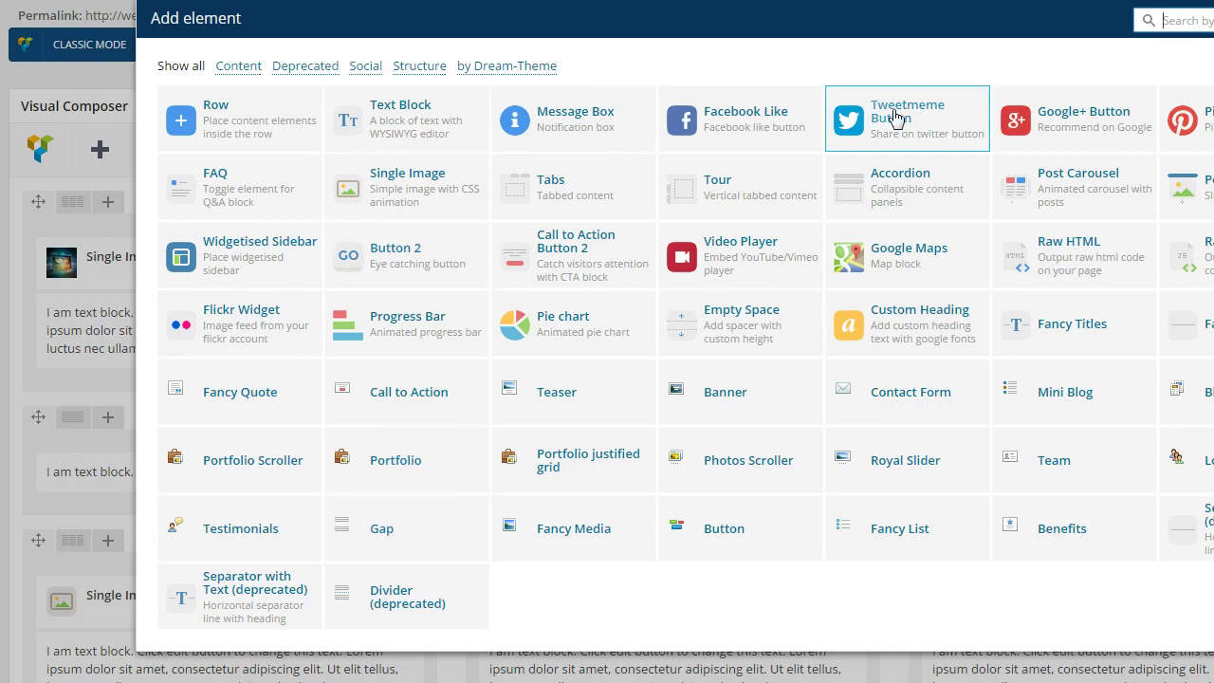
pyautogui.click(384, 536)
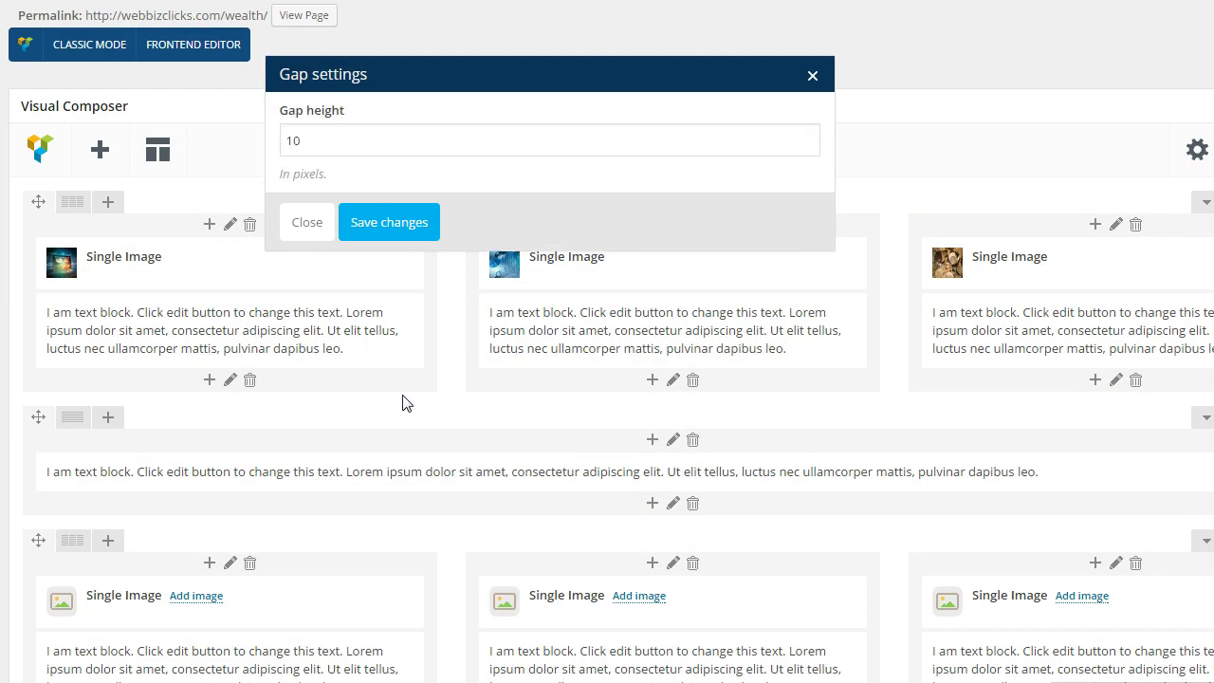
pyautogui.moveTo(313, 139); pyautogui.dragTo(282, 140)
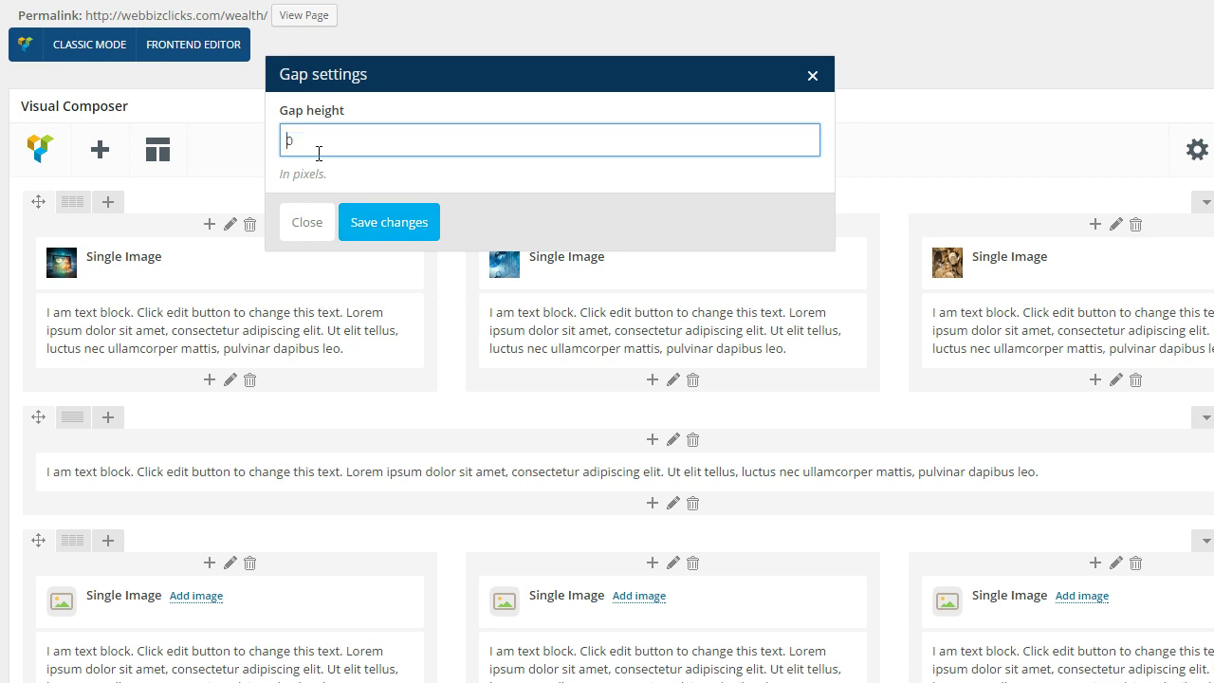
pyautogui.click(384, 237)
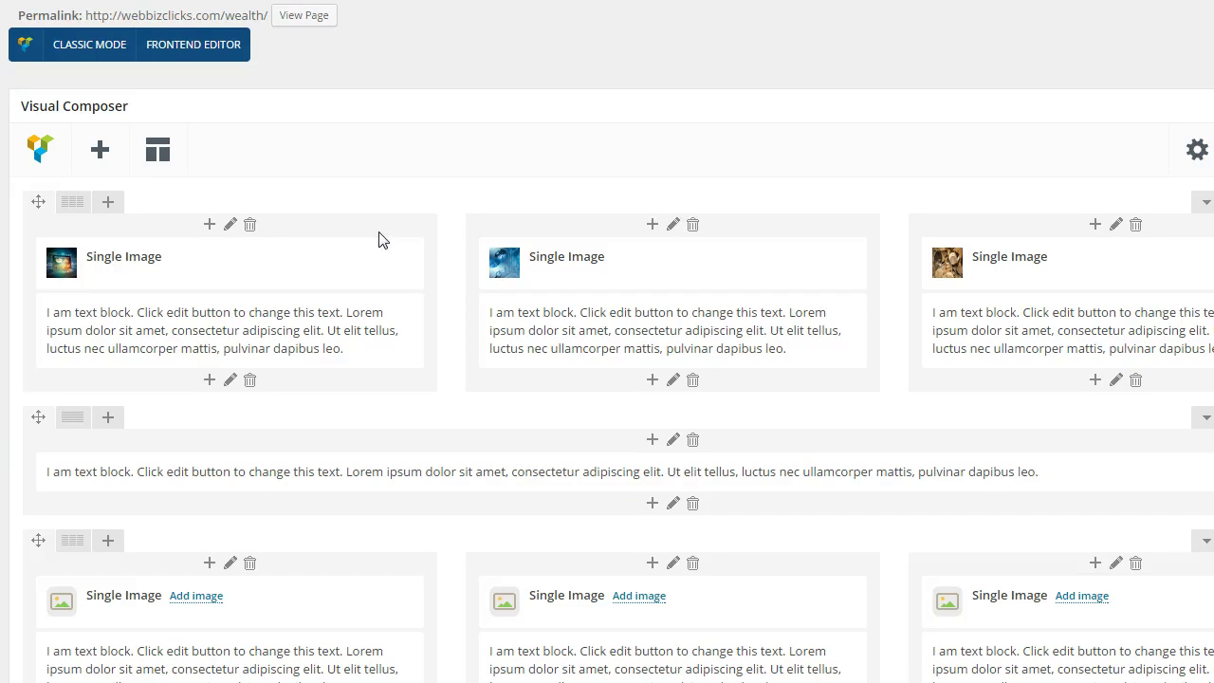
# Step: Move the upper Gap element into the first column of the top row, between the image and the text block
pyautogui.scroll(-5, 332, 379)
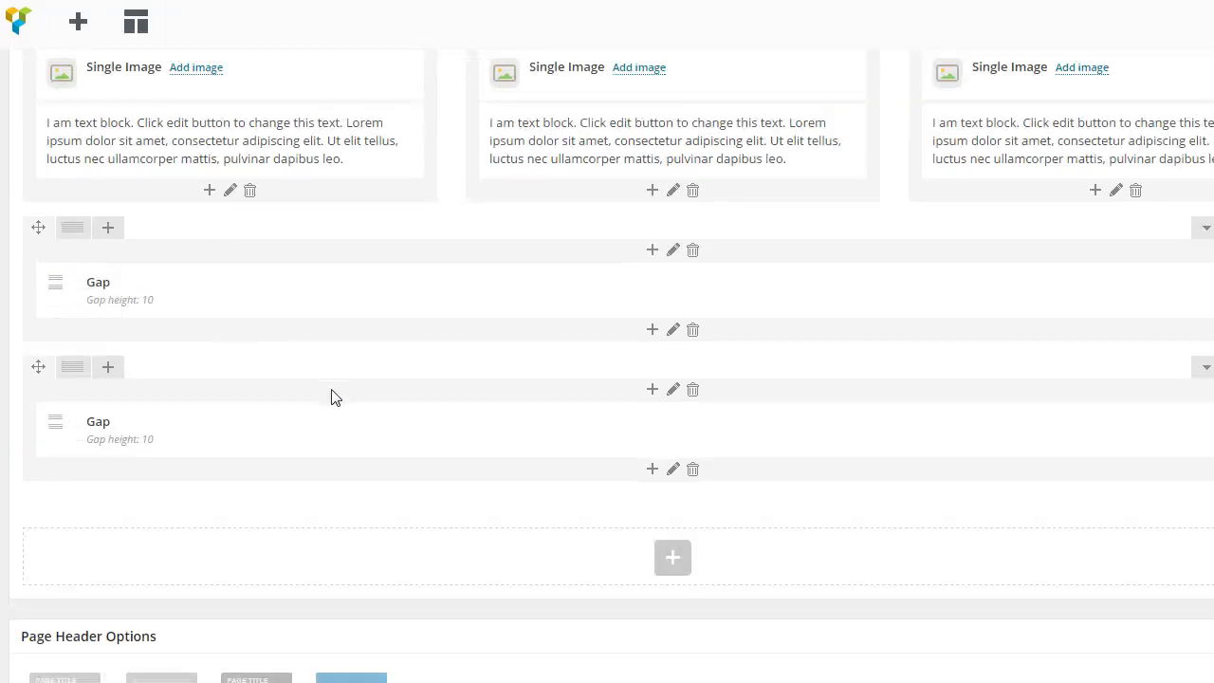
pyautogui.moveTo(279, 279)
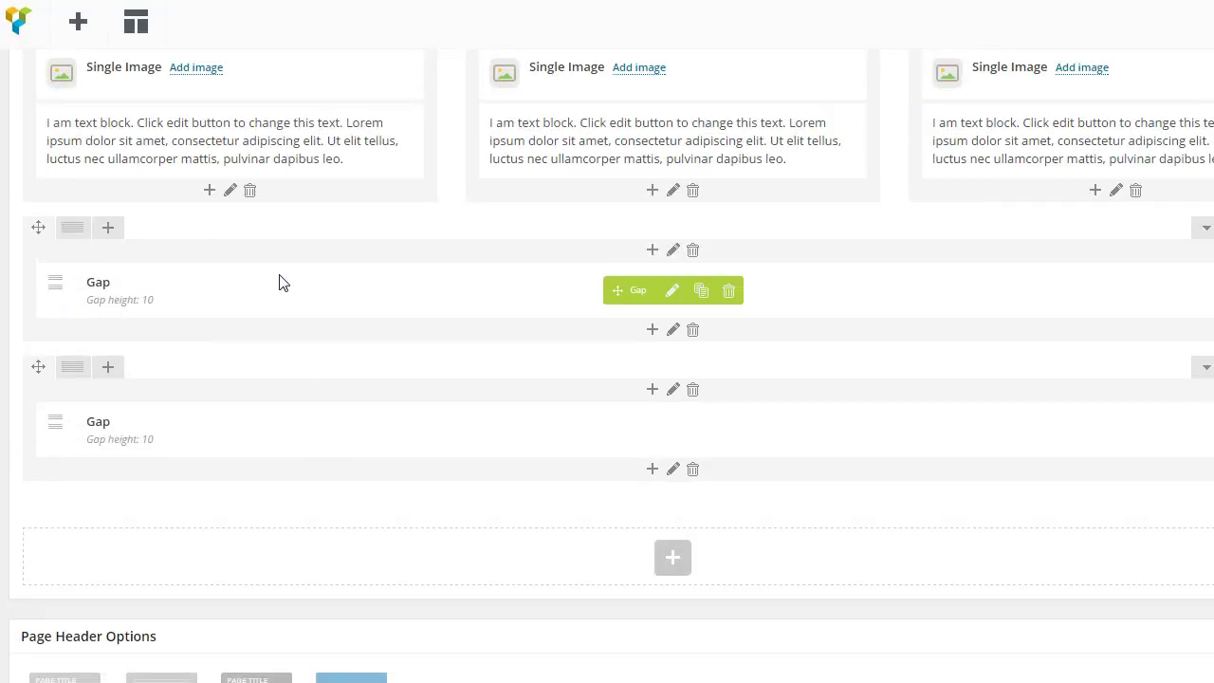
pyautogui.scroll(1, 544, 285)
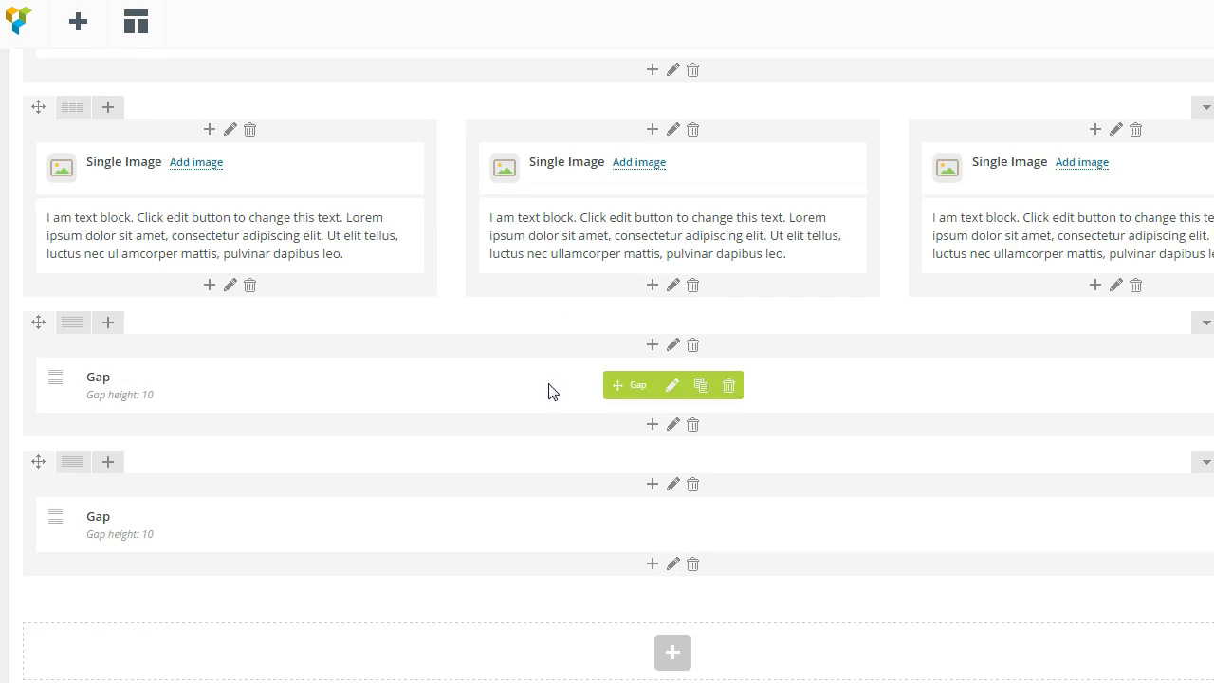
pyautogui.moveTo(546, 392); pyautogui.dragTo(169, 180)
pyautogui.scroll(3, 545, 373)
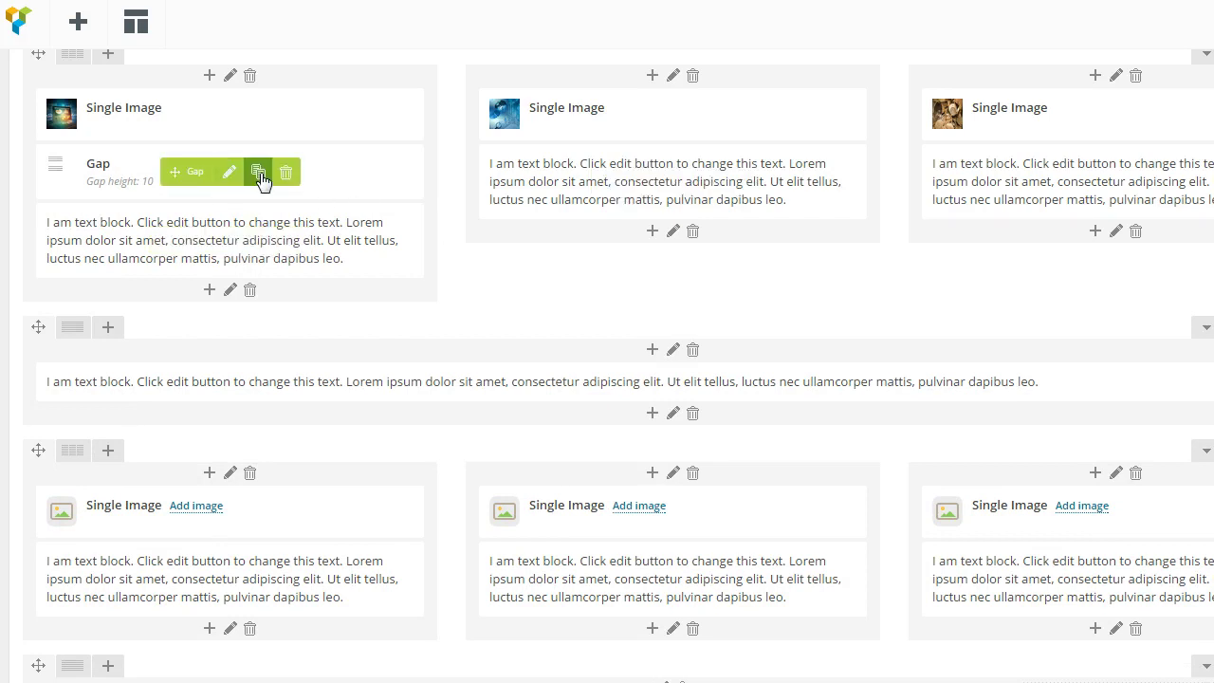
# Step: Duplicate the Gap and place copies between the image and text block in the second and third columns of the top row
pyautogui.click(259, 177)
pyautogui.moveTo(252, 236); pyautogui.dragTo(532, 175)
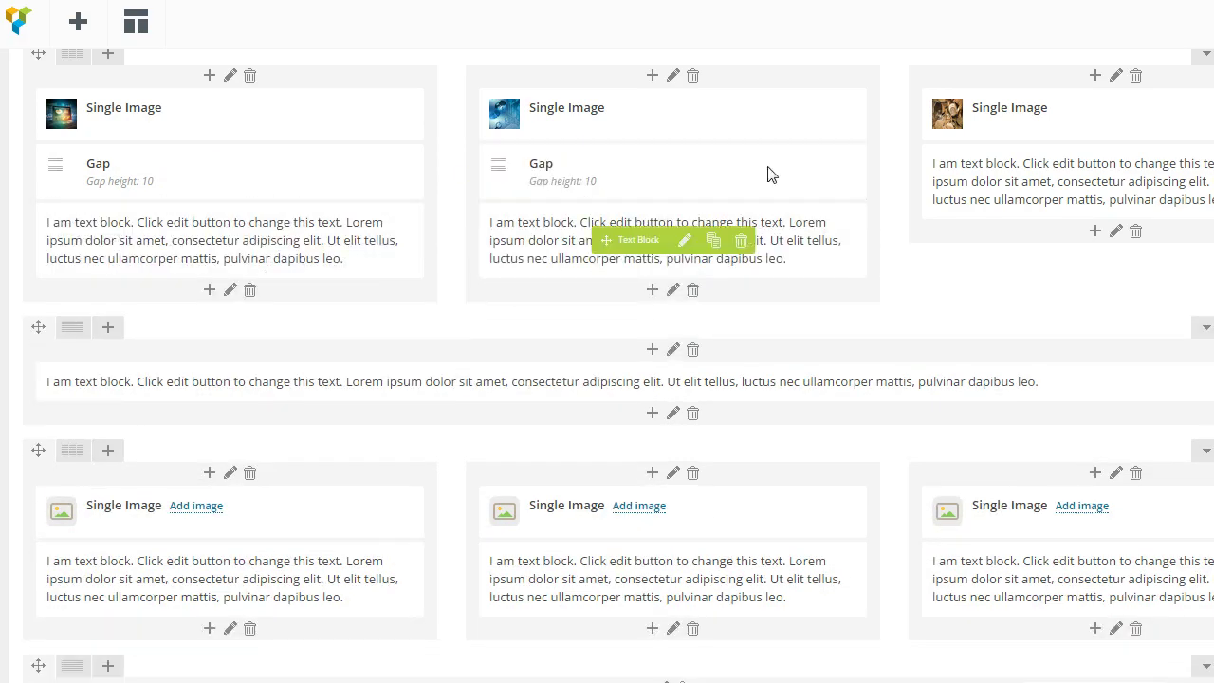
pyautogui.moveTo(802, 188)
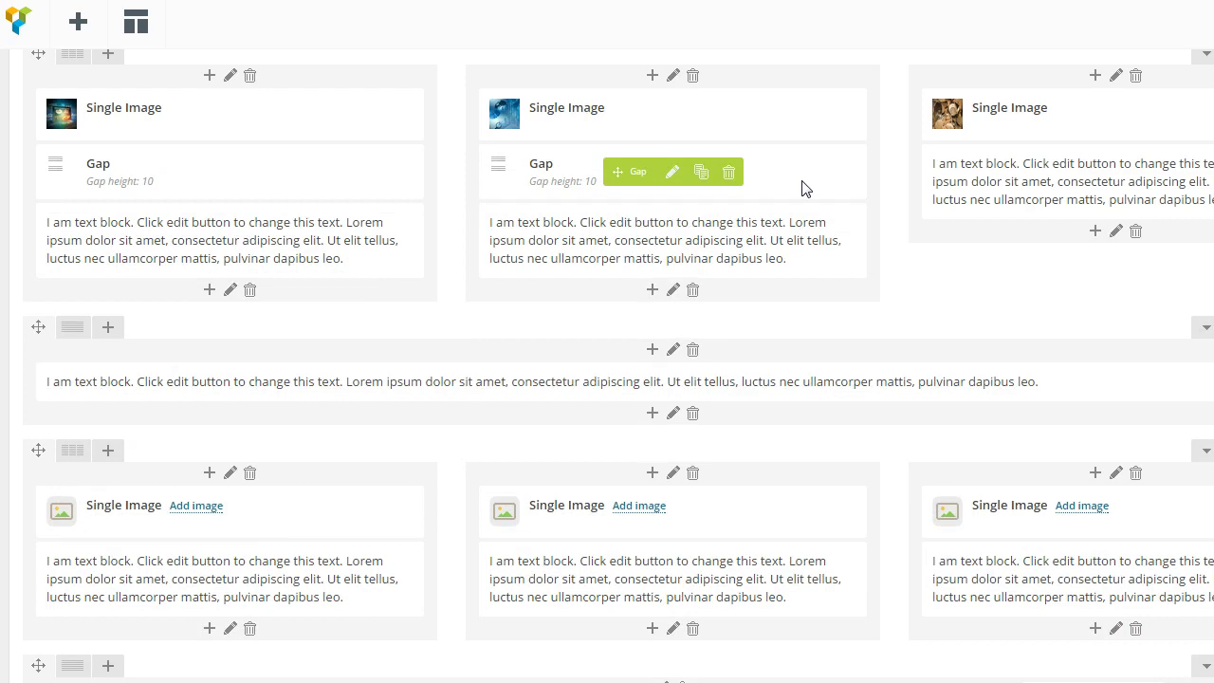
pyautogui.click(704, 173)
pyautogui.moveTo(730, 224)
pyautogui.mouseDown()
pyautogui.moveTo(1012, 189)
pyautogui.moveTo(1022, 177)
pyautogui.mouseUp()
# Step: Examine the live home page's three image columns and the spacing around their images and text
pyautogui.moveTo(742, 154)
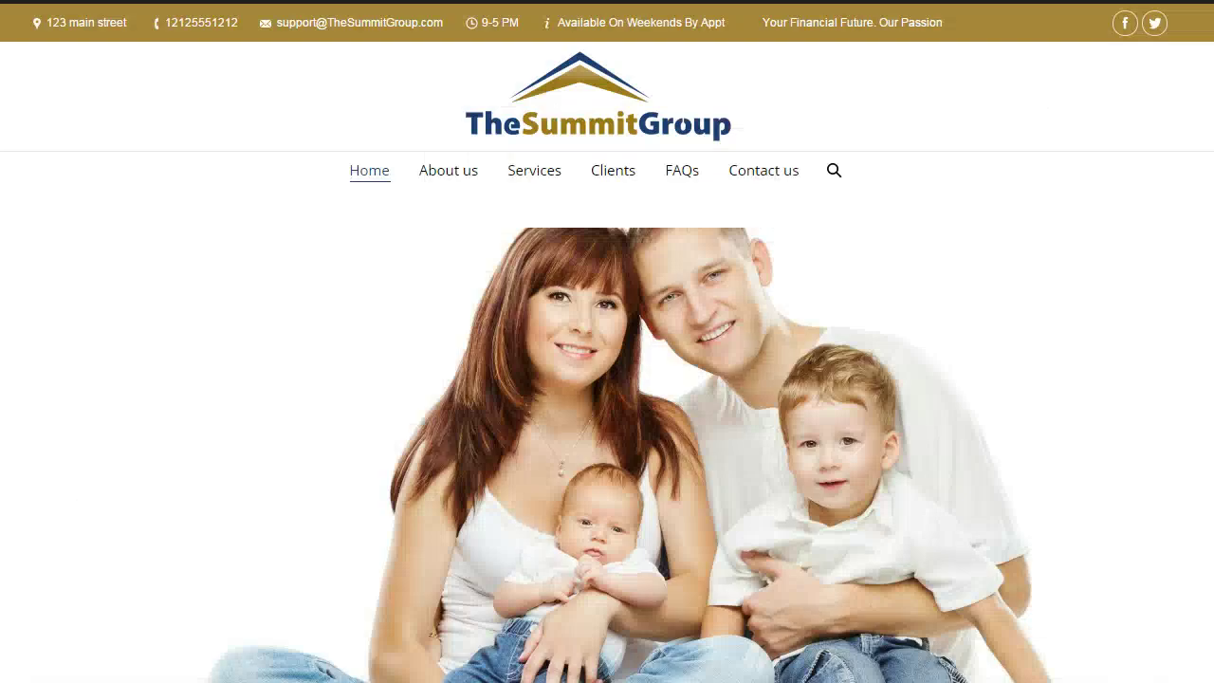
pyautogui.scroll(-3, 607, 342)
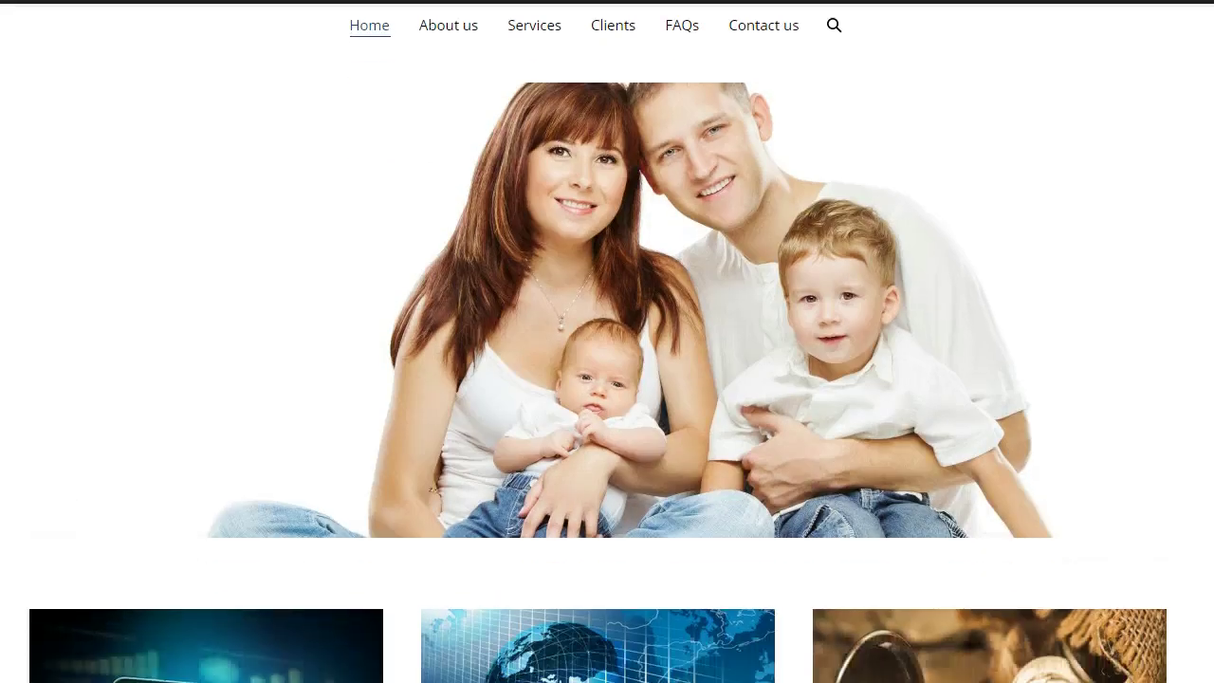
pyautogui.scroll(-5, 607, 341)
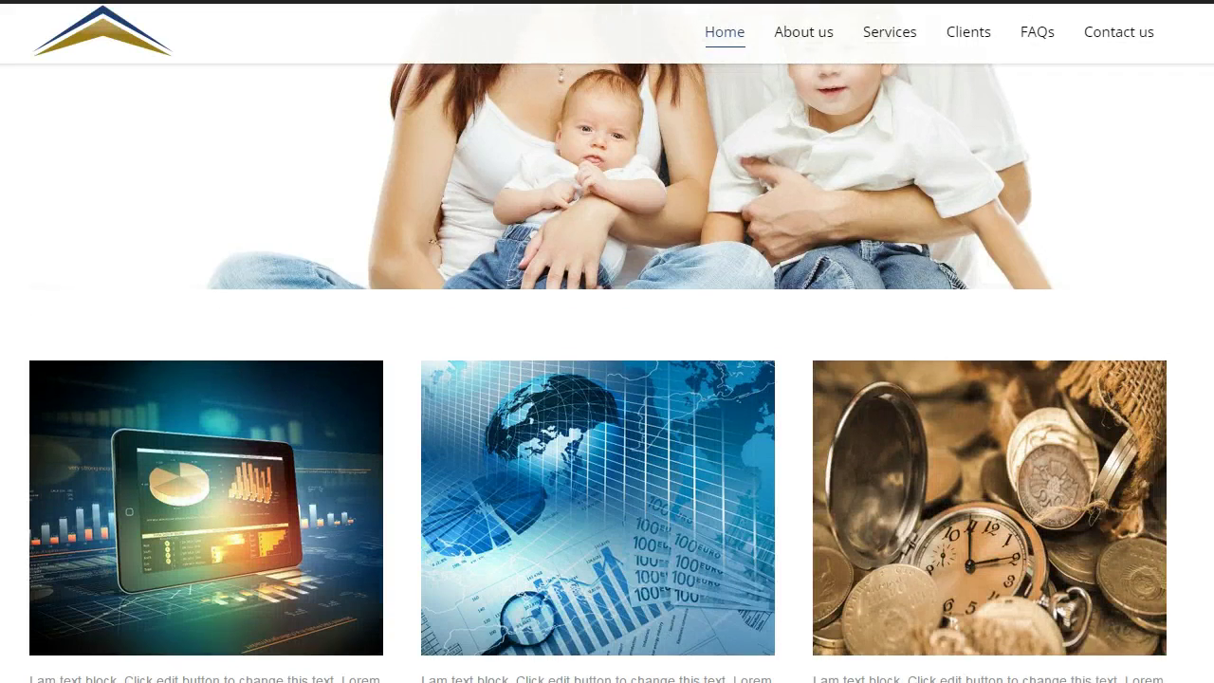
pyautogui.scroll(1, 607, 342)
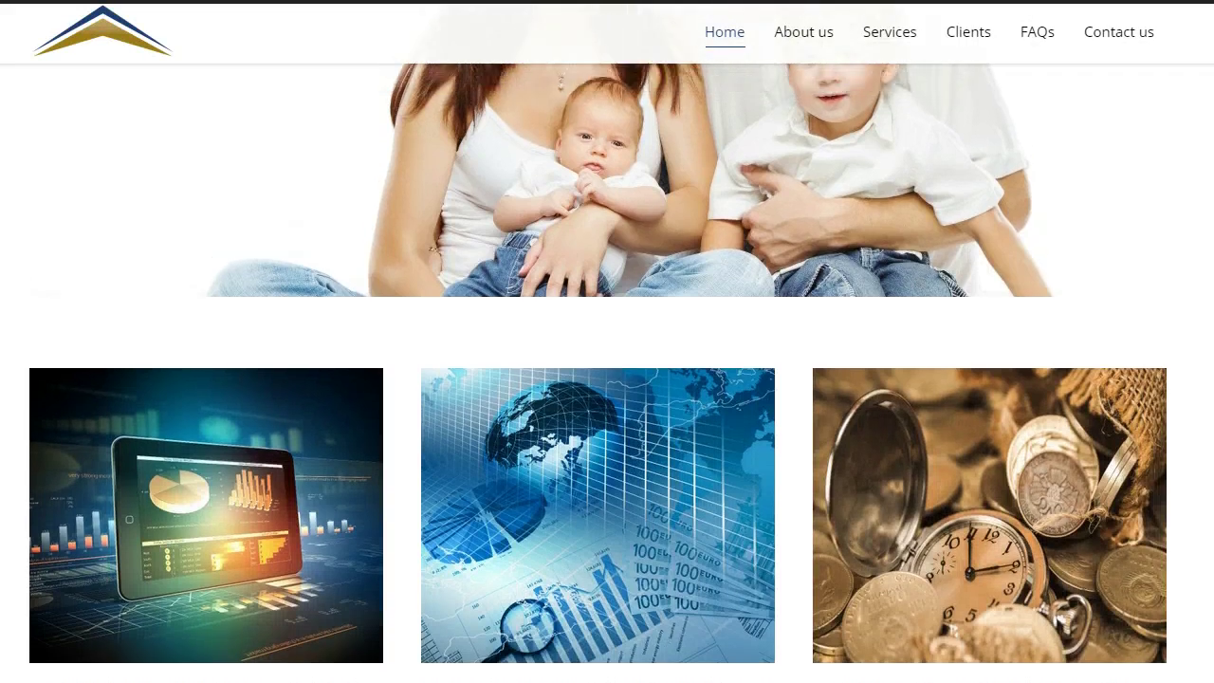
pyautogui.scroll(-1, 608, 342)
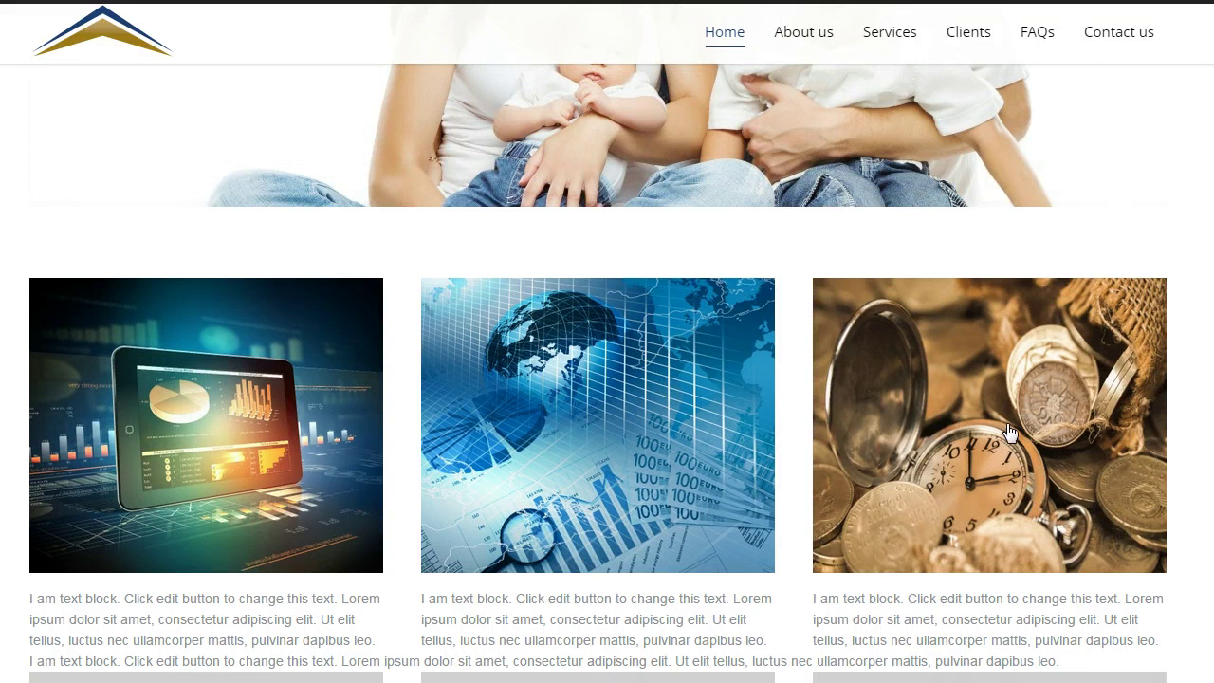
pyautogui.scroll(-1, 707, 489)
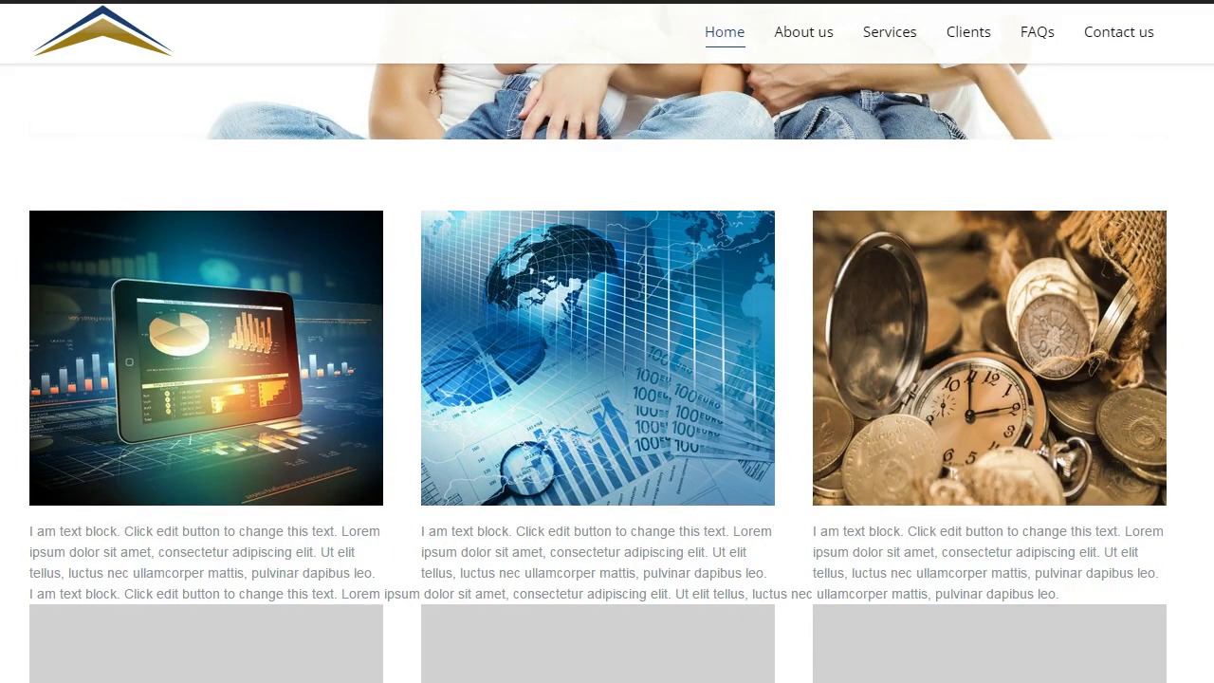
pyautogui.scroll(-2, 1091, 446)
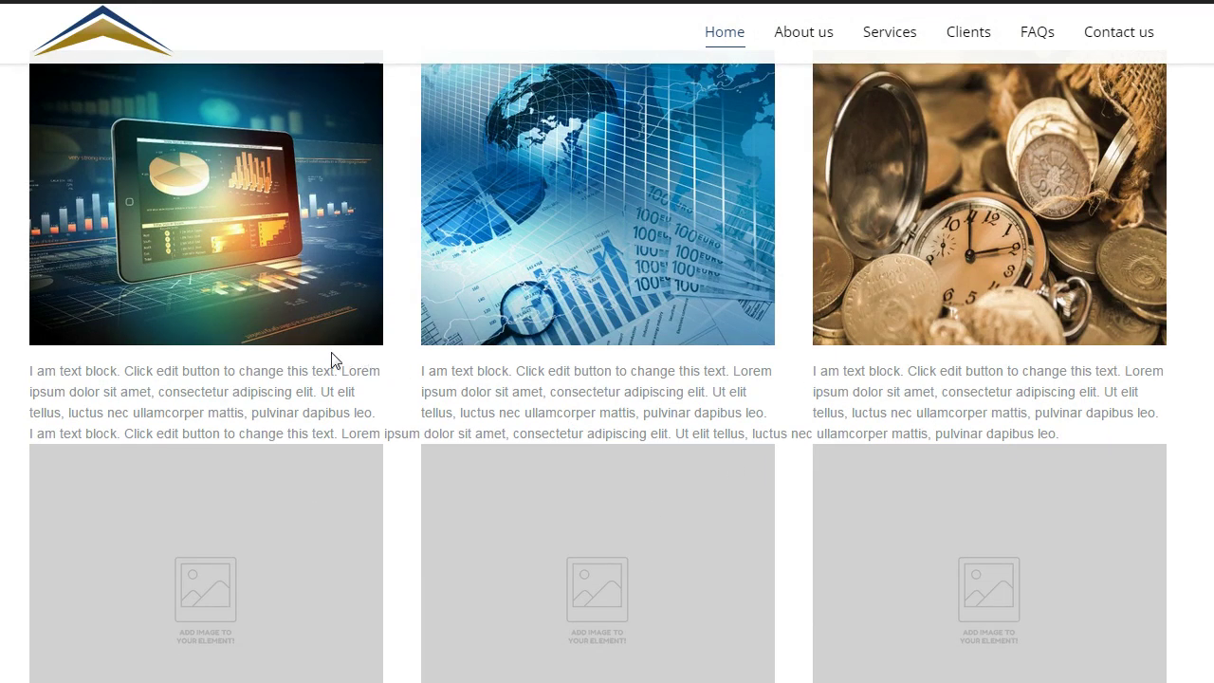
pyautogui.scroll(-1, 1141, 412)
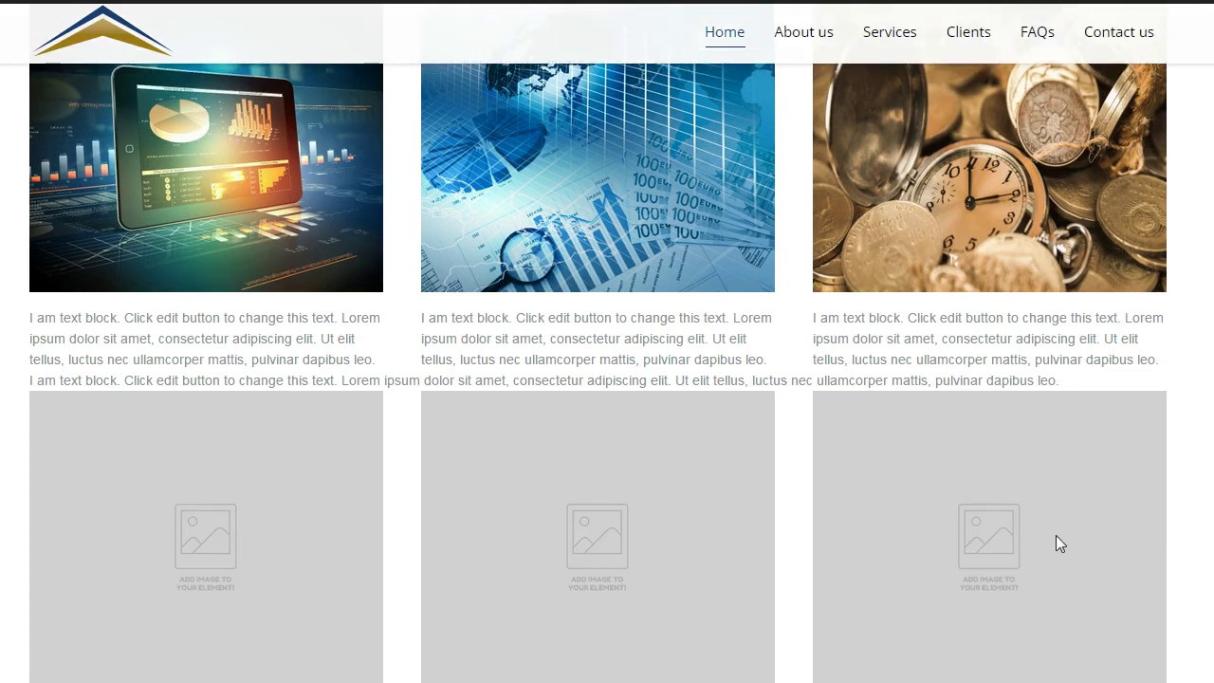
pyautogui.scroll(-1, 597, 325)
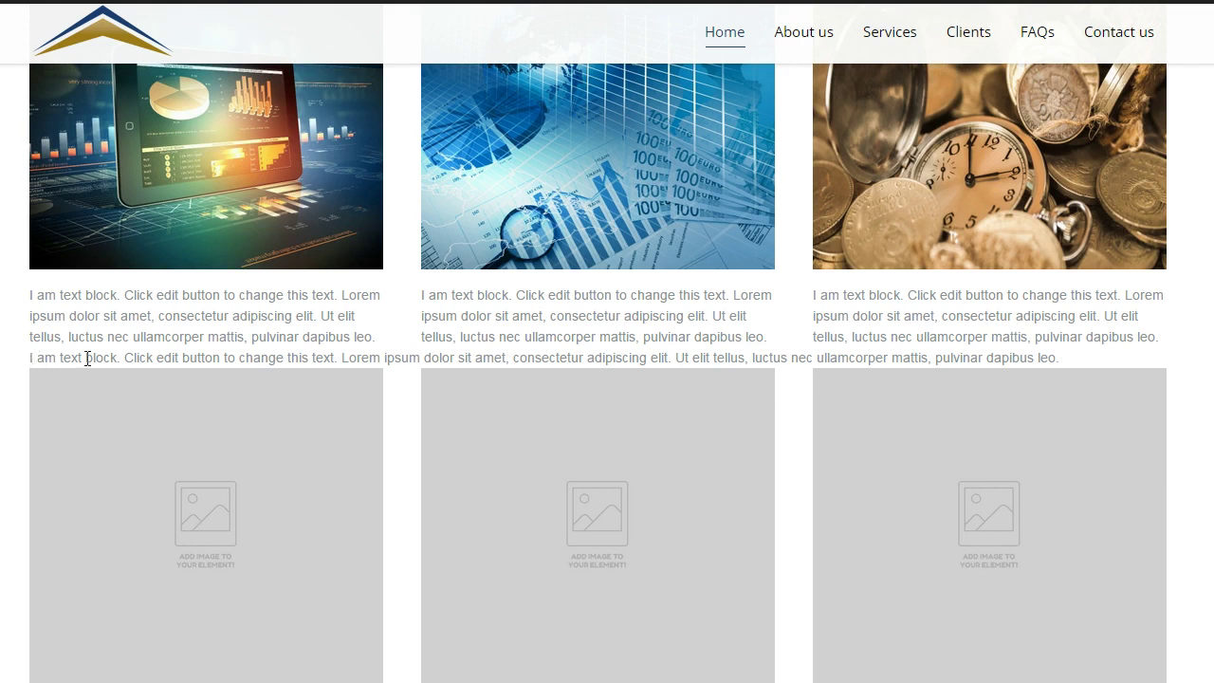
# Step: Highlight part of the full-width text line between the image rows and compare its spacing with the rest of the page
pyautogui.doubleClick(402, 356)
pyautogui.moveTo(27, 357); pyautogui.dragTo(628, 358)
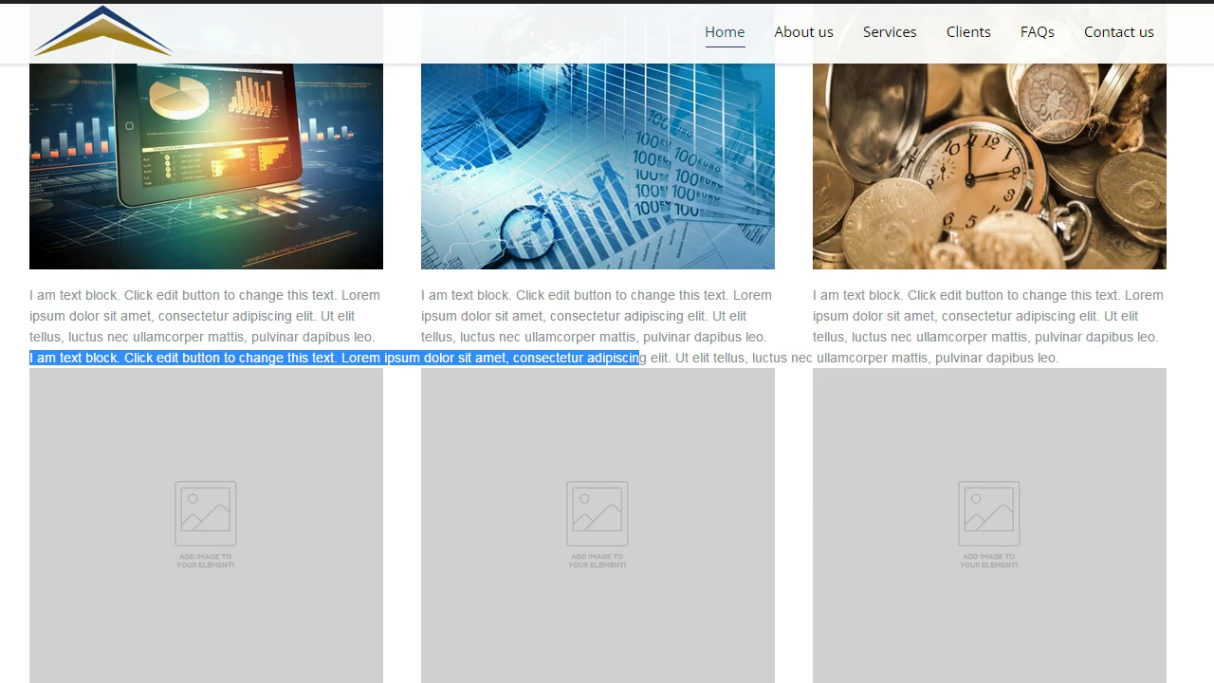
pyautogui.scroll(-1, 598, 354)
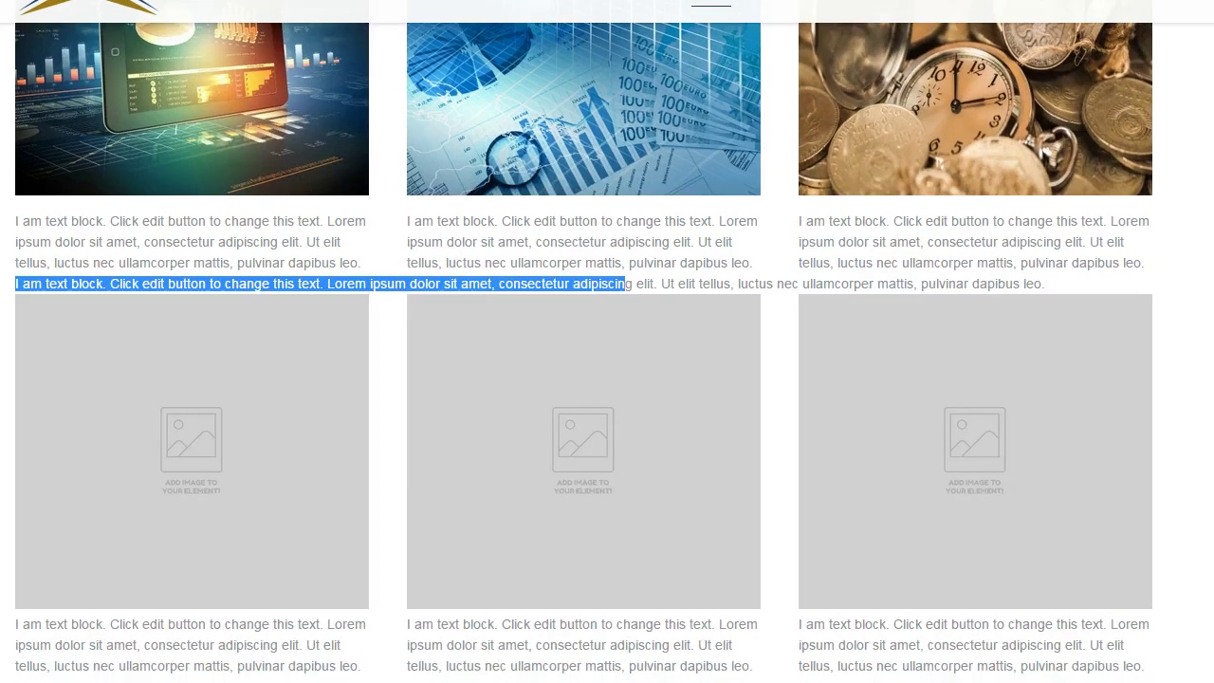
pyautogui.click(182, 617)
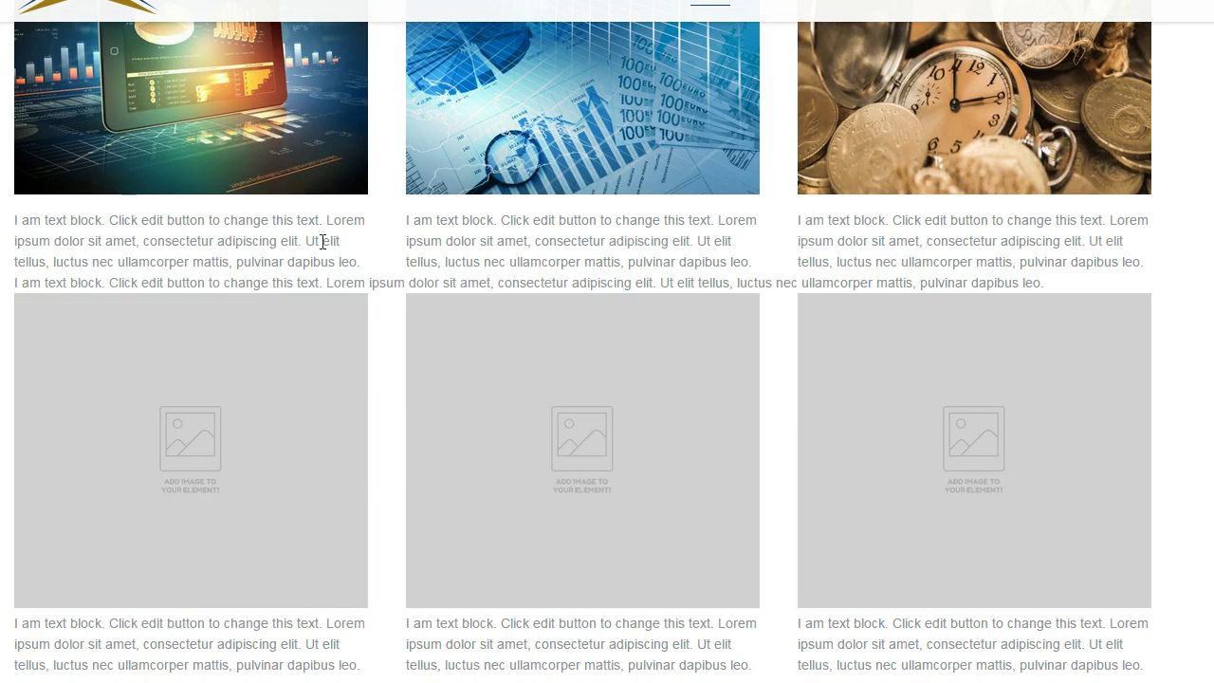
pyautogui.scroll(5, 361, 261)
pyautogui.scroll(4, 389, 257)
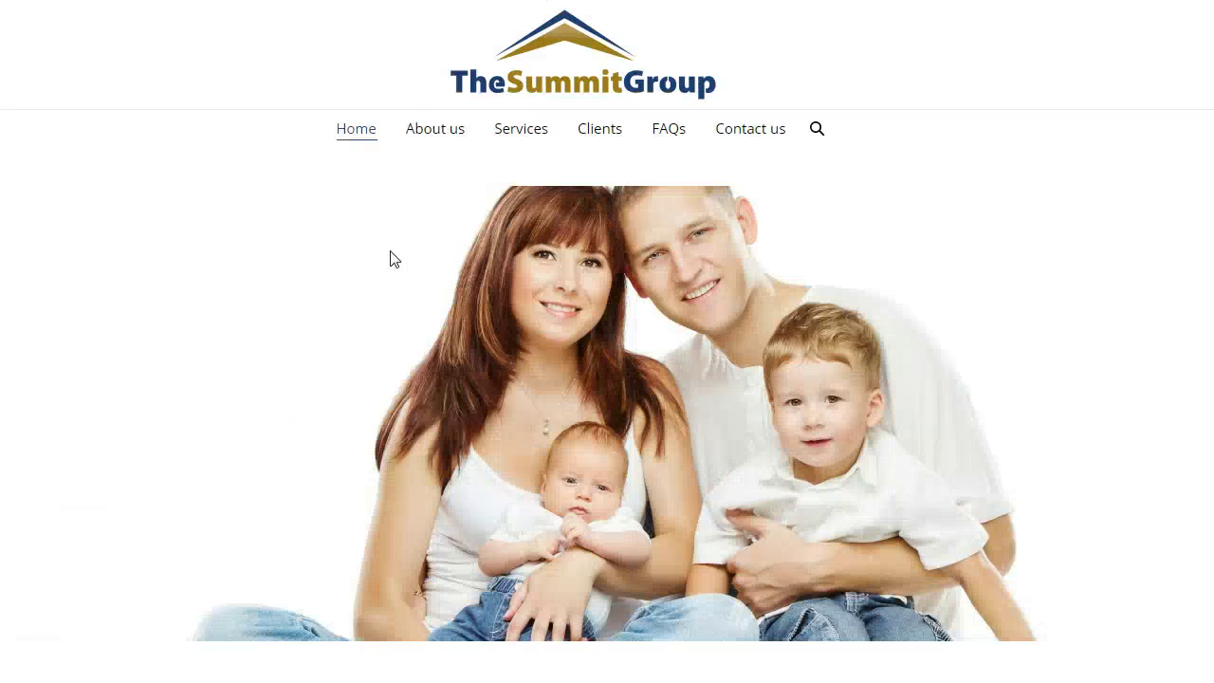
pyautogui.scroll(-6, 393, 313)
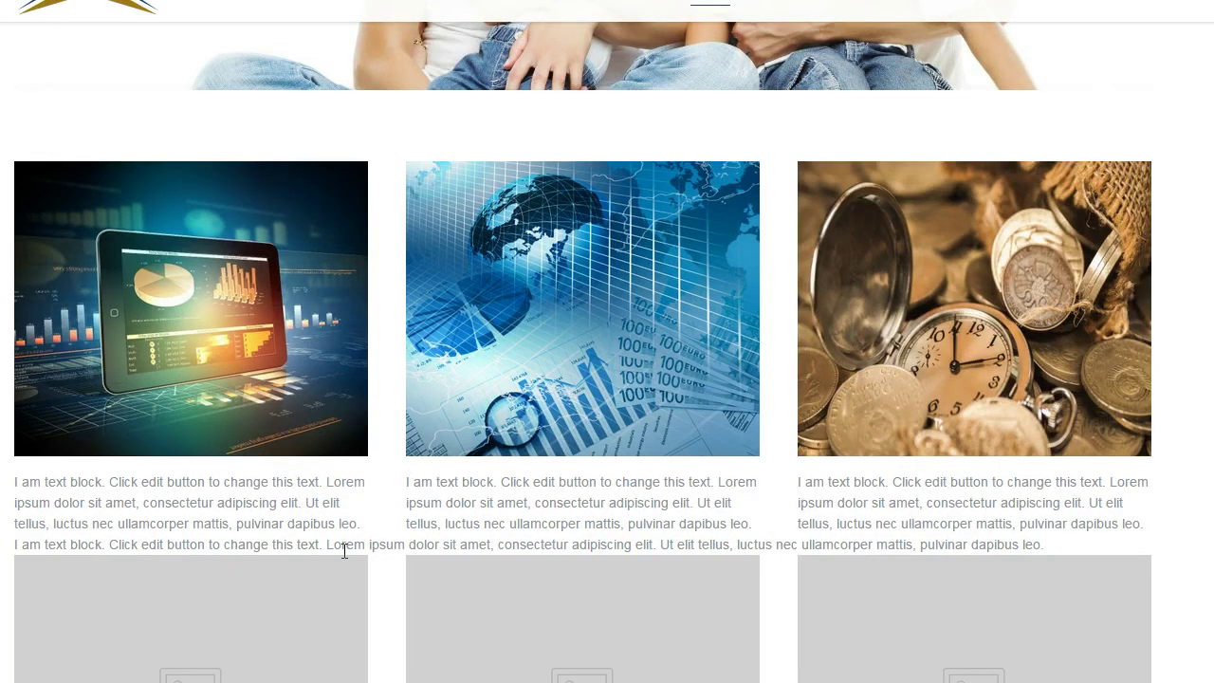
# Step: Duplicate the first column's Gap and place one copy below and one above the full-width text block in the middle row
pyautogui.moveTo(85, 543); pyautogui.dragTo(131, 544)
pyautogui.scroll(6, 224, 298)
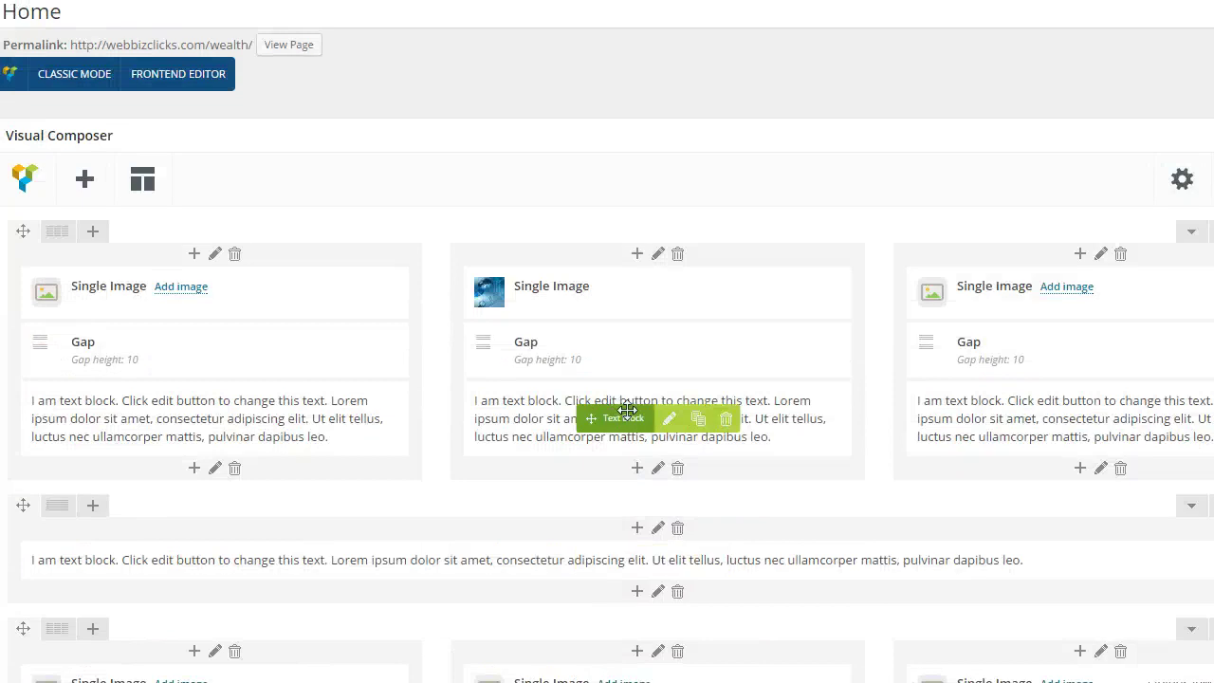
pyautogui.scroll(-2, 395, 462)
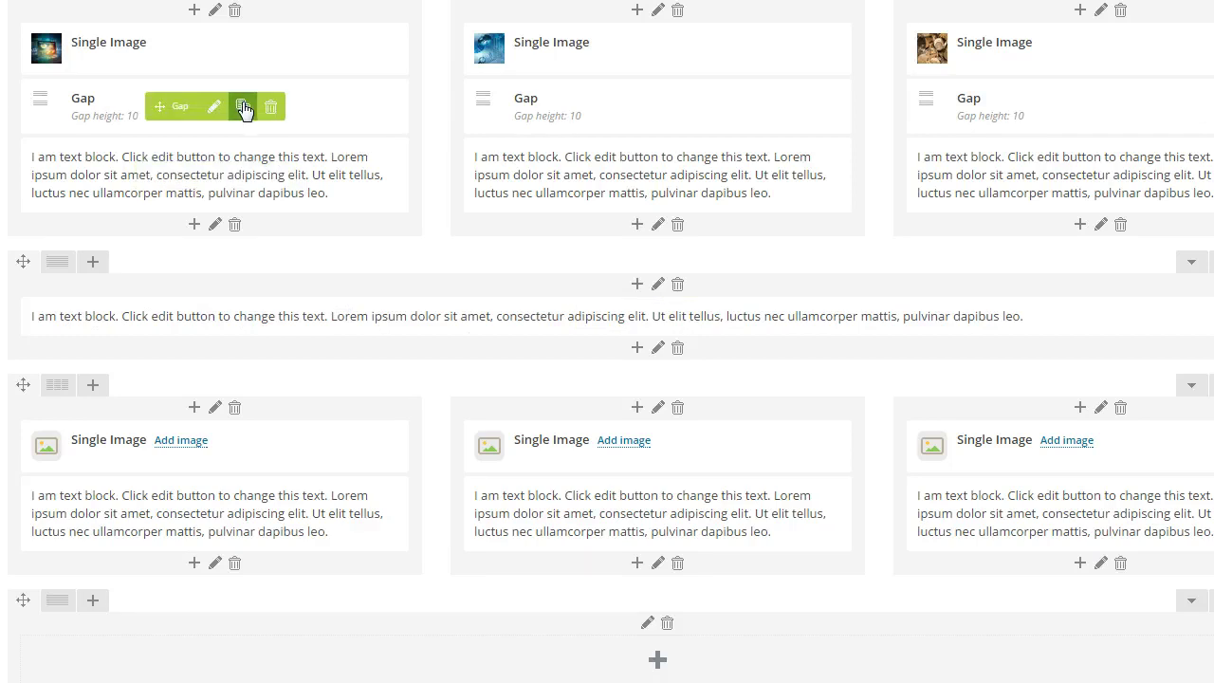
pyautogui.click(244, 111)
pyautogui.moveTo(331, 168)
pyautogui.mouseDown()
pyautogui.moveTo(327, 329)
pyautogui.moveTo(314, 355)
pyautogui.moveTo(208, 371)
pyautogui.moveTo(198, 354)
pyautogui.moveTo(196, 365)
pyautogui.mouseUp()
pyautogui.moveTo(457, 369)
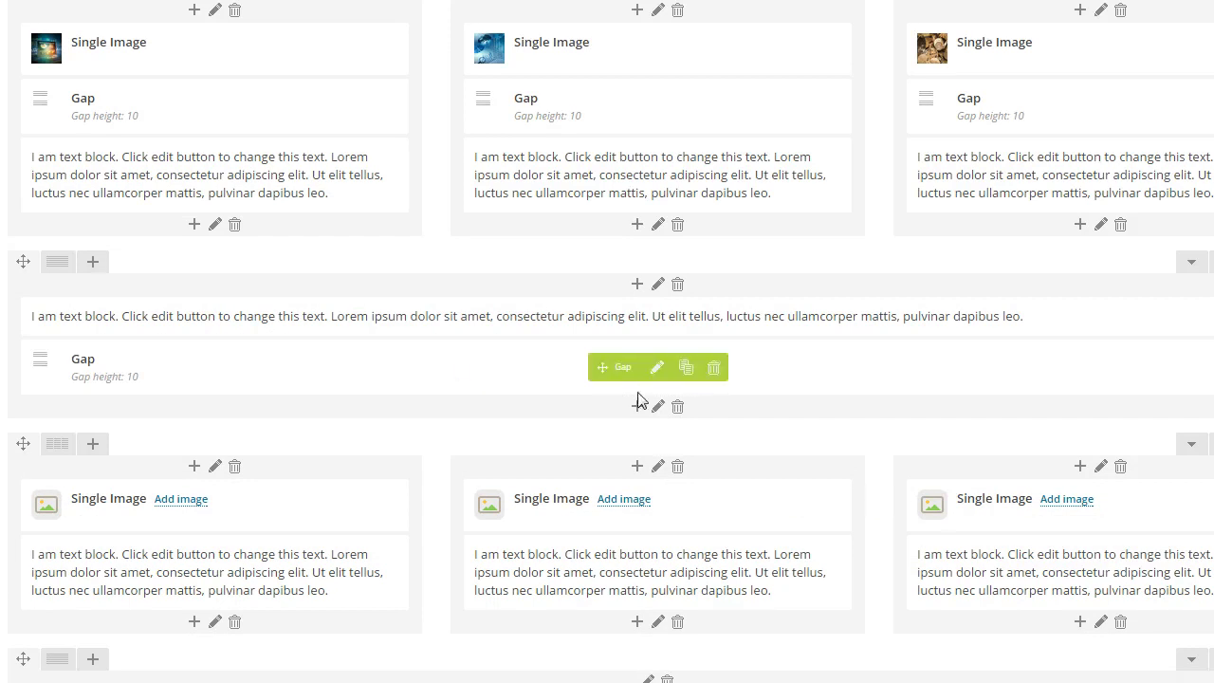
pyautogui.click(687, 368)
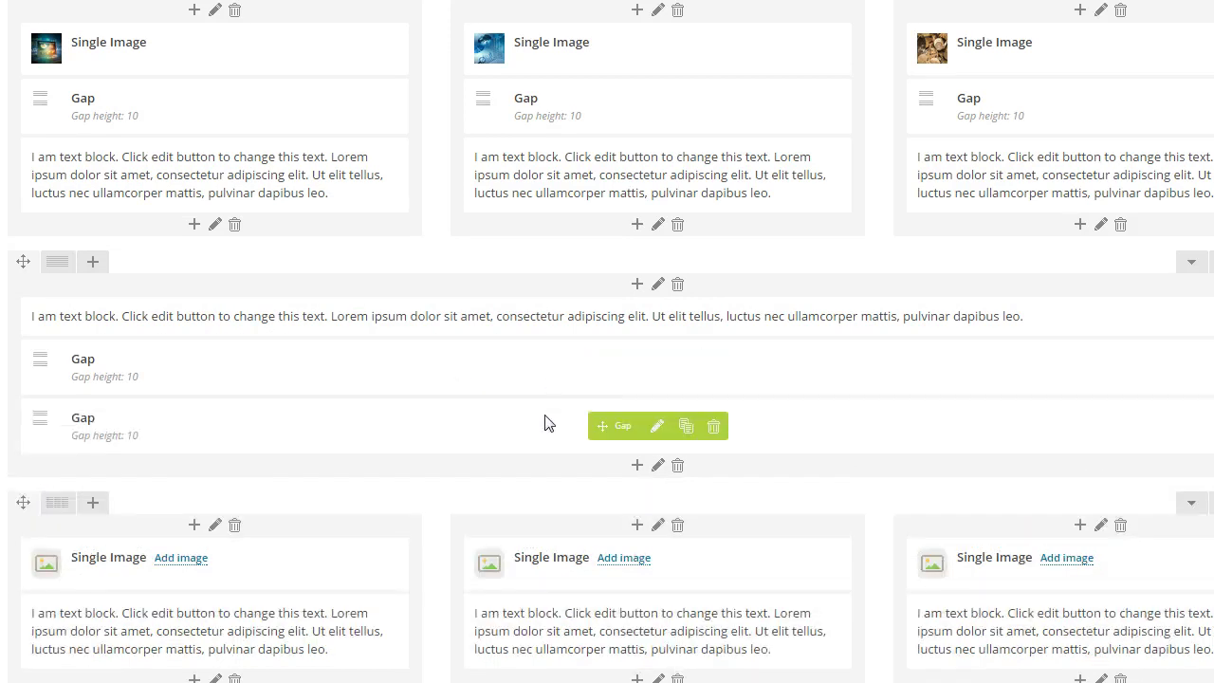
pyautogui.moveTo(545, 424); pyautogui.dragTo(535, 327)
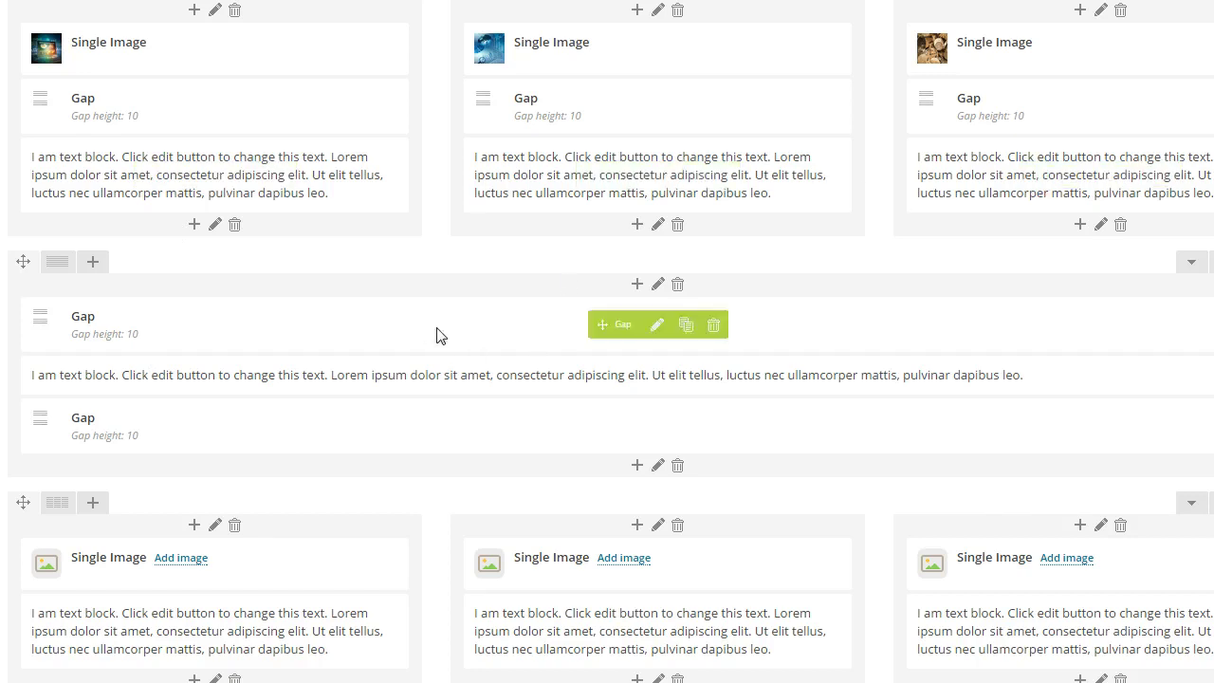
# Step: Place duplicated Gaps between the image and text block in all three columns of the lower image row, and update the page
pyautogui.scroll(-1, 437, 334)
pyautogui.scroll(-1, 246, 365)
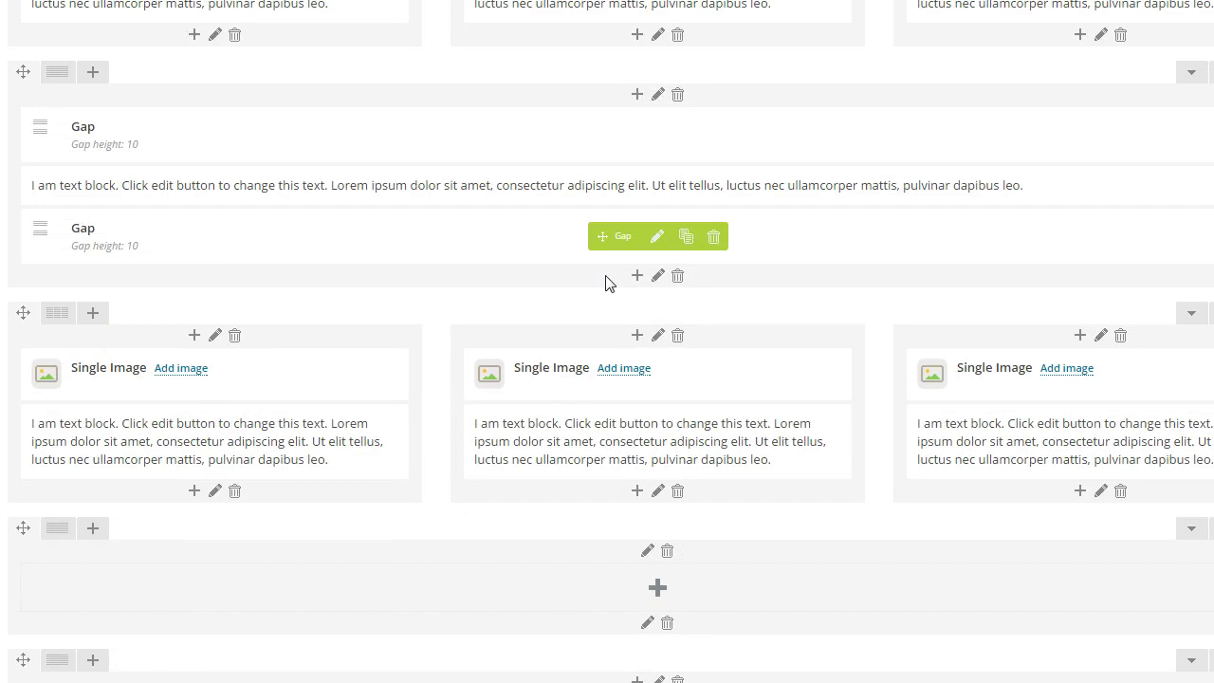
pyautogui.click(686, 236)
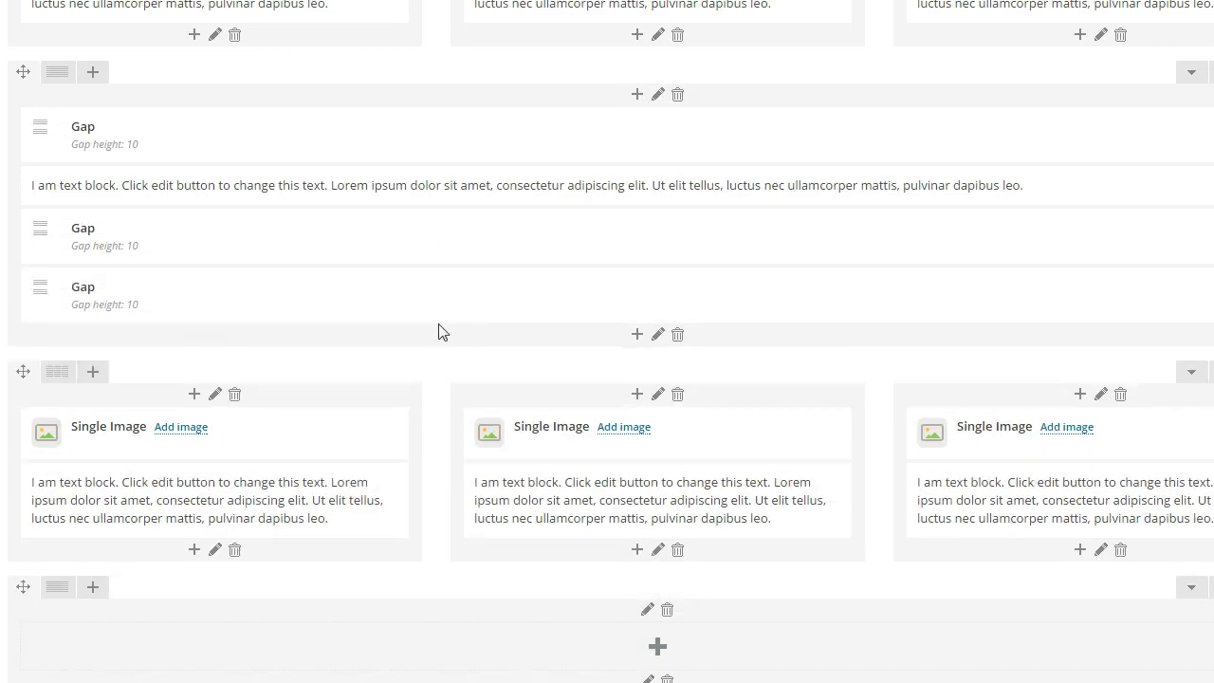
pyautogui.moveTo(371, 306)
pyautogui.mouseDown()
pyautogui.moveTo(352, 412)
pyautogui.moveTo(272, 450)
pyautogui.moveTo(420, 449)
pyautogui.moveTo(388, 436)
pyautogui.mouseUp()
pyautogui.click(244, 435)
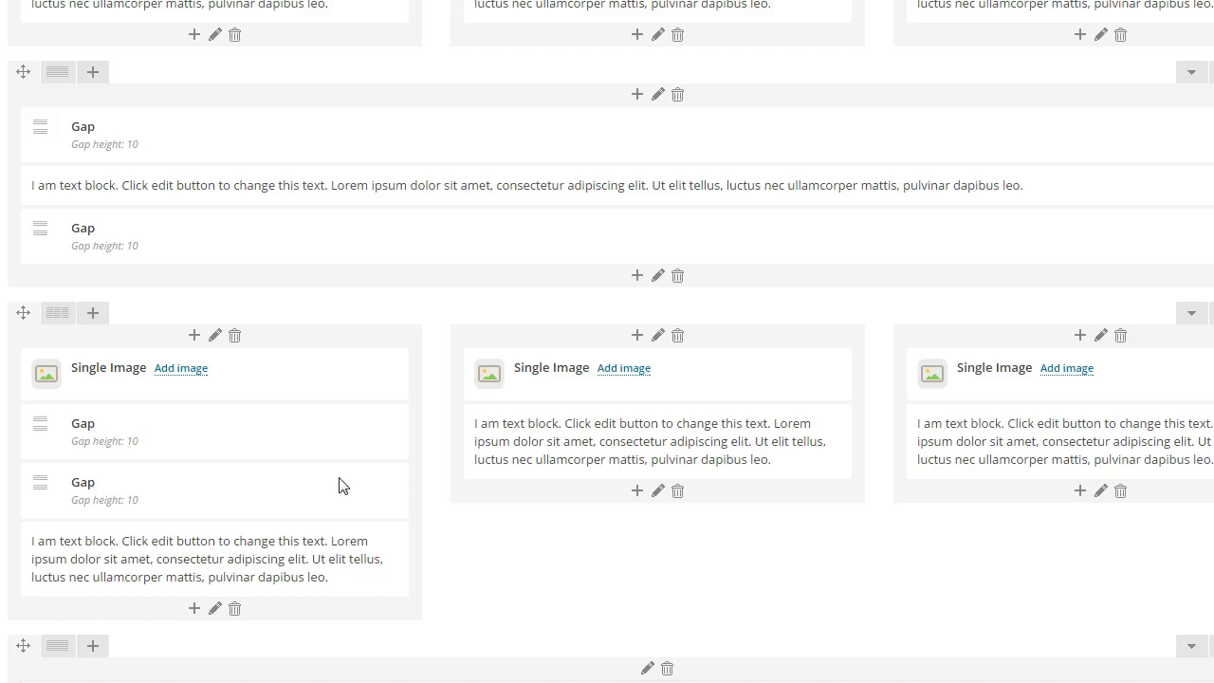
pyautogui.moveTo(342, 486)
pyautogui.mouseDown()
pyautogui.moveTo(640, 466)
pyautogui.moveTo(626, 439)
pyautogui.mouseUp()
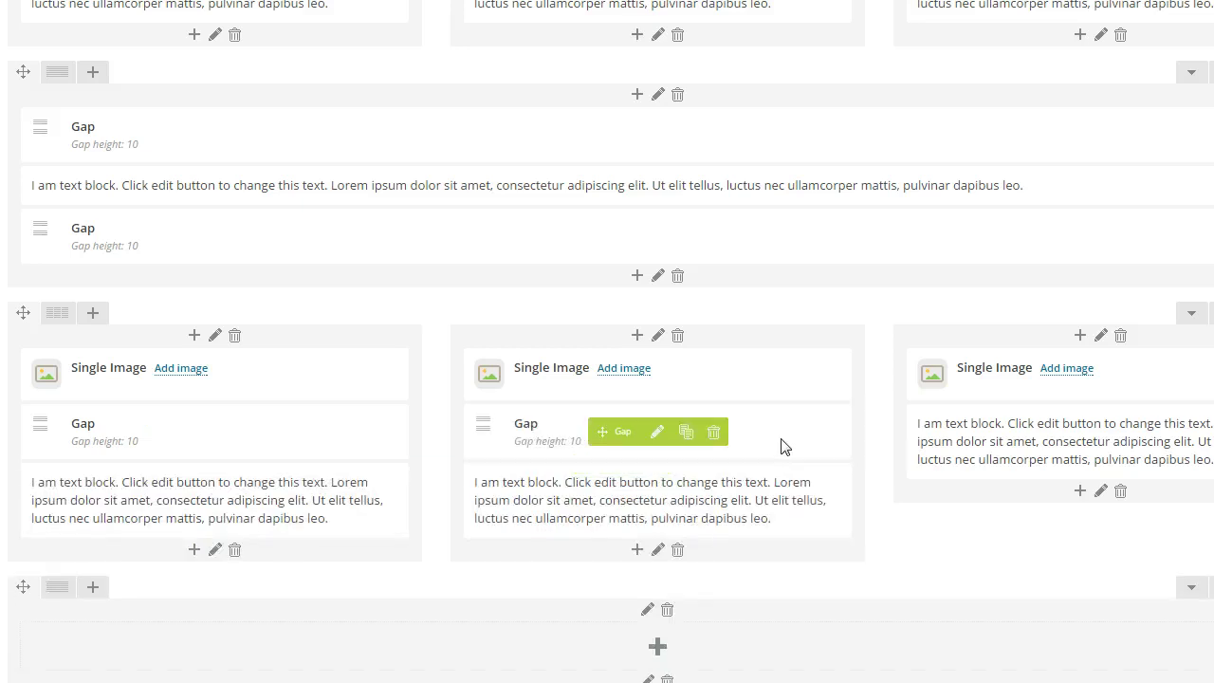
pyautogui.click(687, 446)
pyautogui.moveTo(692, 487)
pyautogui.mouseDown()
pyautogui.moveTo(876, 426)
pyautogui.moveTo(982, 434)
pyautogui.mouseUp()
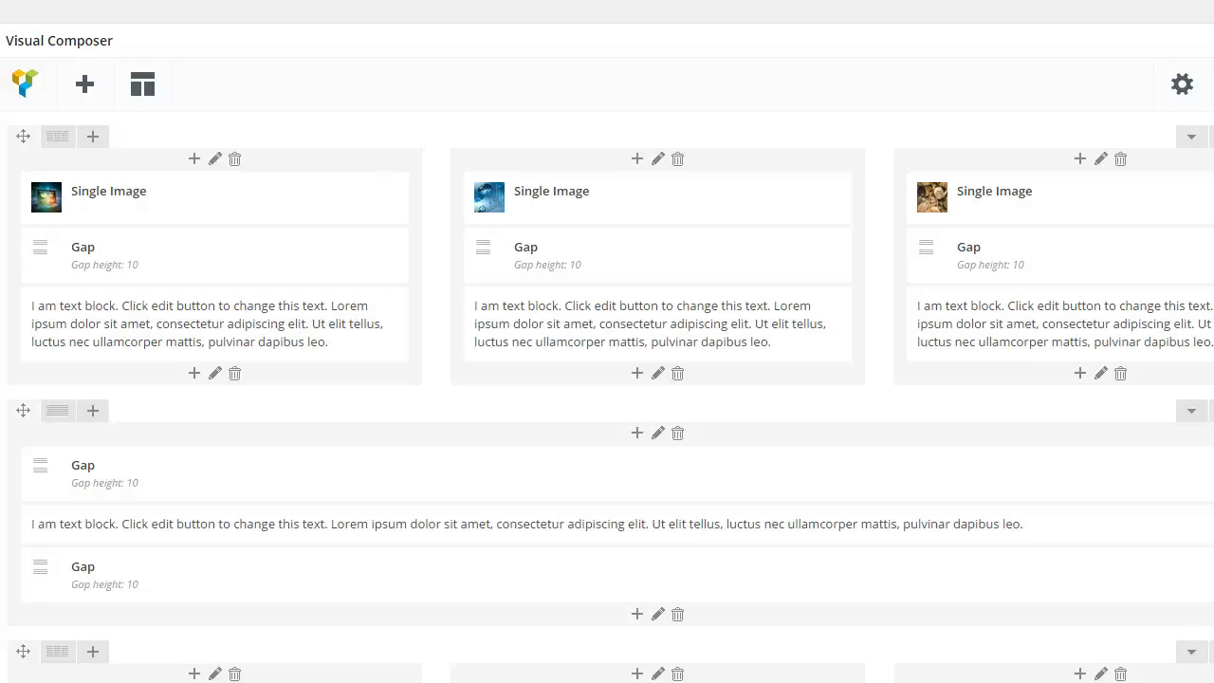
pyautogui.scroll(7, 133, 529)
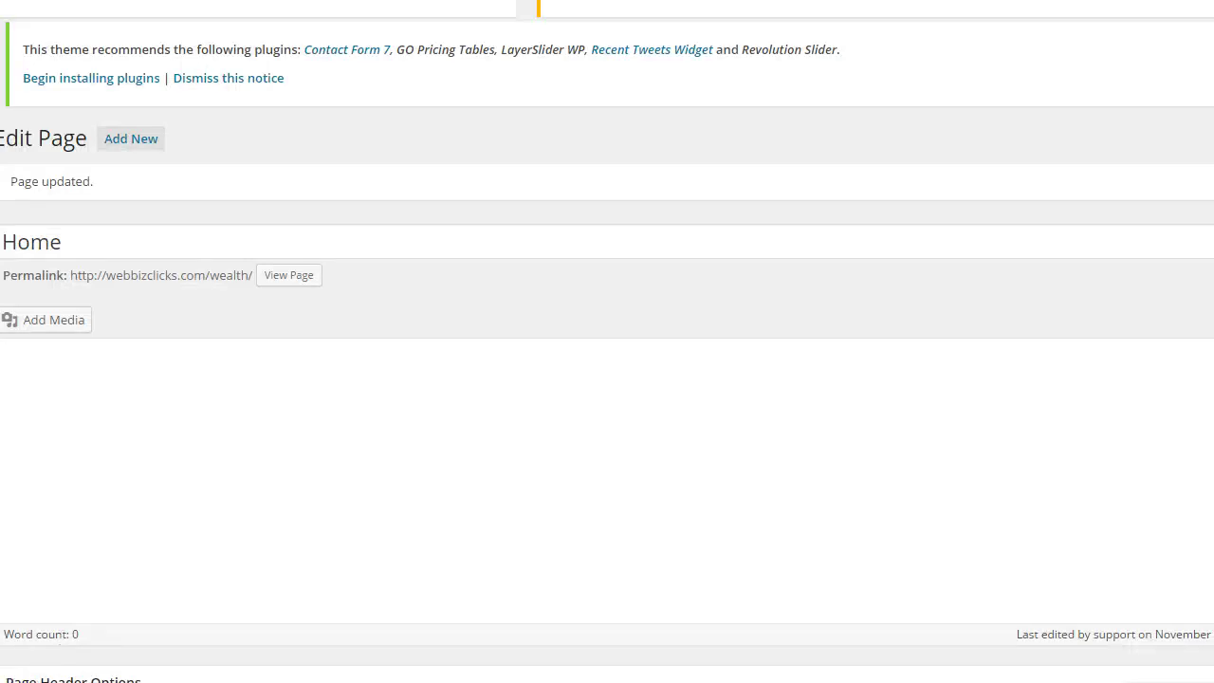
# Step: Add a Divider (deprecated) element with the Thick style and save its settings
pyautogui.scroll(-3, 228, 564)
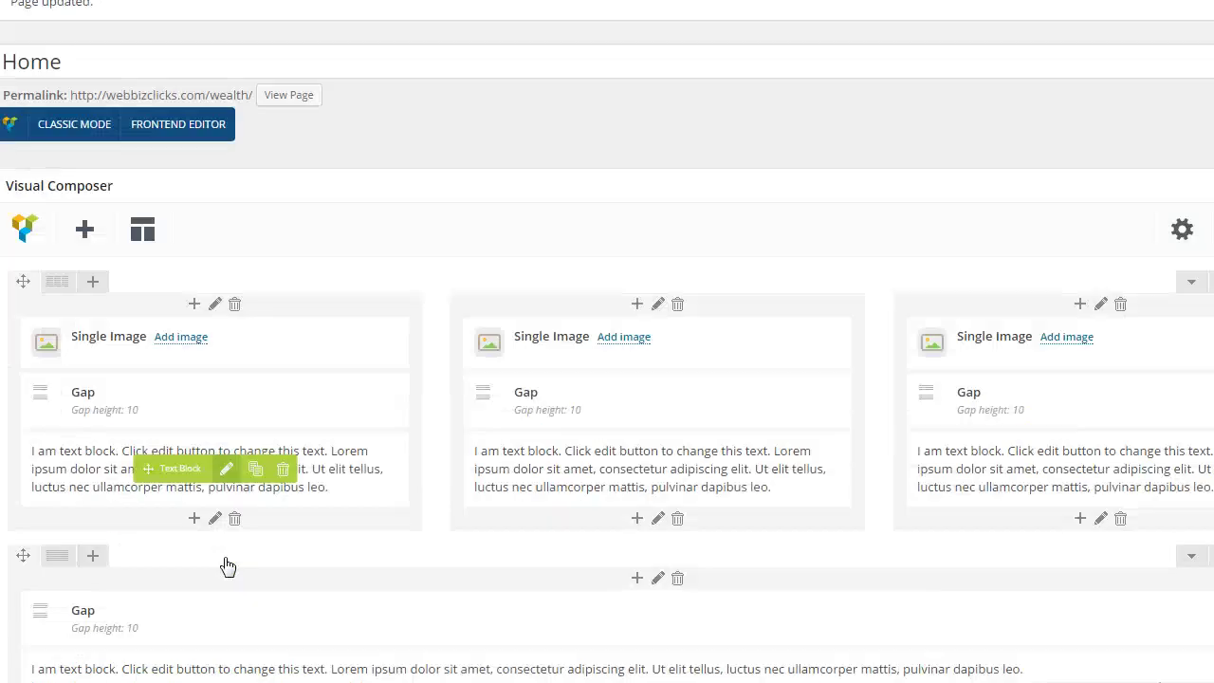
pyautogui.click(86, 138)
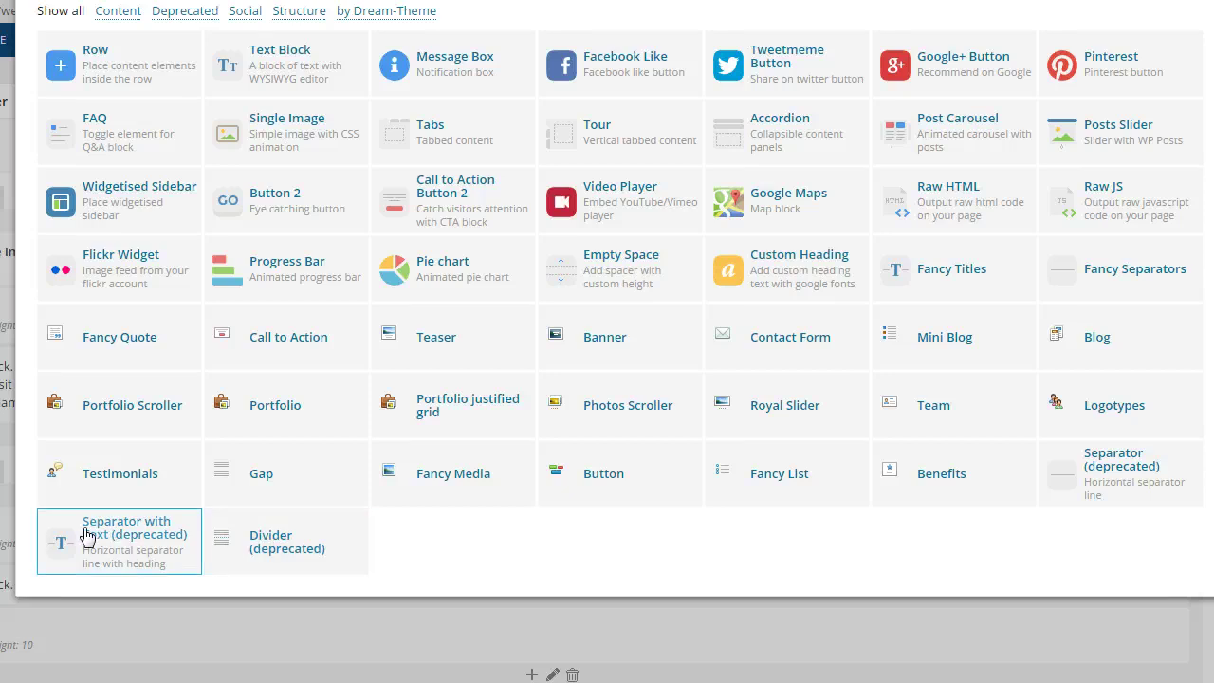
pyautogui.click(282, 543)
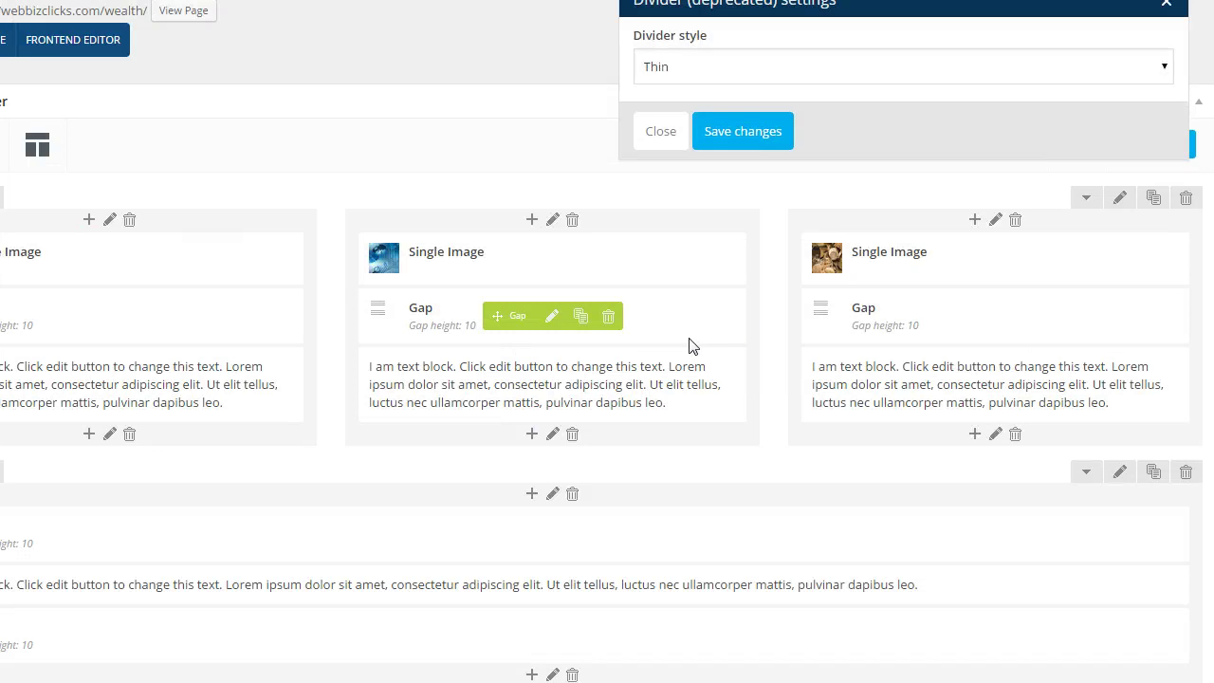
pyautogui.click(1167, 66)
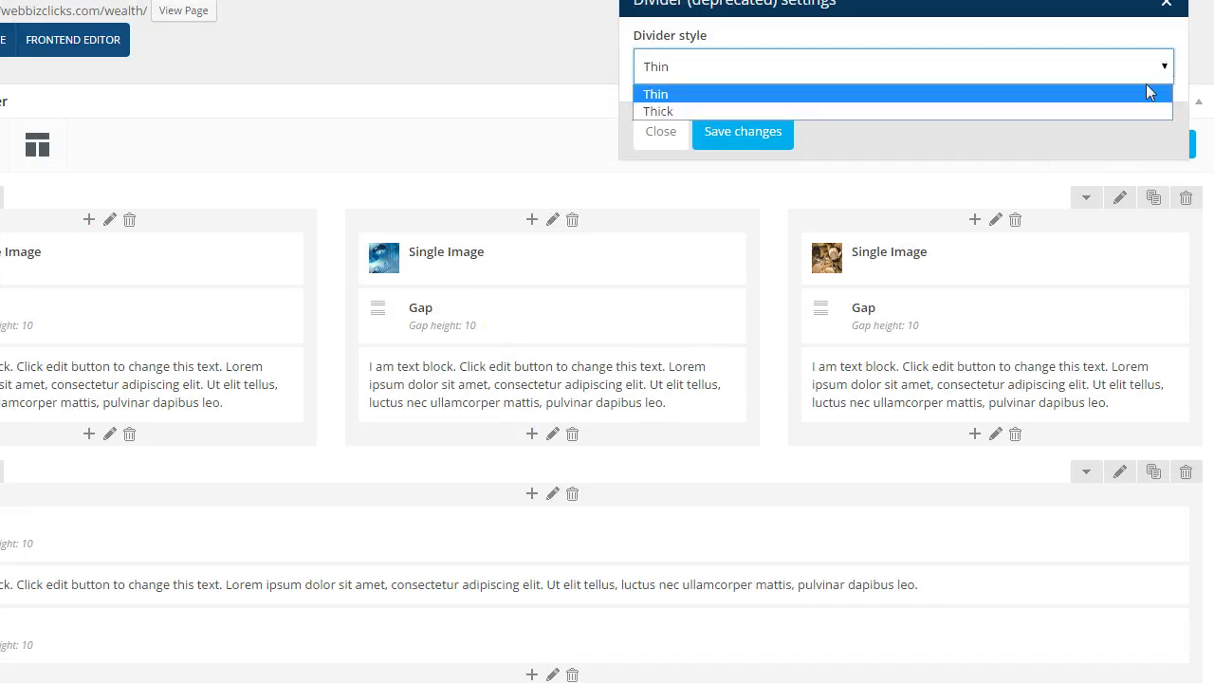
pyautogui.click(1149, 111)
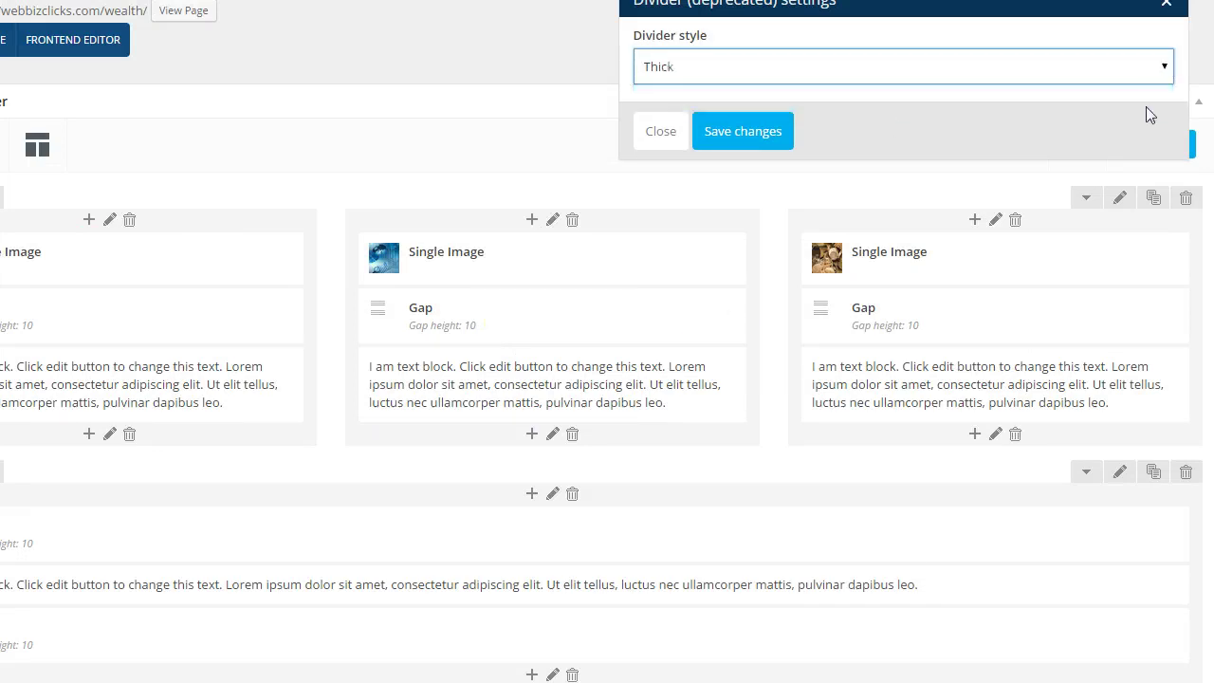
pyautogui.click(766, 138)
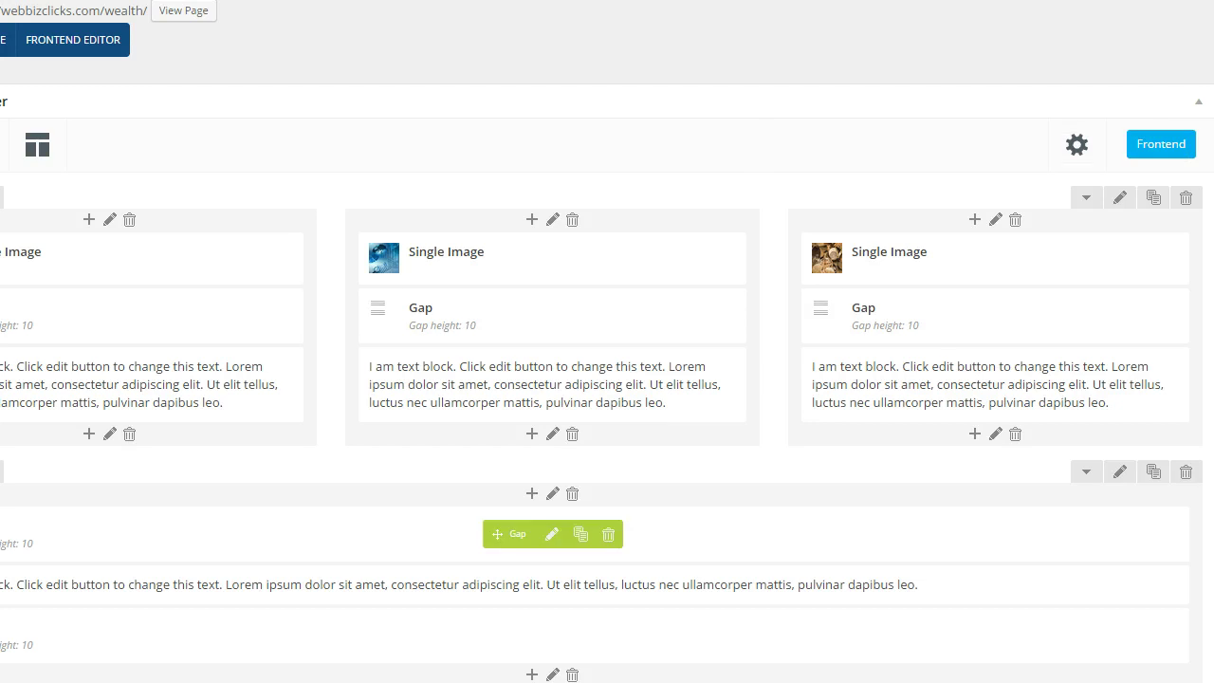
# Step: Move the Divider from the end of the layout into the middle row, between the upper Gap and the text block
pyautogui.scroll(-10, 285, 591)
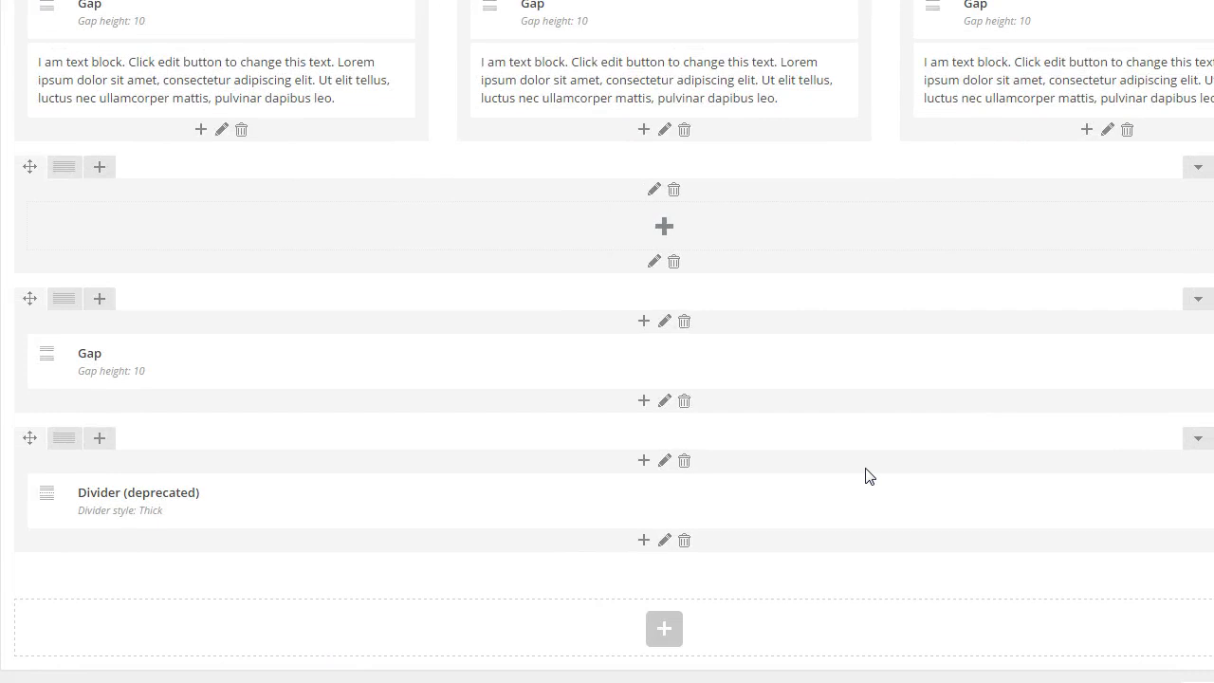
pyautogui.moveTo(466, 512)
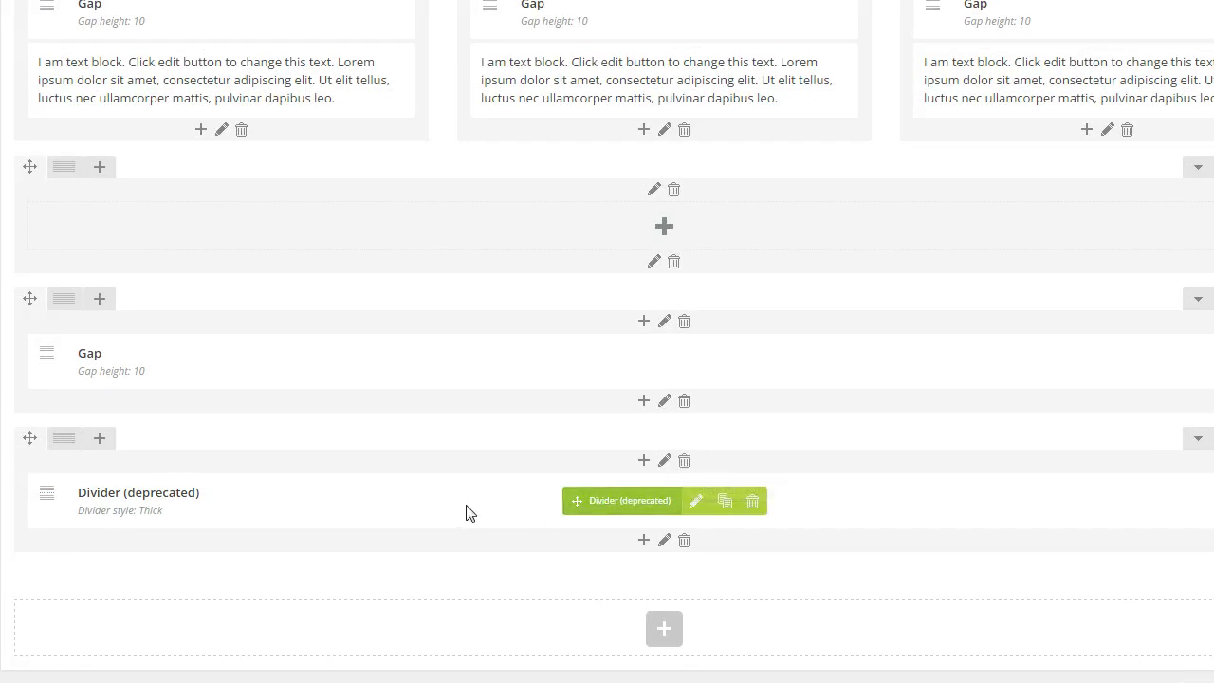
pyautogui.moveTo(392, 501); pyautogui.dragTo(362, 59)
pyautogui.scroll(2, 474, 104)
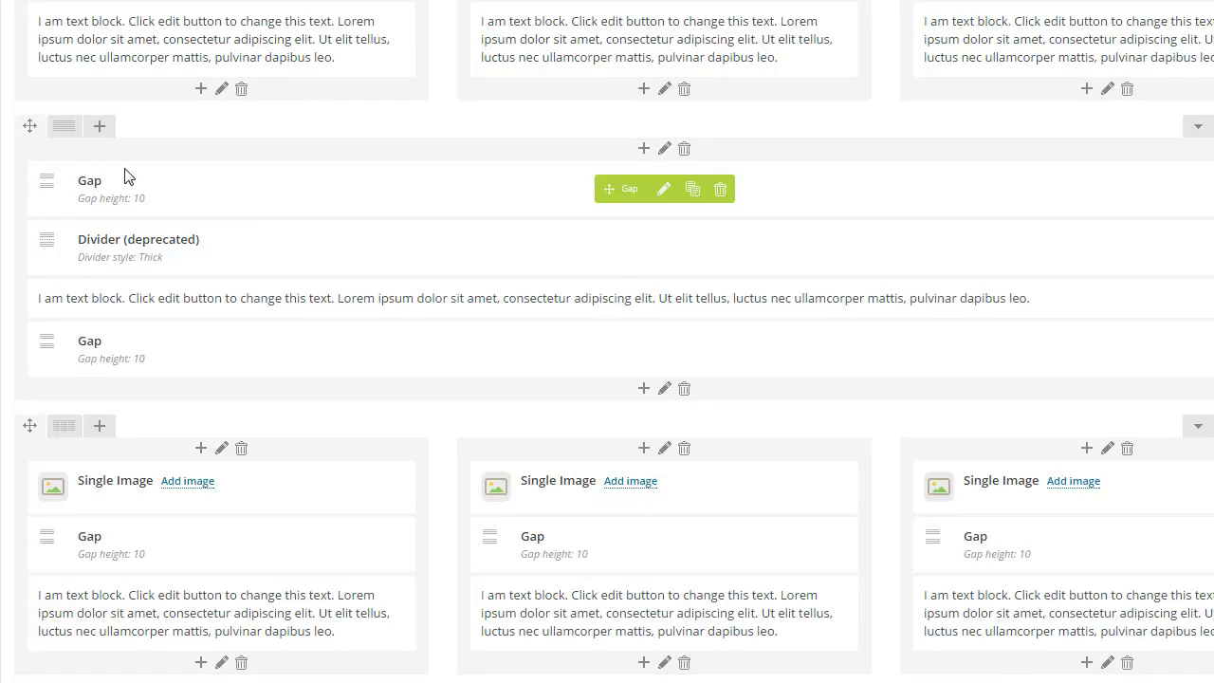
# Step: In the middle row, place a duplicate Gap between the Divider and the text block, and a duplicate Divider below the lower Gap
pyautogui.click(692, 189)
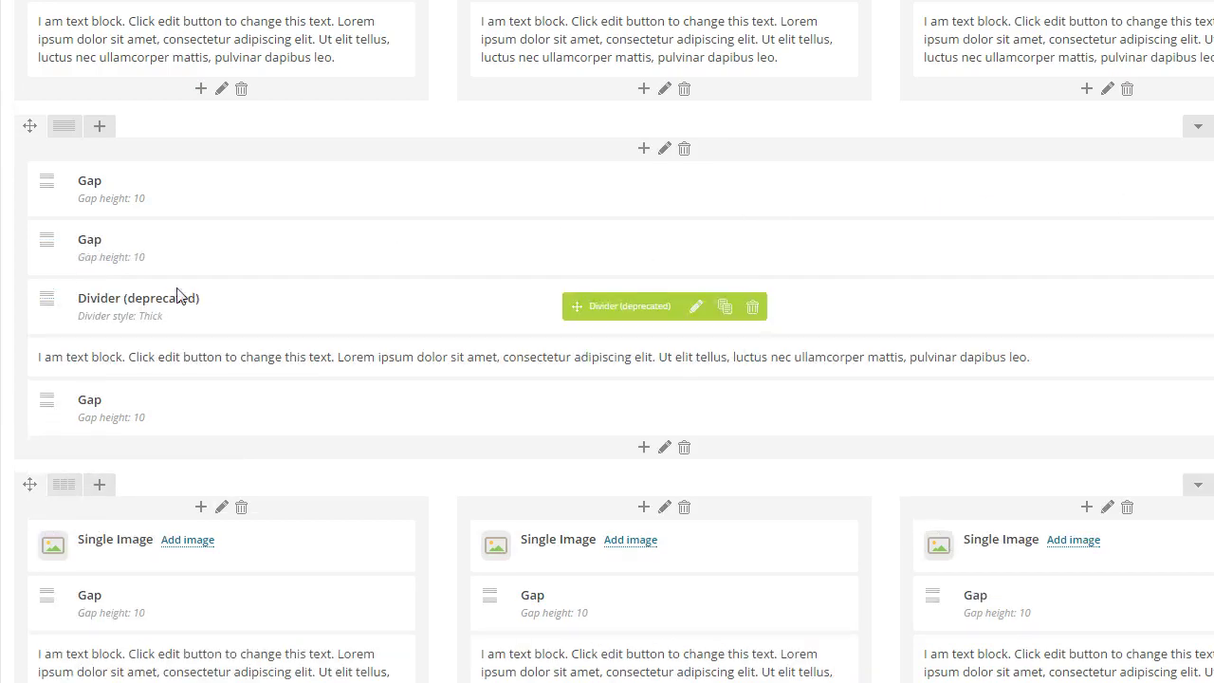
pyautogui.moveTo(182, 249); pyautogui.dragTo(189, 313)
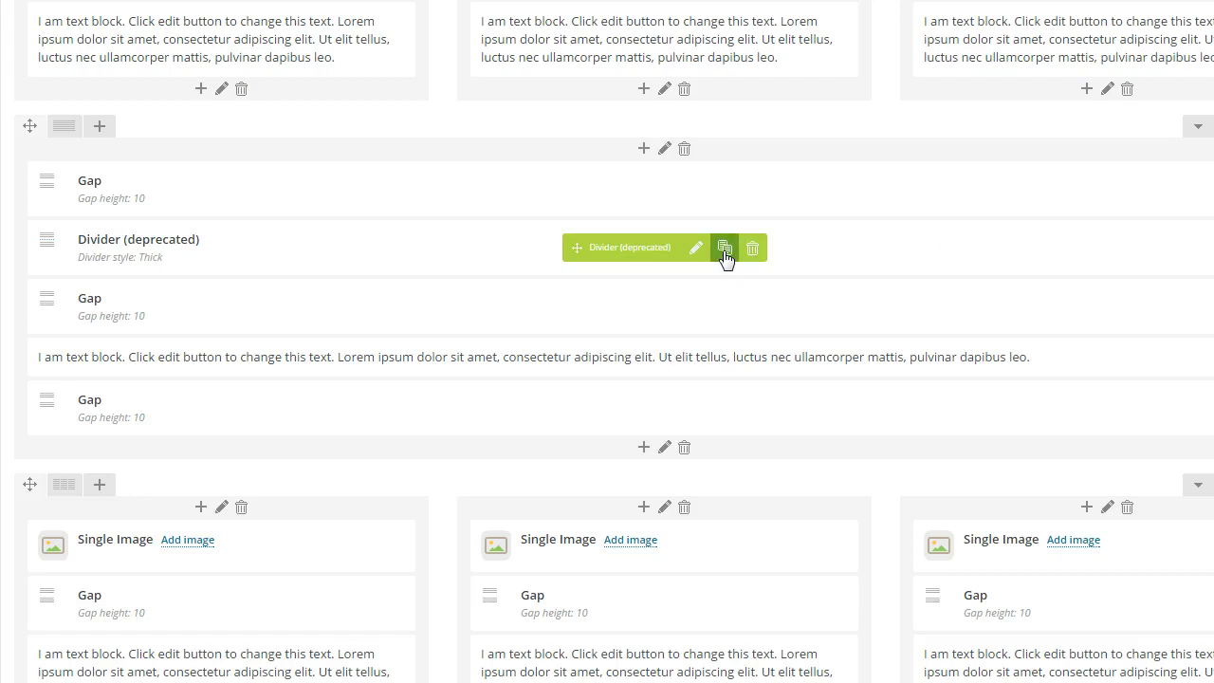
pyautogui.click(725, 248)
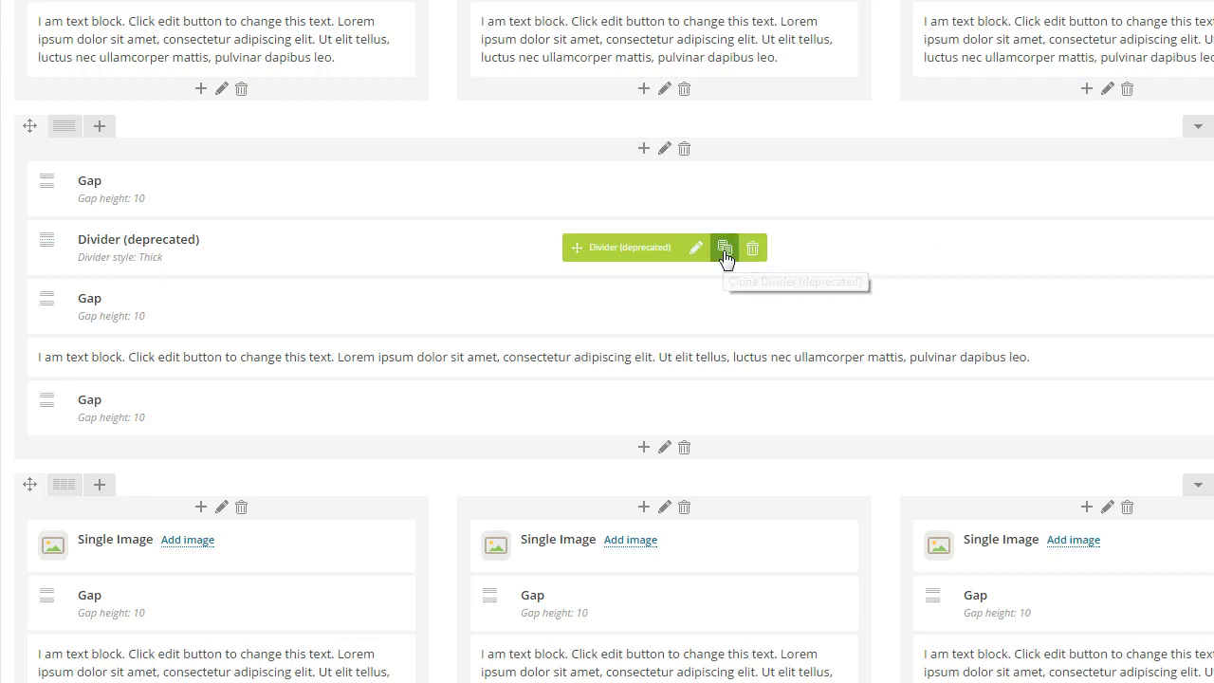
pyautogui.moveTo(519, 302); pyautogui.dragTo(512, 474)
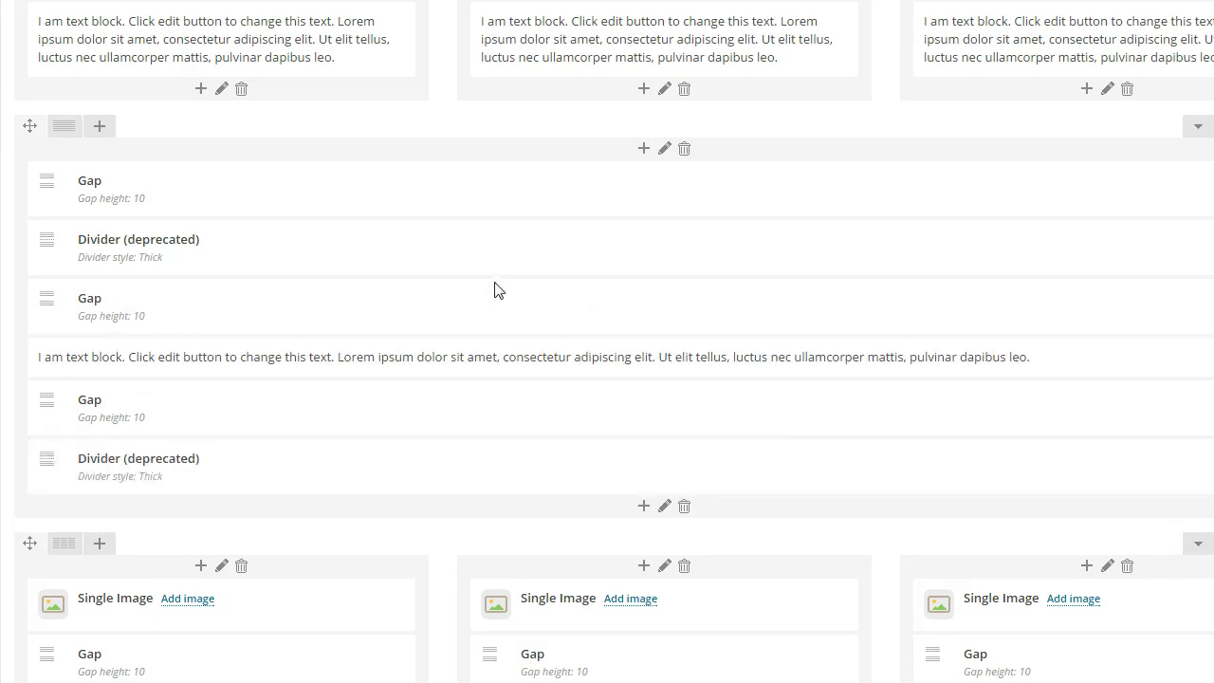
pyautogui.moveTo(710, 258)
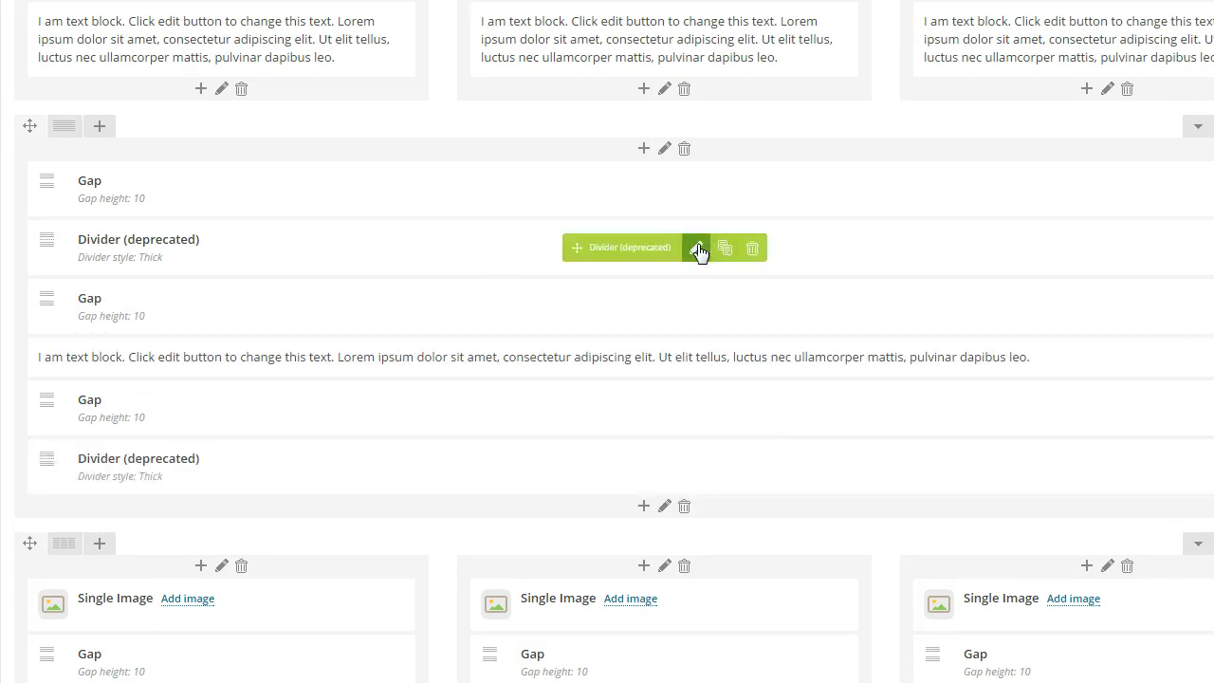
pyautogui.click(698, 249)
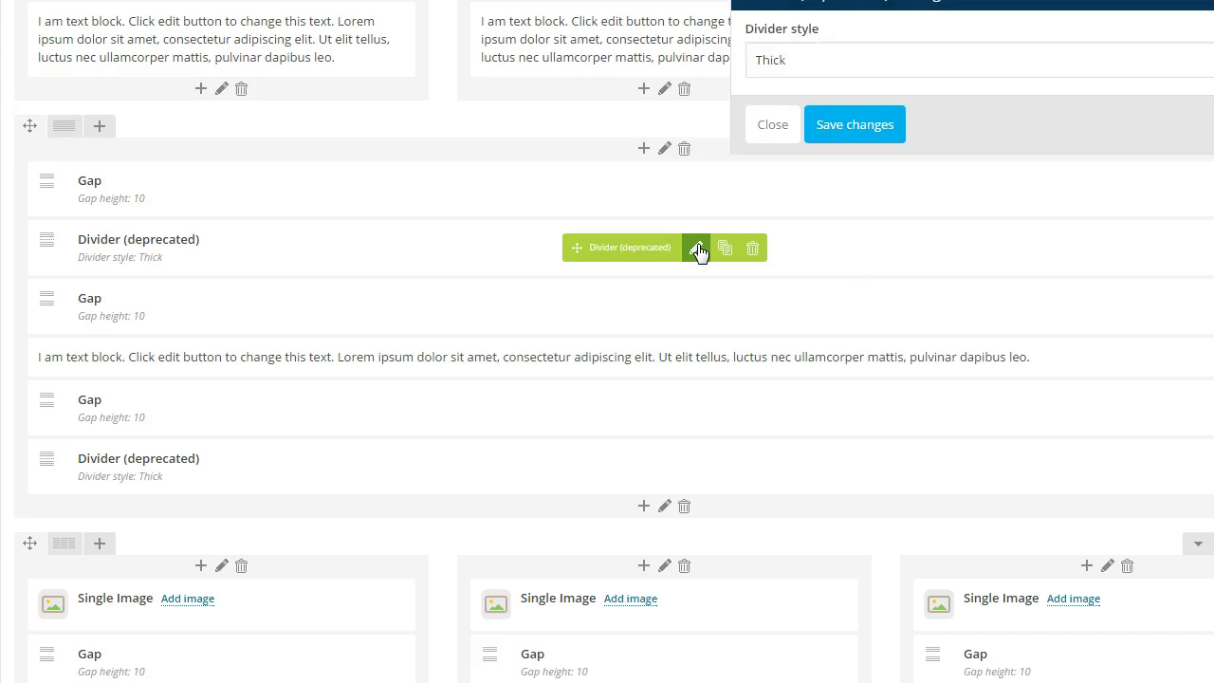
pyautogui.moveTo(982, 5); pyautogui.dragTo(821, 122)
pyautogui.click(707, 194)
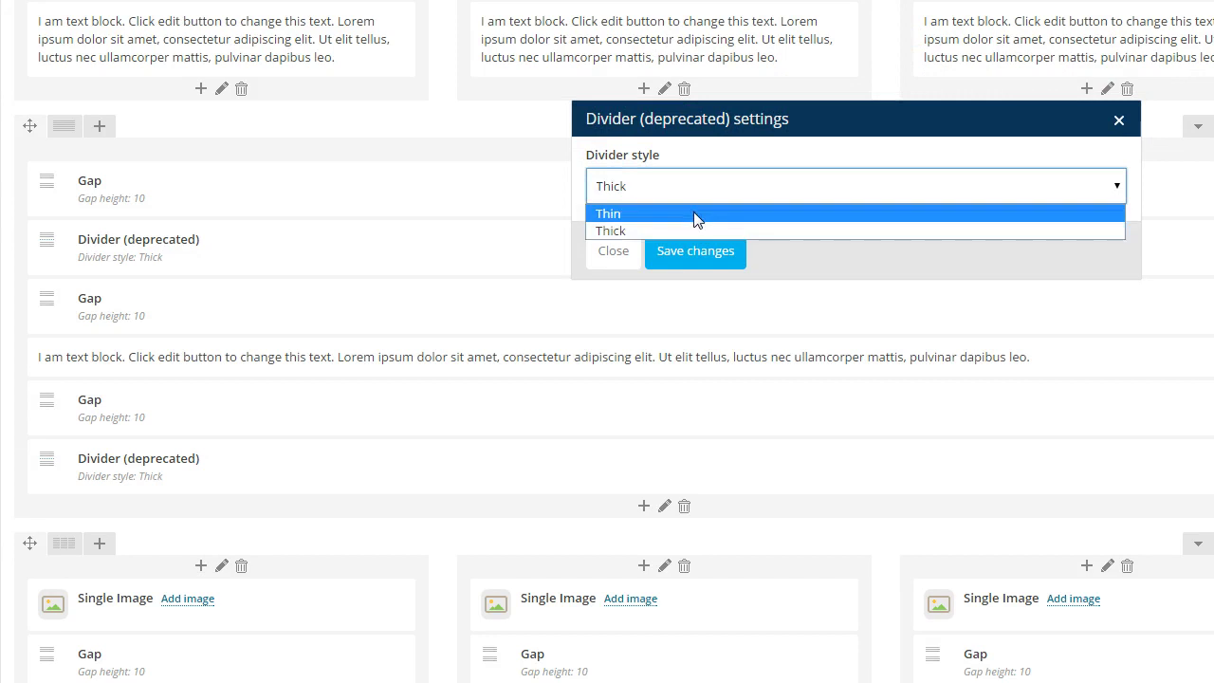
pyautogui.click(1119, 120)
pyautogui.click(1119, 120)
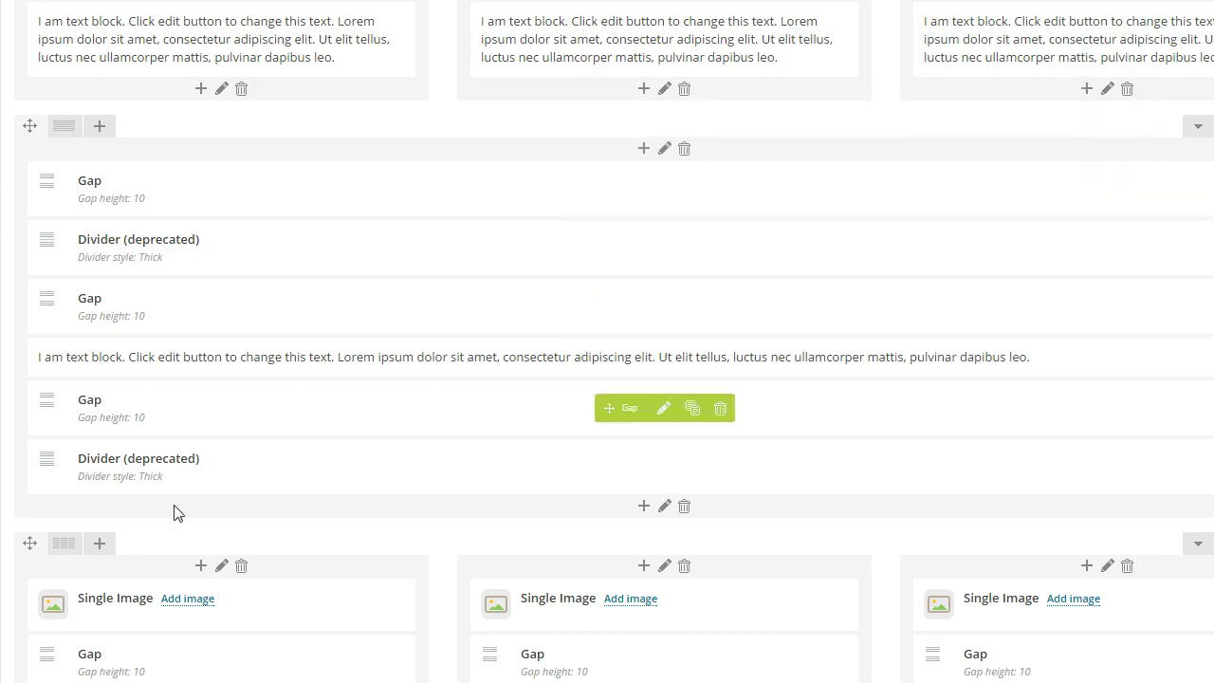
# Step: Set the style of the lower Divider in the middle row to Thin and save the change
pyautogui.moveTo(1086, 467)
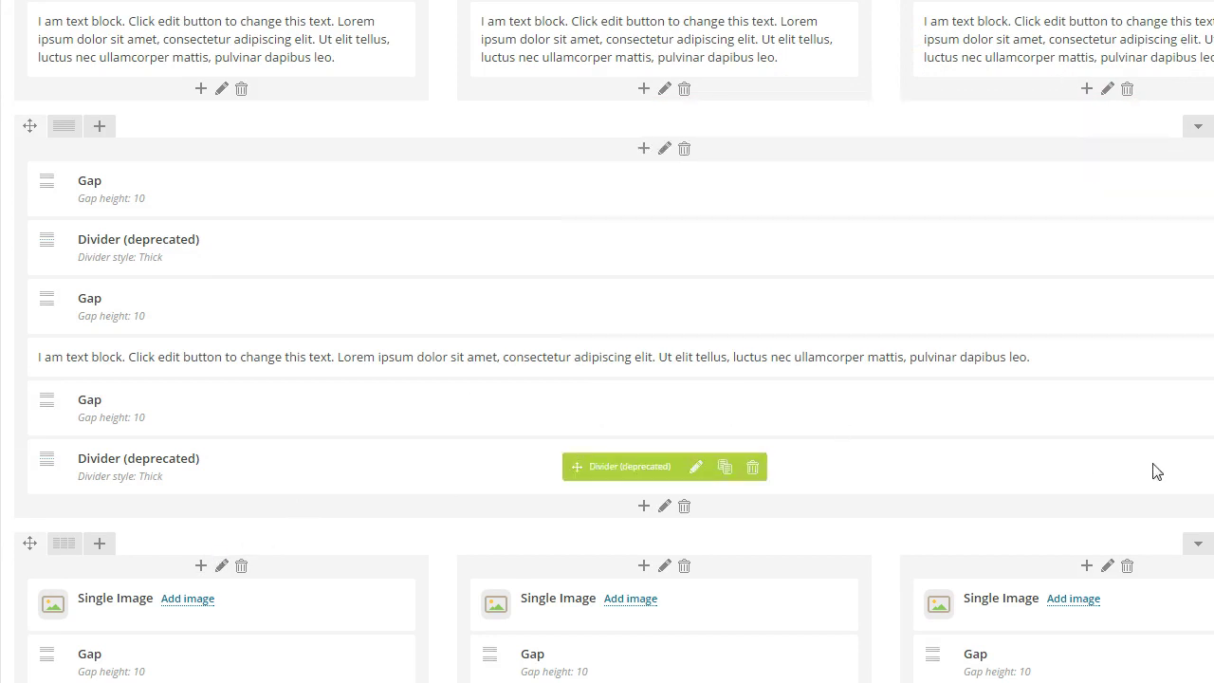
pyautogui.click(697, 468)
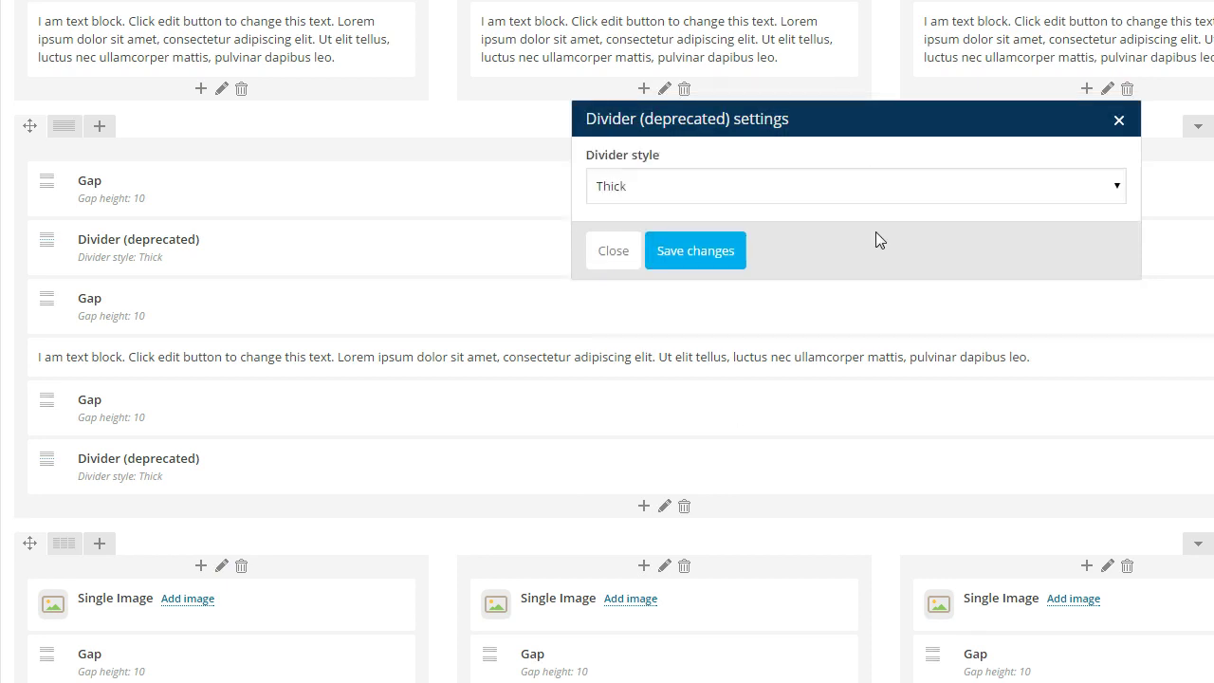
pyautogui.click(1044, 180)
pyautogui.click(1028, 213)
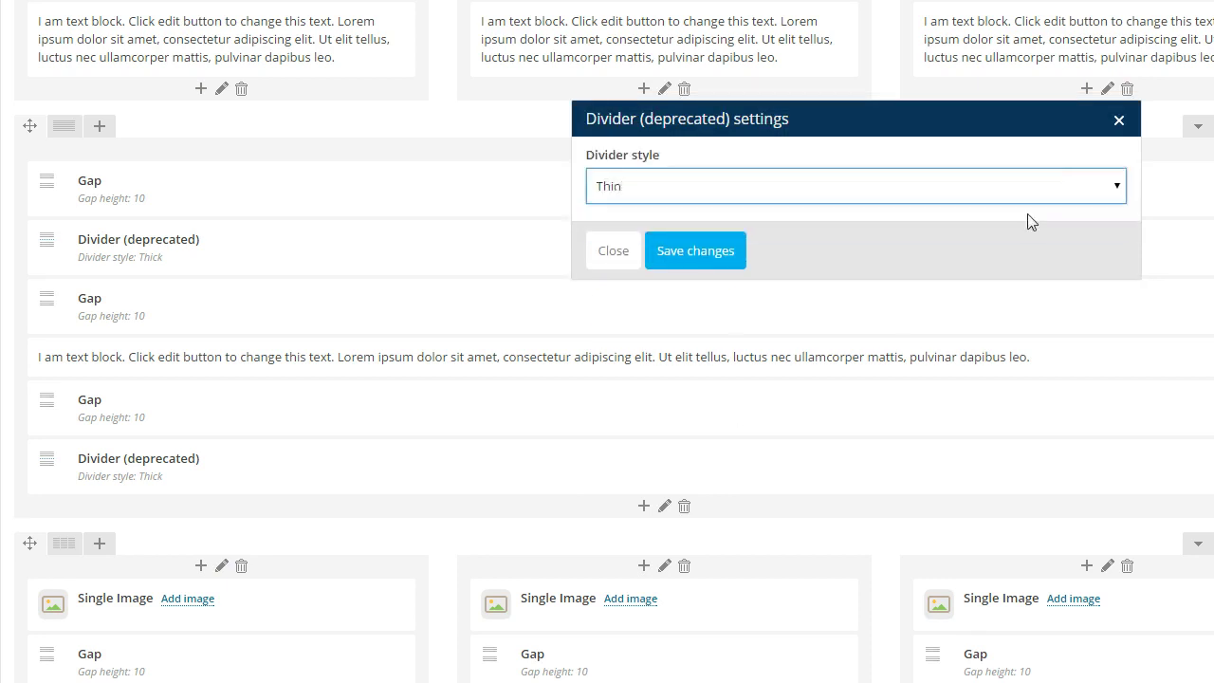
pyautogui.click(696, 252)
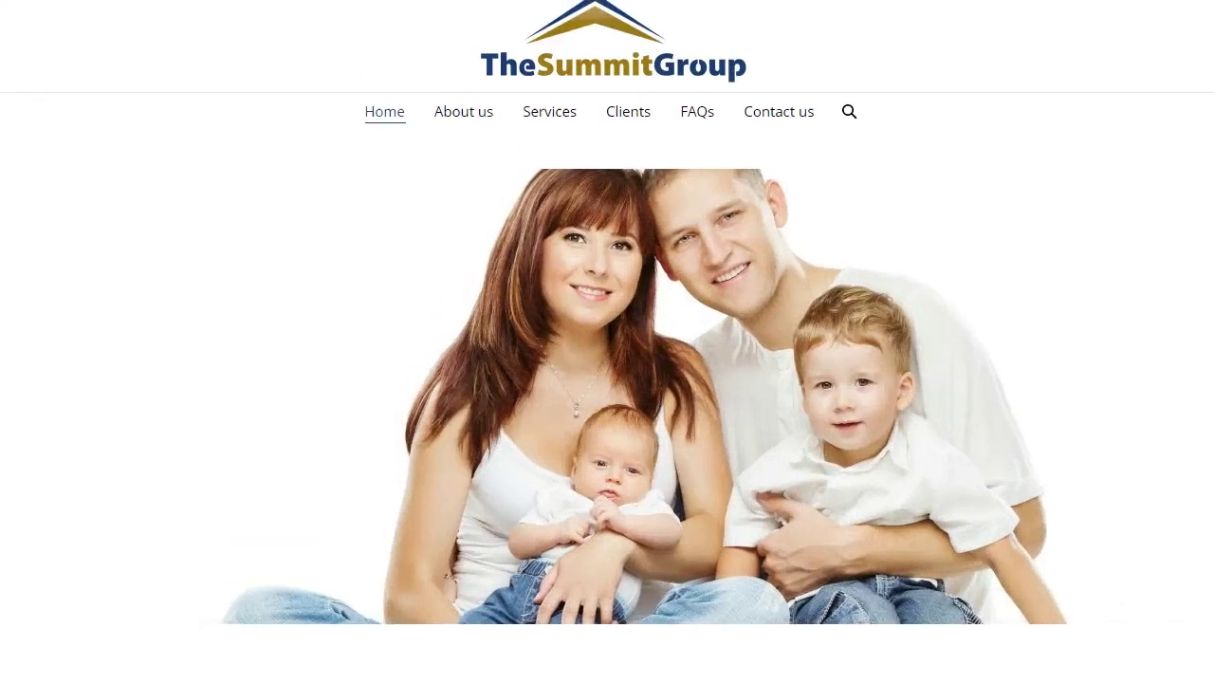
# Step: Examine the spacing and the thick and thin dividers around the images and text on the home page
pyautogui.scroll(-1, 456, 628)
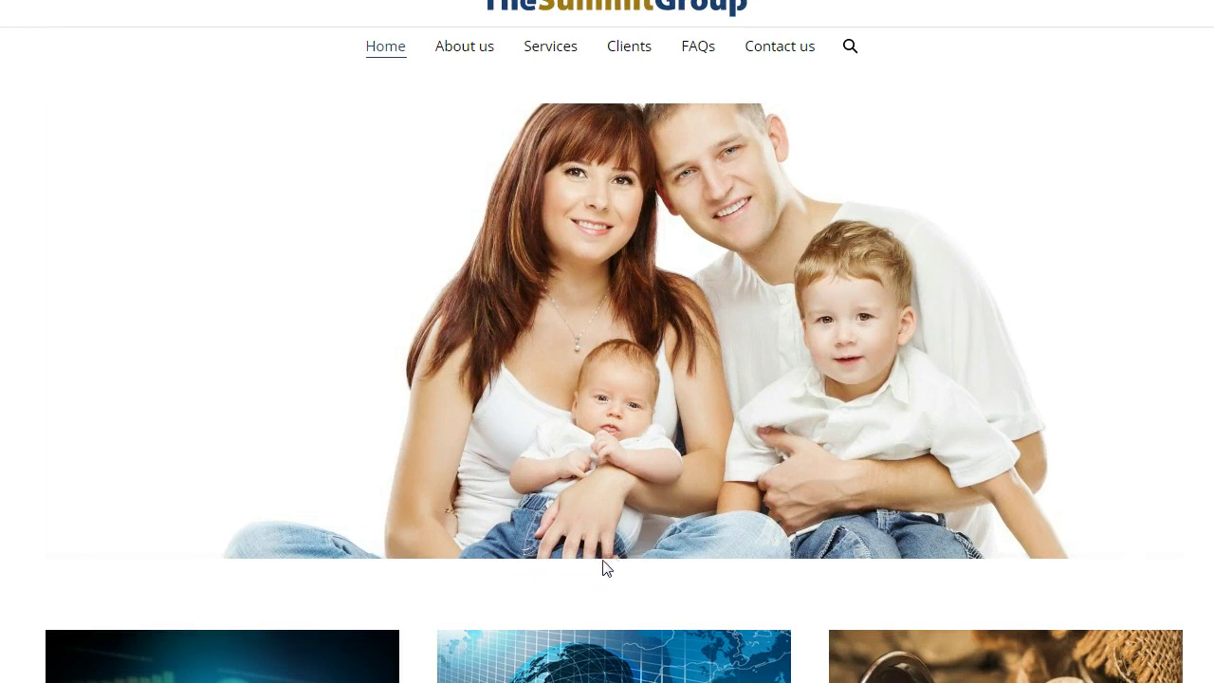
pyautogui.scroll(-1, 190, 627)
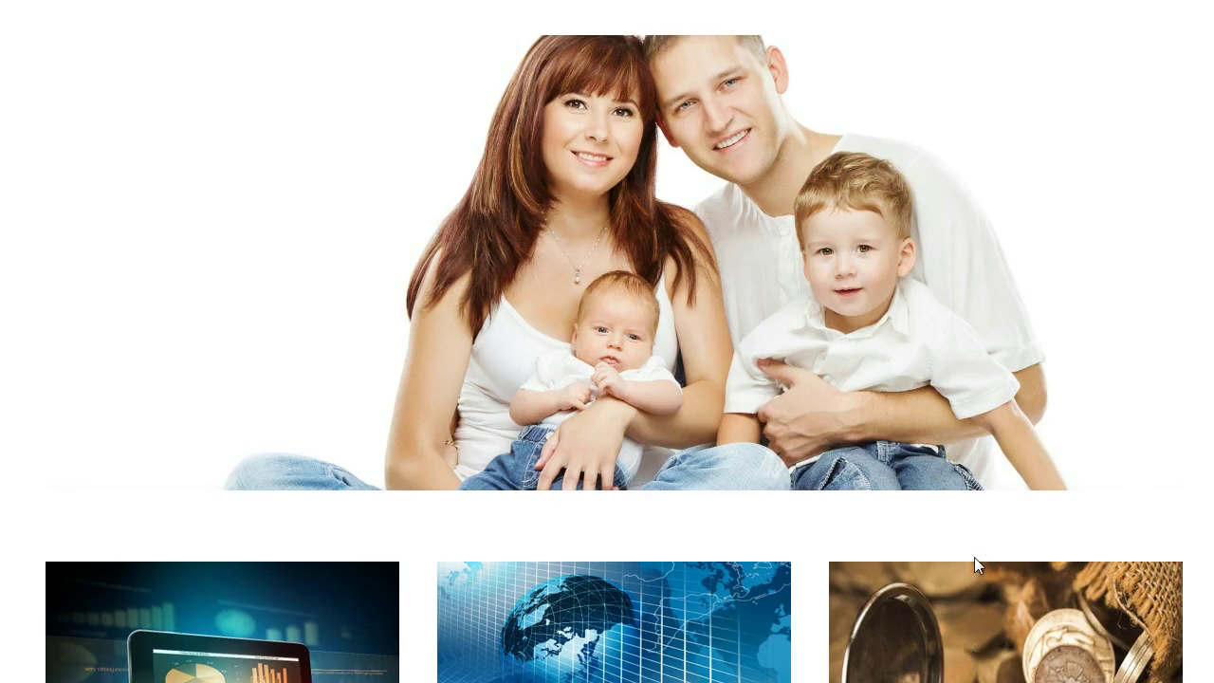
pyautogui.scroll(-2, 971, 557)
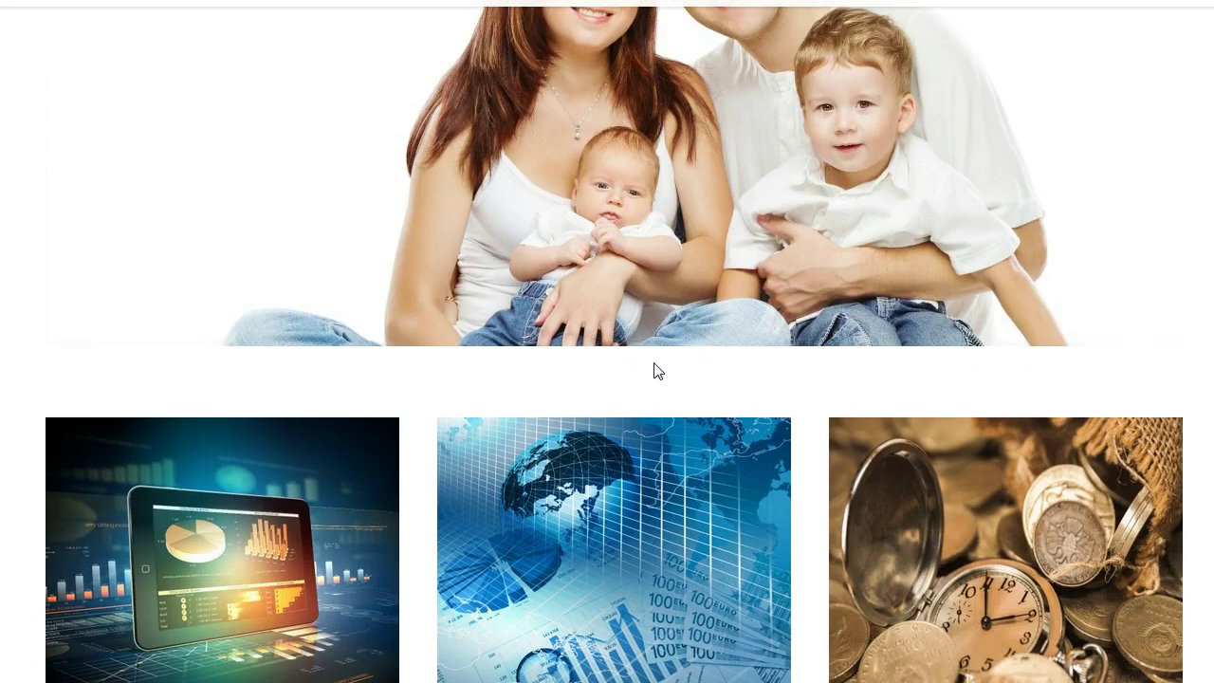
pyautogui.scroll(-3, 559, 459)
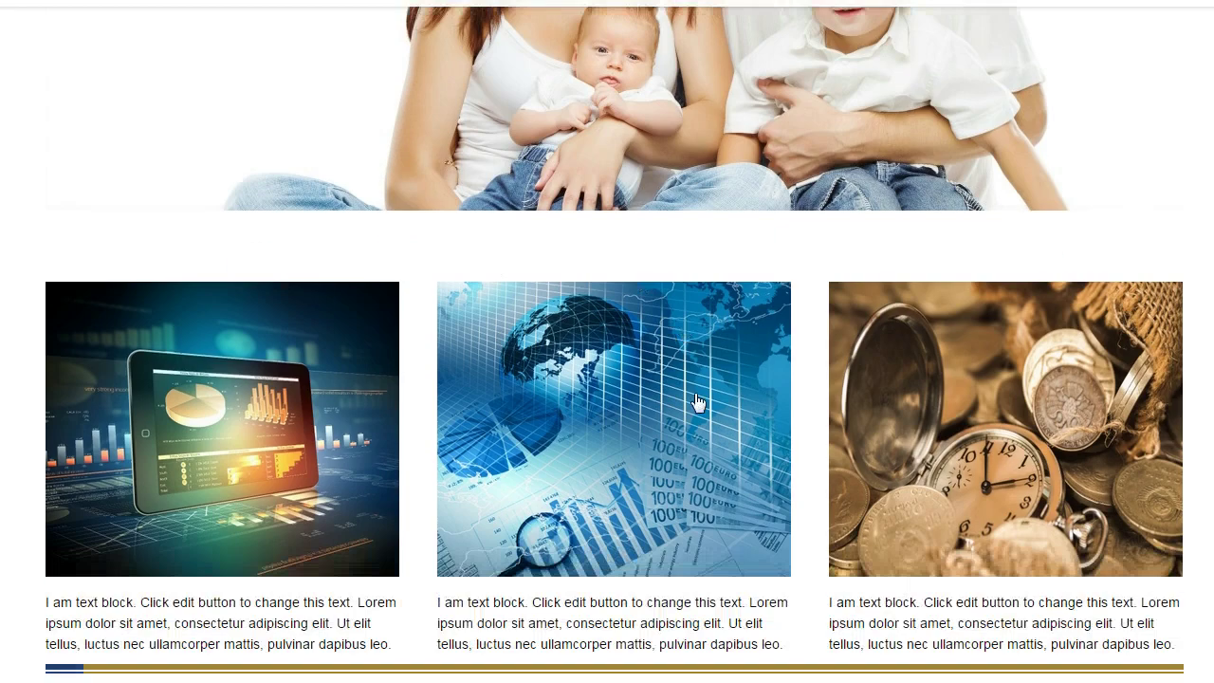
pyautogui.scroll(-1, 448, 541)
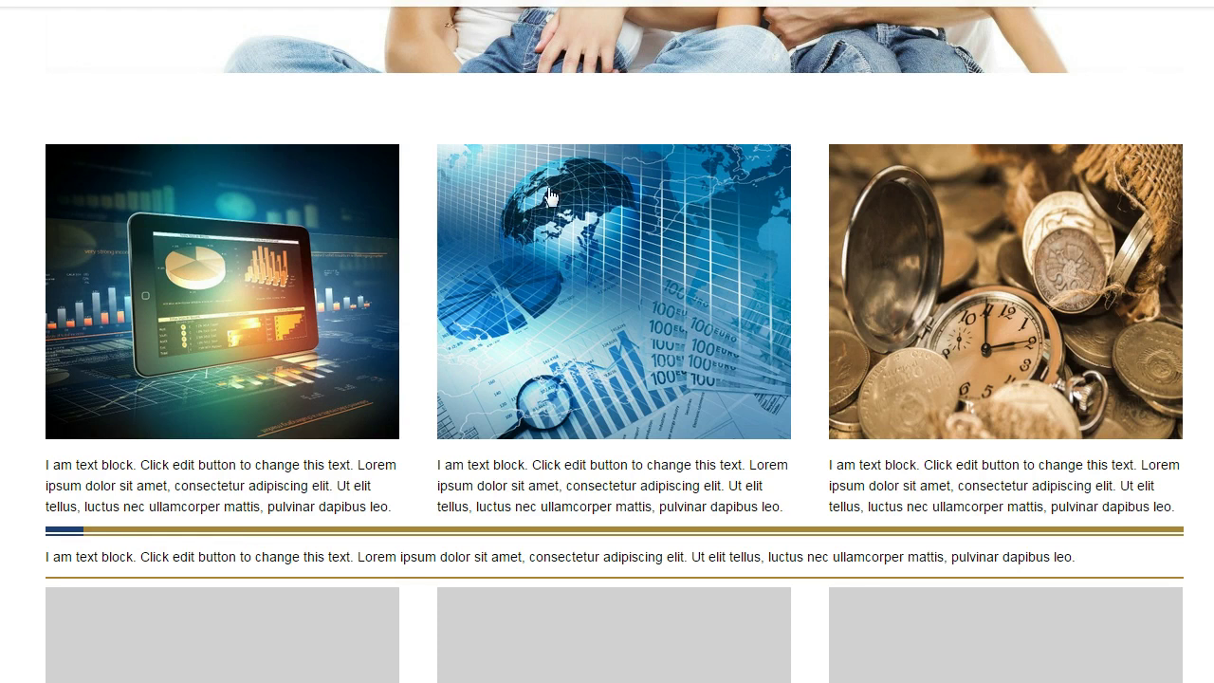
pyautogui.scroll(-2, 1004, 180)
pyautogui.scroll(2, 1025, 182)
pyautogui.scroll(-2, 403, 381)
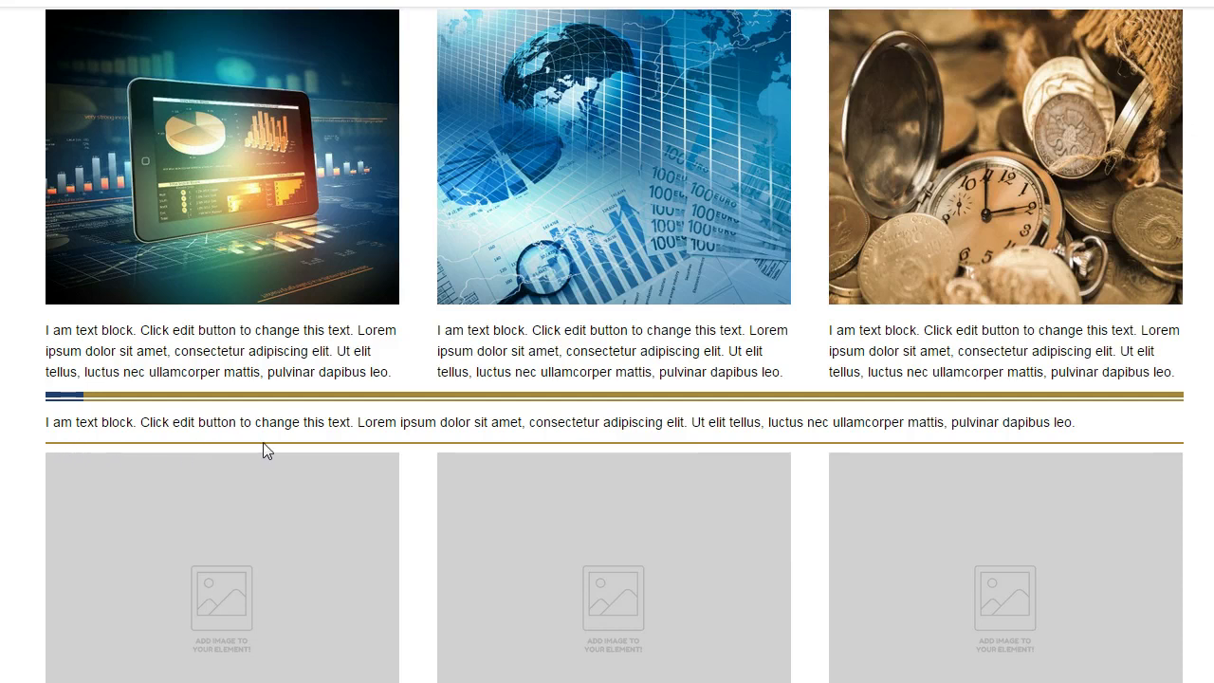
pyautogui.moveTo(42, 422); pyautogui.dragTo(95, 417)
pyautogui.click(87, 414)
pyautogui.scroll(6, 268, 446)
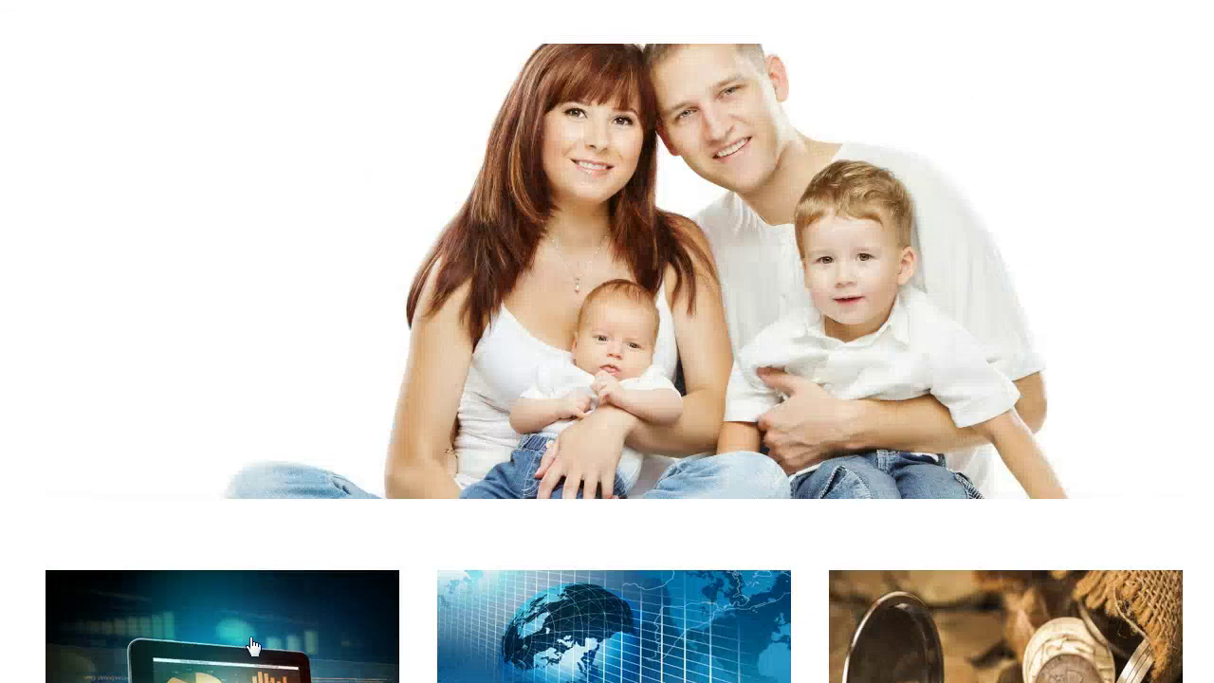
pyautogui.scroll(3, 243, 507)
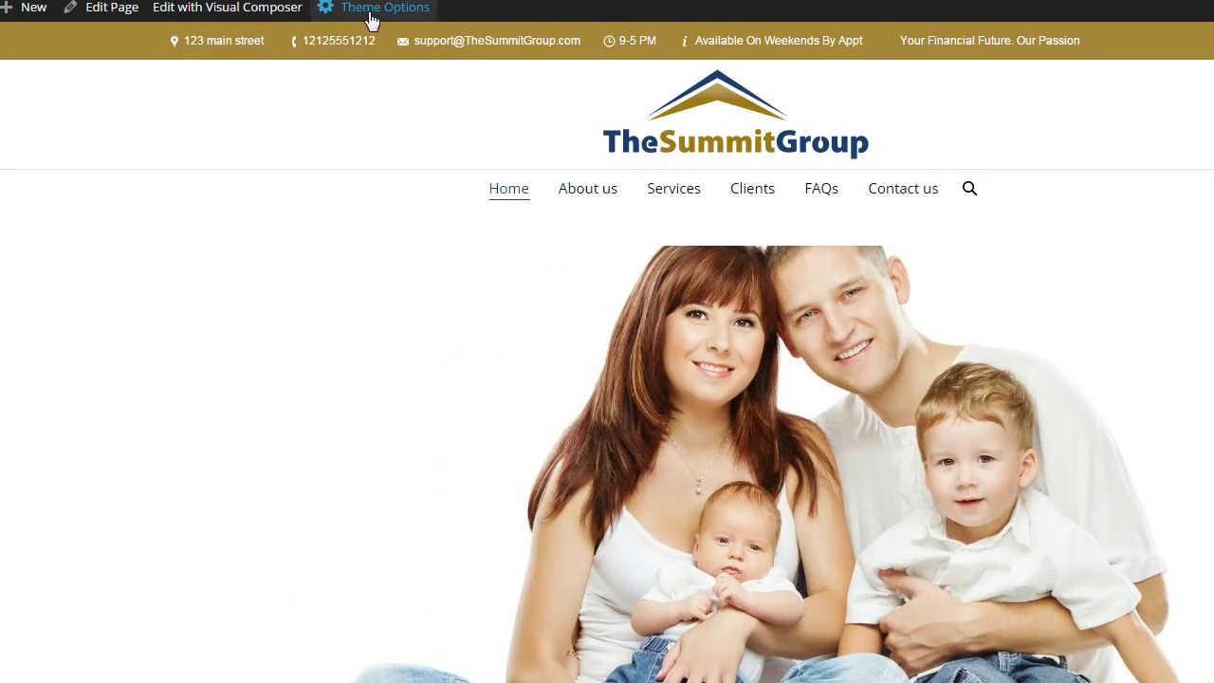
# Step: Open the Content Area theme options and examine the color and opacity settings for dividers and lines
pyautogui.moveTo(371, 20)
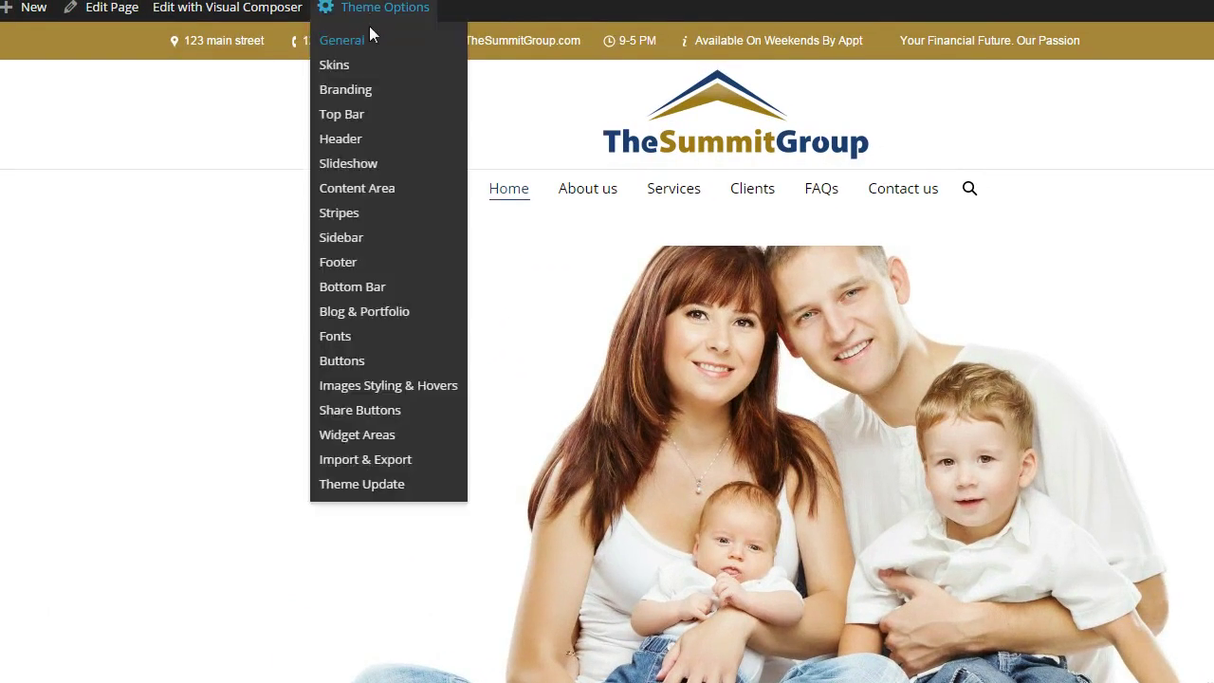
pyautogui.click(358, 189)
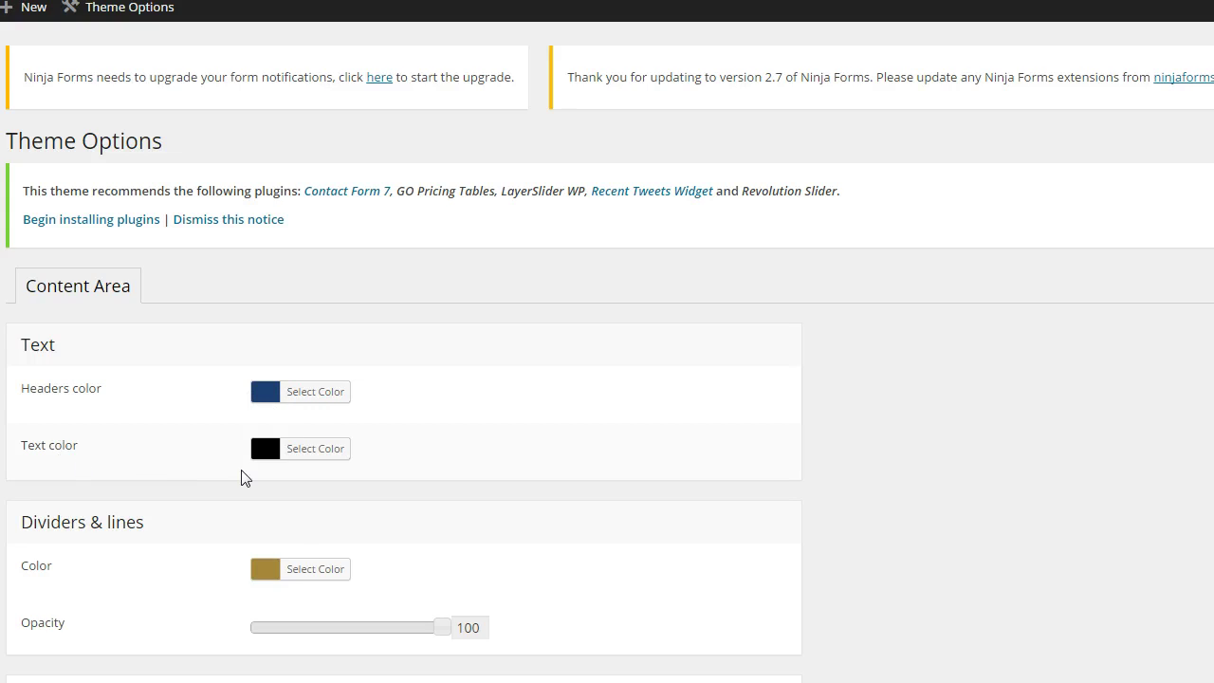
pyautogui.scroll(-1, 284, 493)
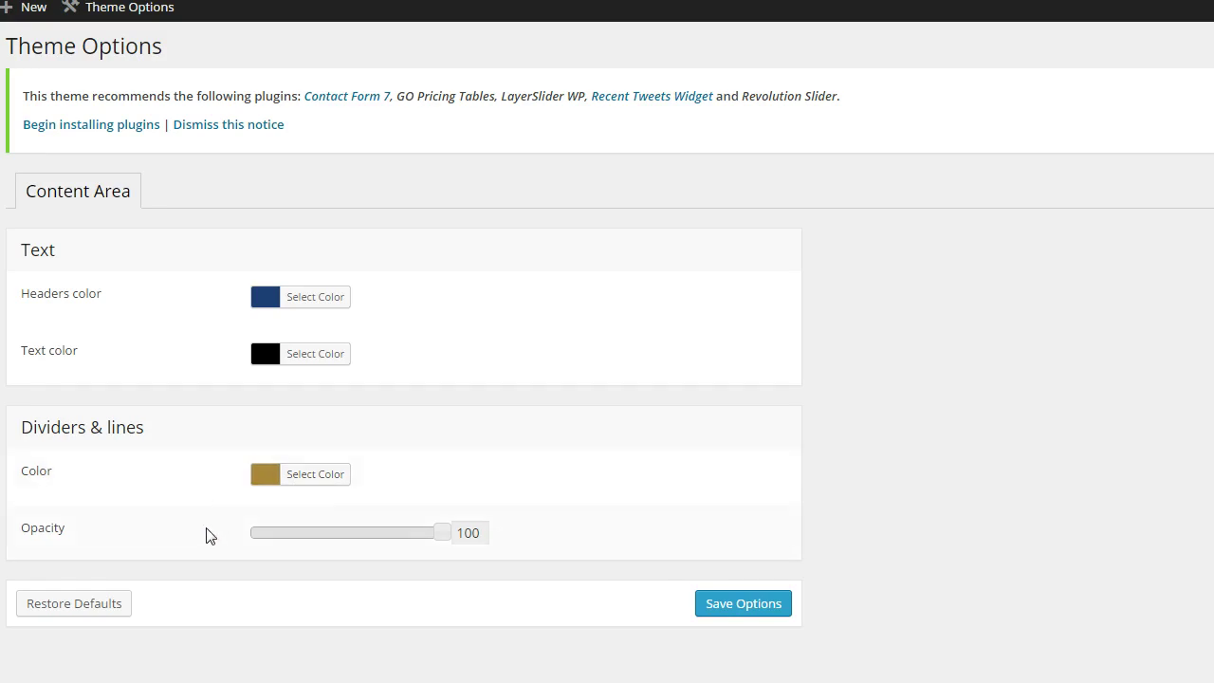
pyautogui.scroll(-1, 211, 542)
pyautogui.scroll(-1, 206, 540)
pyautogui.scroll(-1, 190, 593)
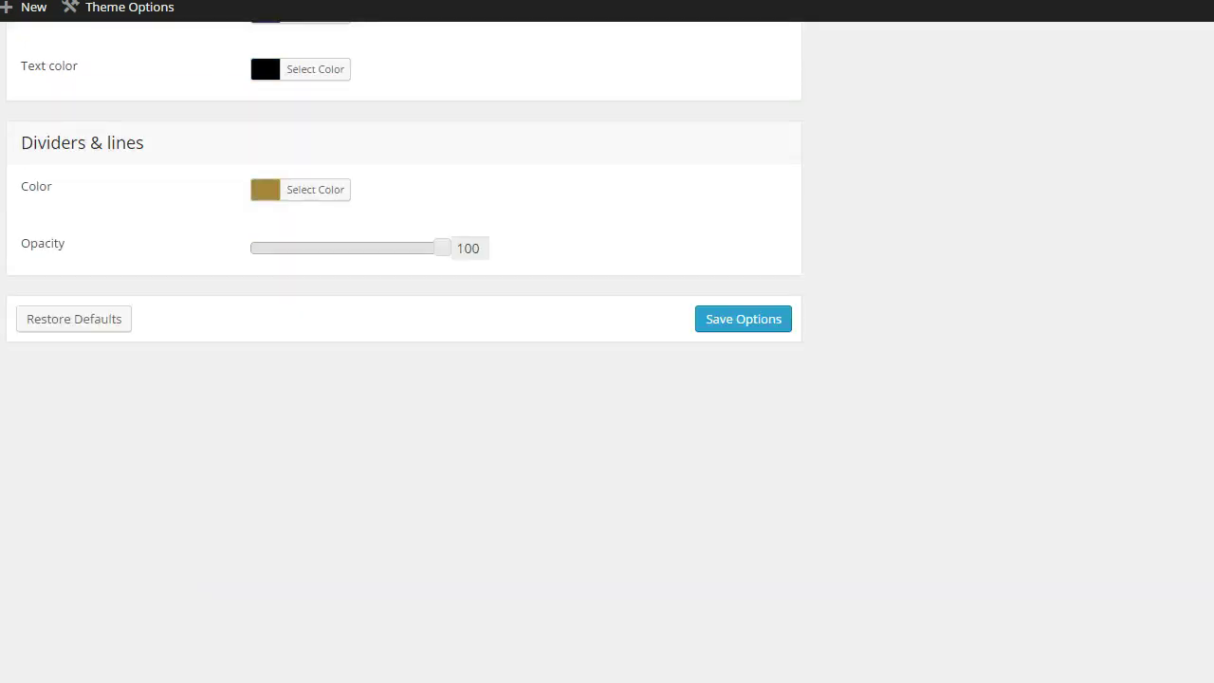
# Step: In the General theme options, set the thick divider style to the equal double bar with a short accent segment
pyautogui.moveTo(125, 17)
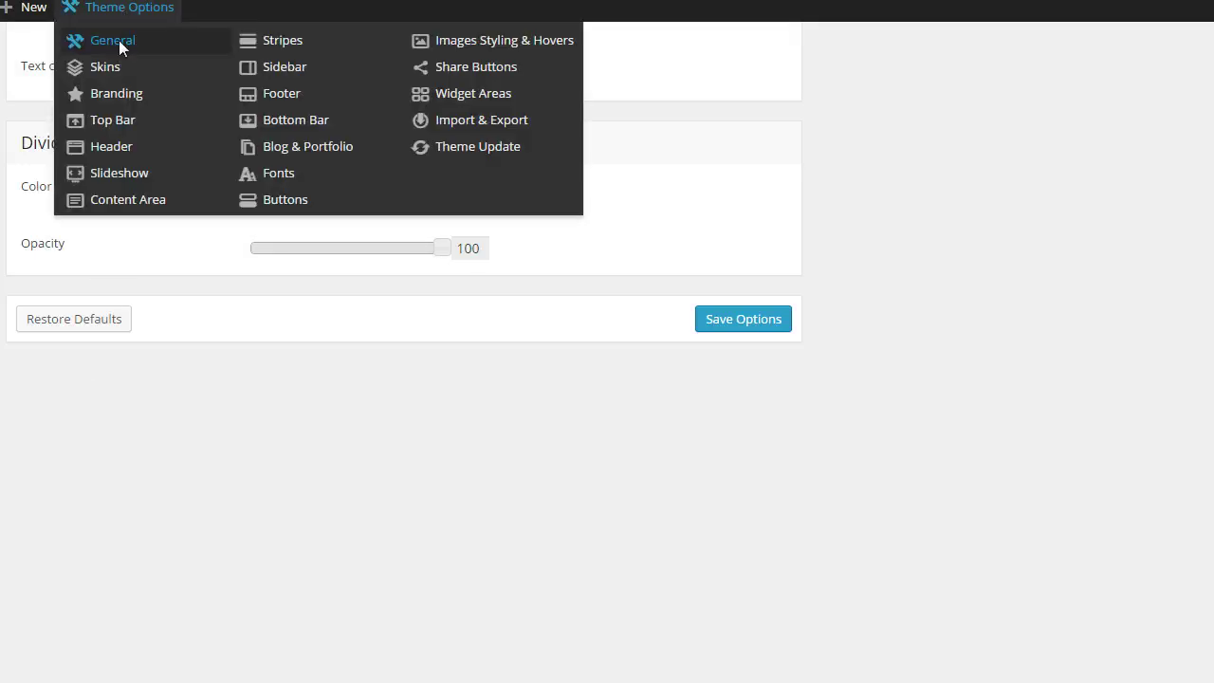
pyautogui.click(118, 39)
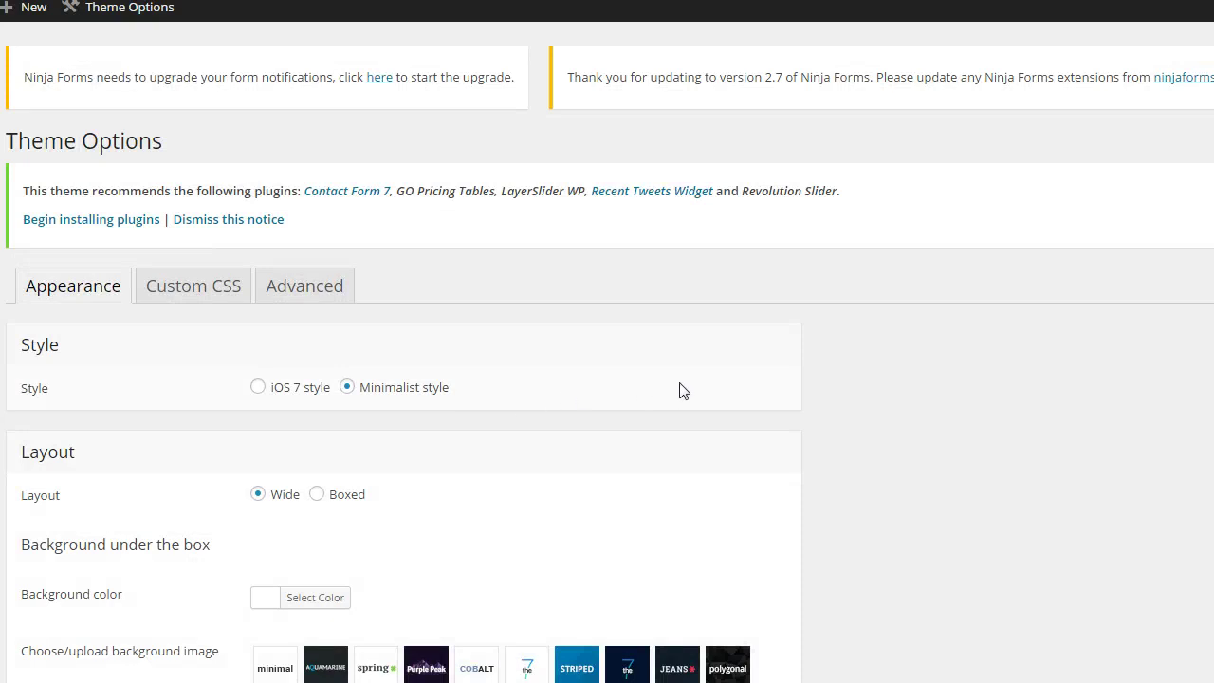
pyautogui.scroll(-1, 725, 389)
pyautogui.scroll(-10, 725, 389)
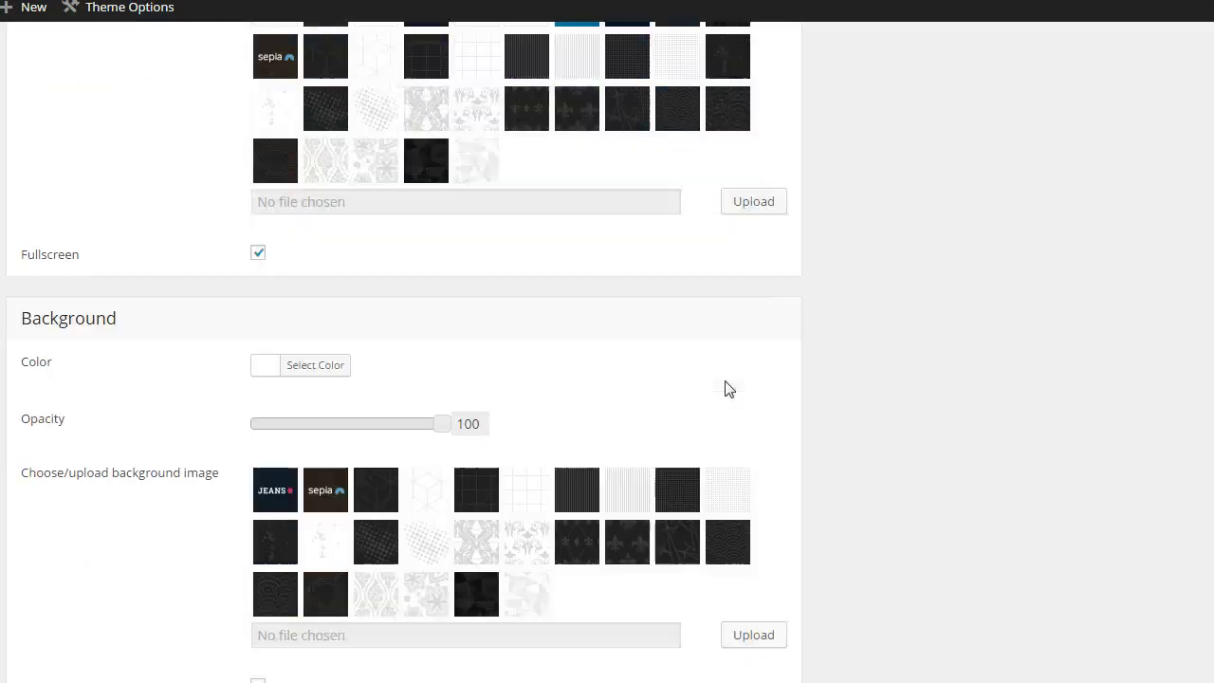
pyautogui.scroll(-1, 725, 389)
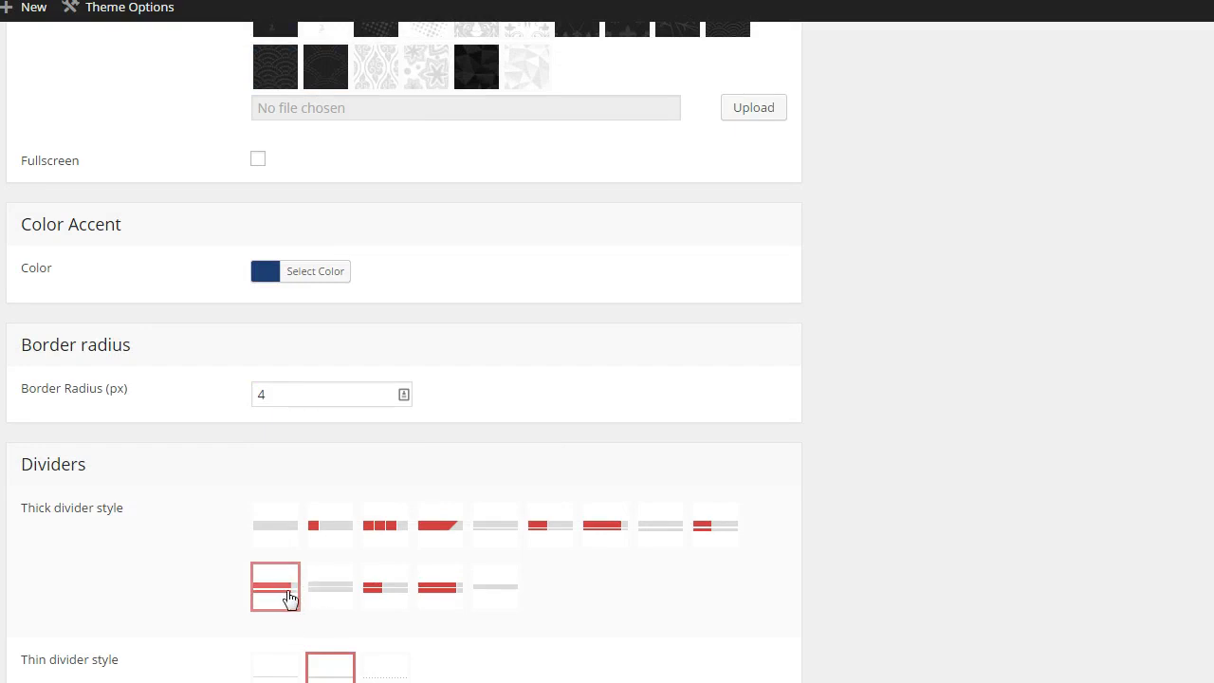
pyautogui.click(390, 590)
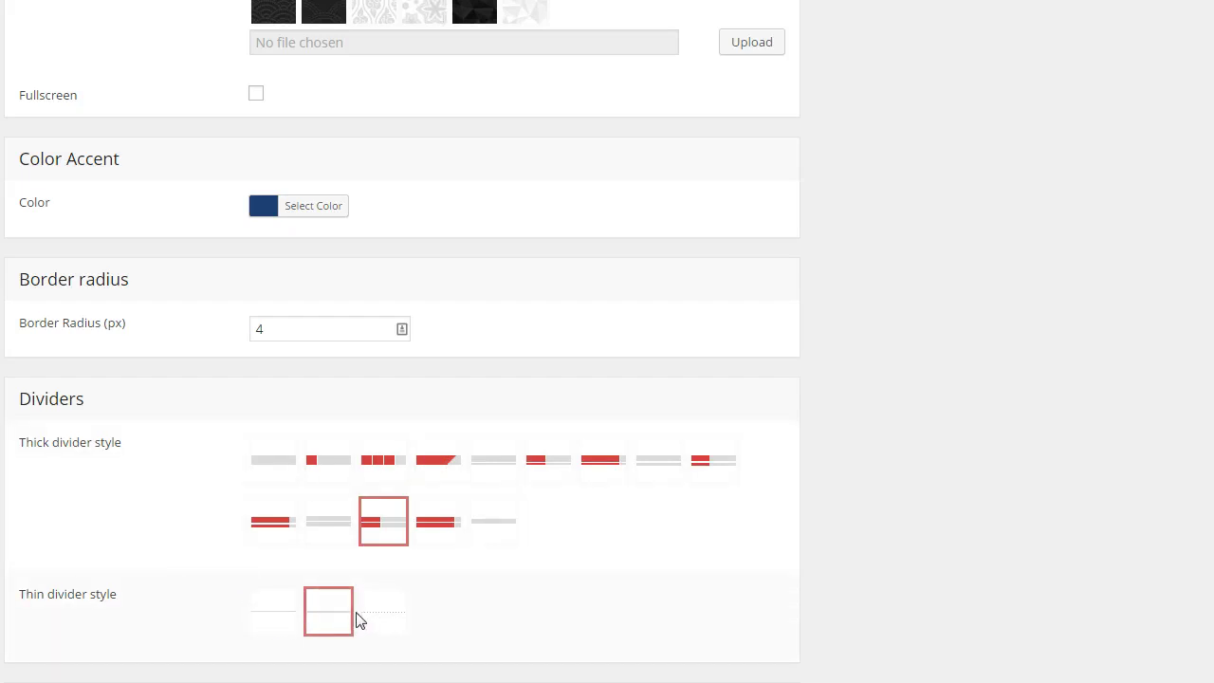
# Step: Set the thin divider style to the dotted line and save the theme options
pyautogui.click(279, 620)
pyautogui.click(322, 621)
pyautogui.click(375, 617)
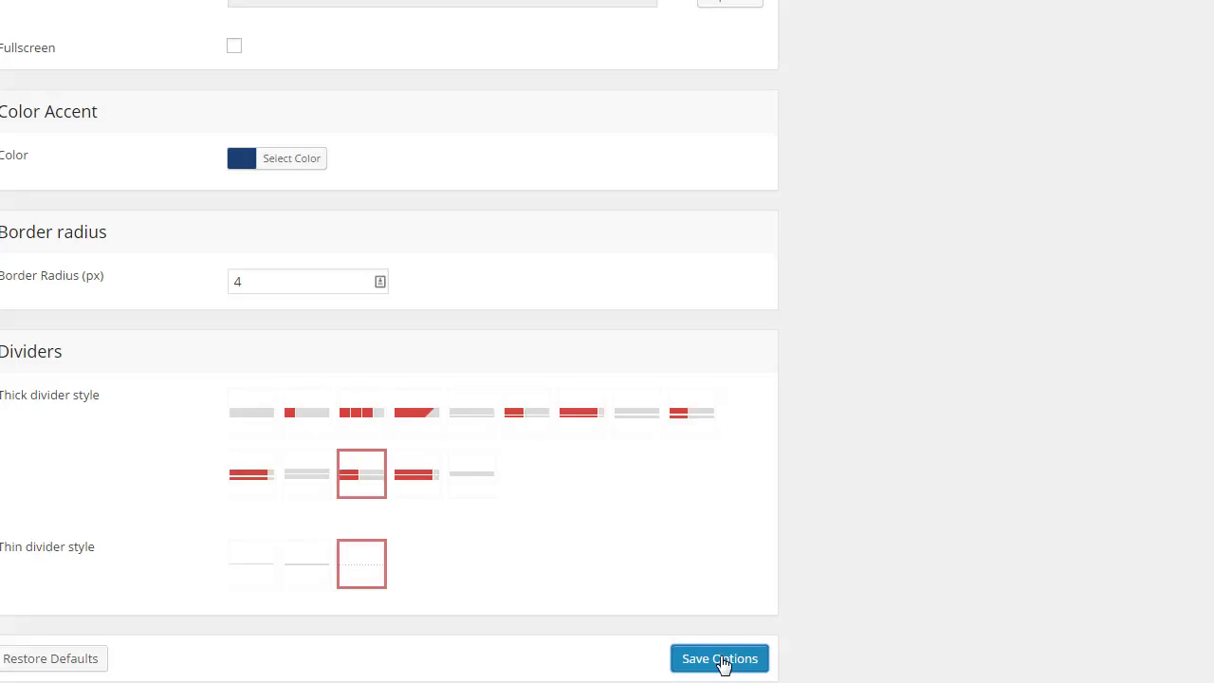
pyautogui.click(719, 659)
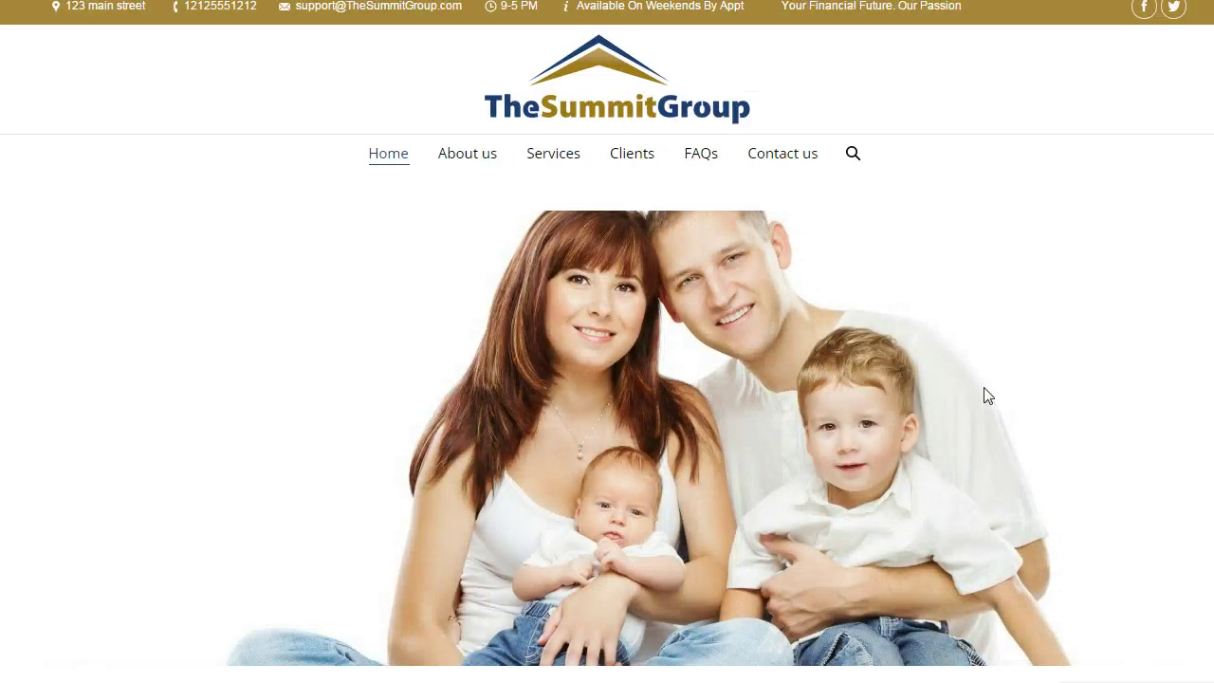
# Step: Examine the thick and thin dividers around the full-width text block on the live home page
pyautogui.scroll(-5, 1179, 391)
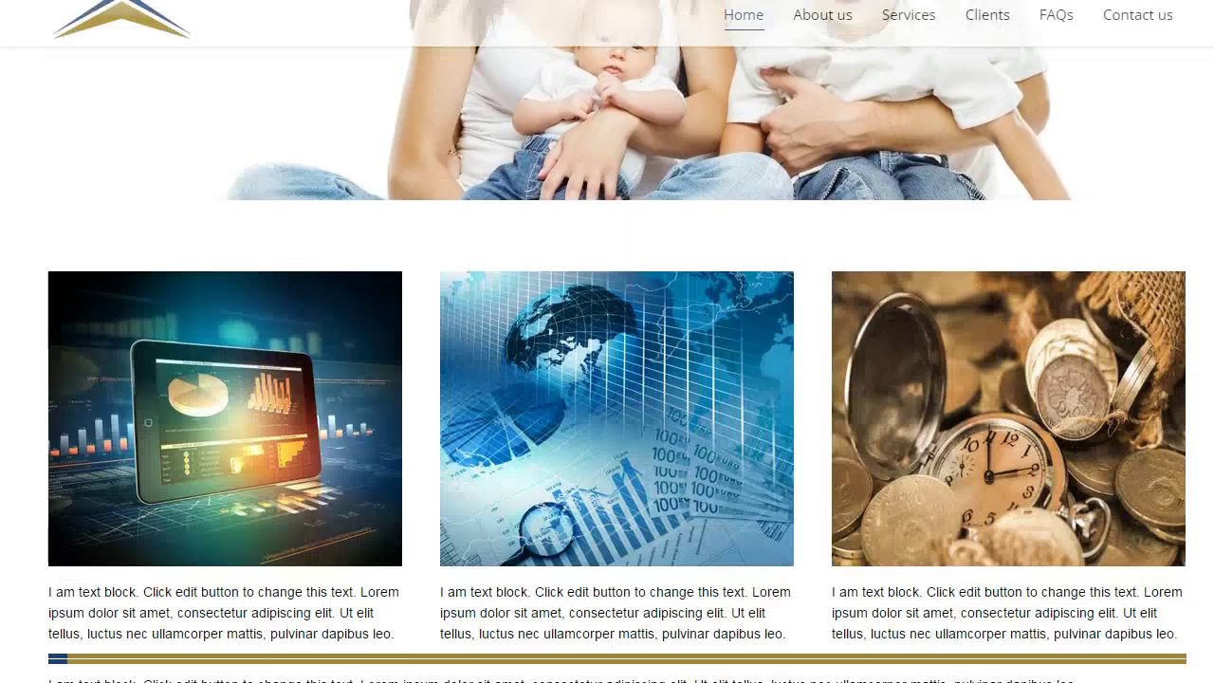
pyautogui.scroll(-1, 890, 569)
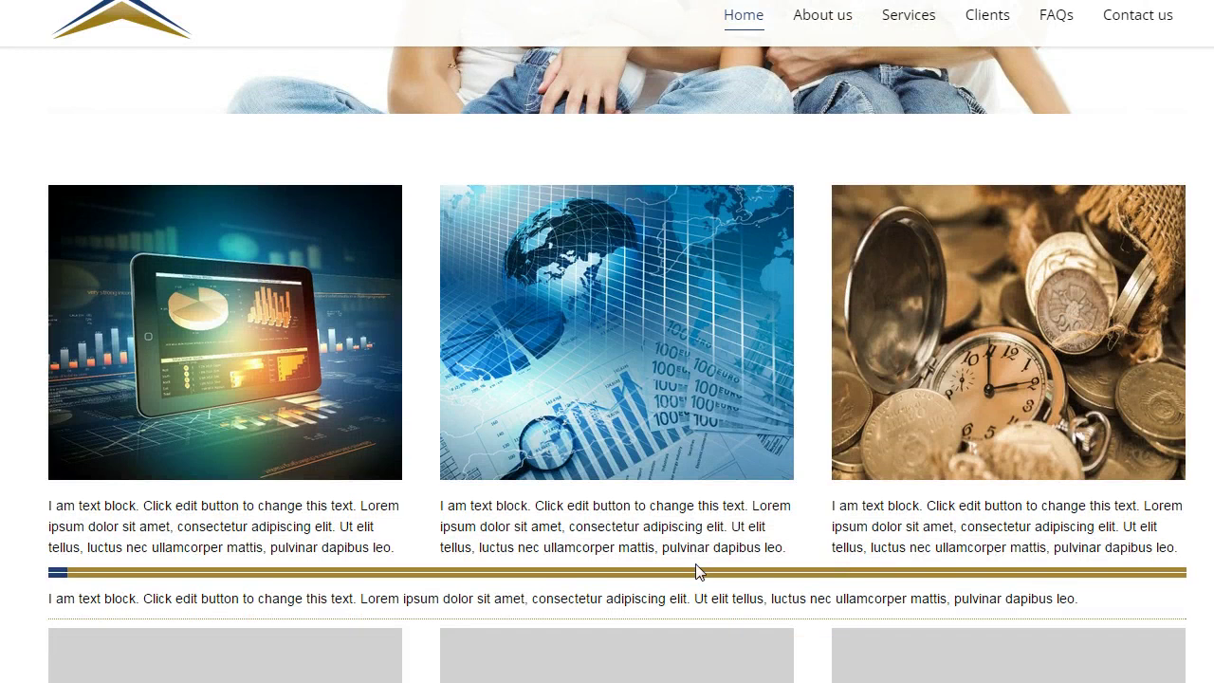
pyautogui.scroll(-1, 697, 570)
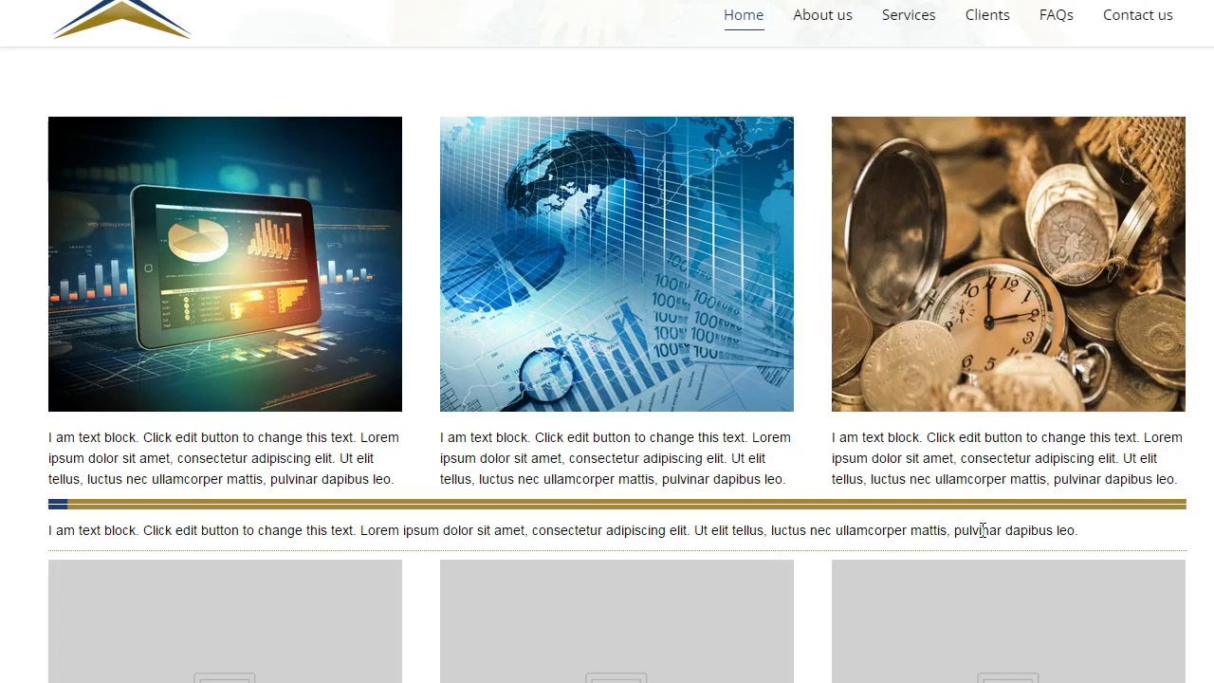
pyautogui.scroll(-1, 854, 494)
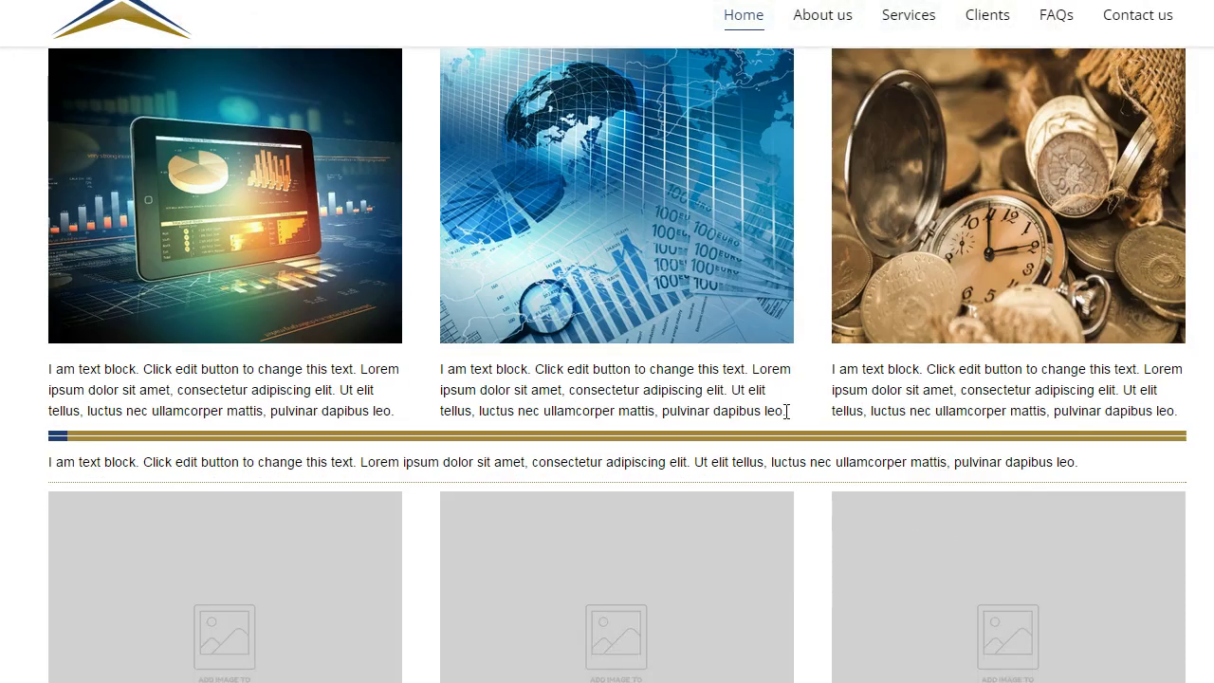
pyautogui.scroll(4, 683, 418)
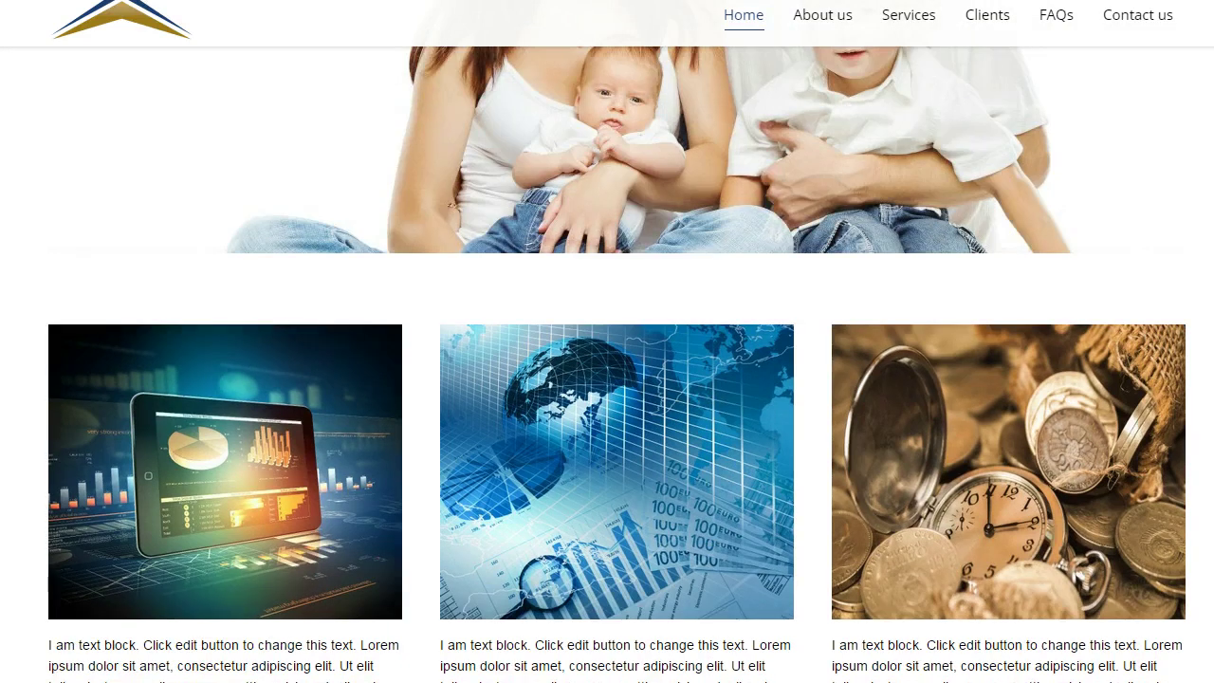
pyautogui.scroll(6, 607, 379)
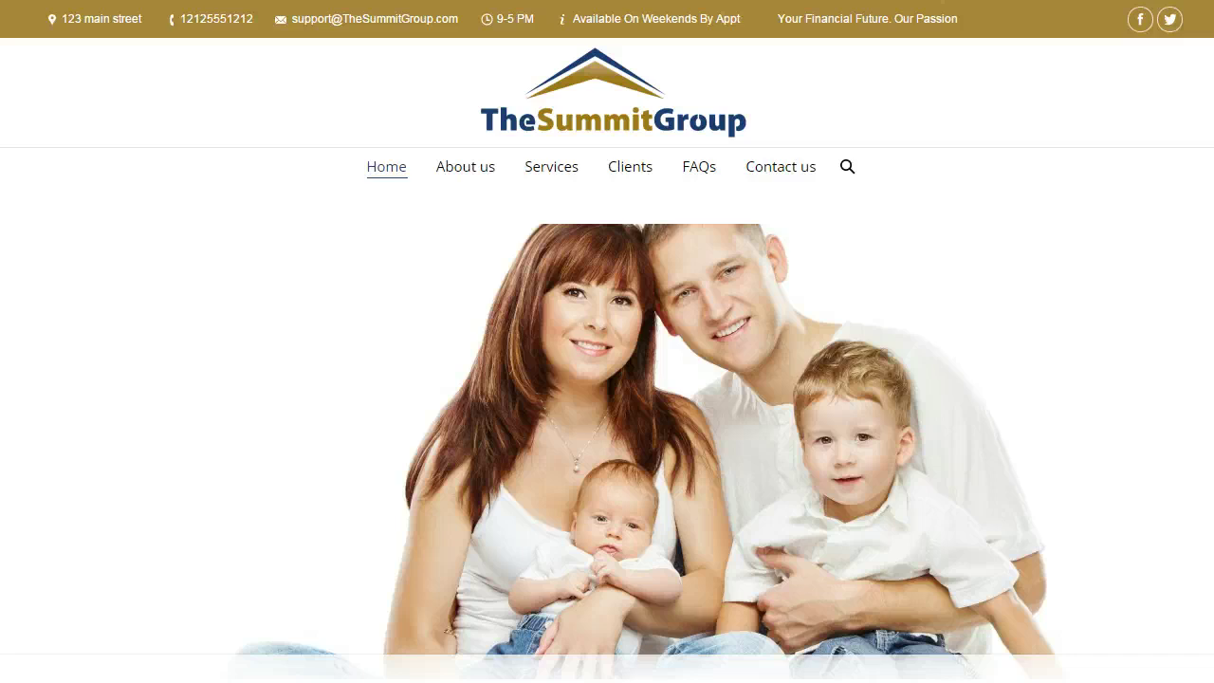
# Step: Examine the home page's Our Services section, including the service headings, dividers, text under each image and the placeholder row below
pyautogui.scroll(-3, 607, 341)
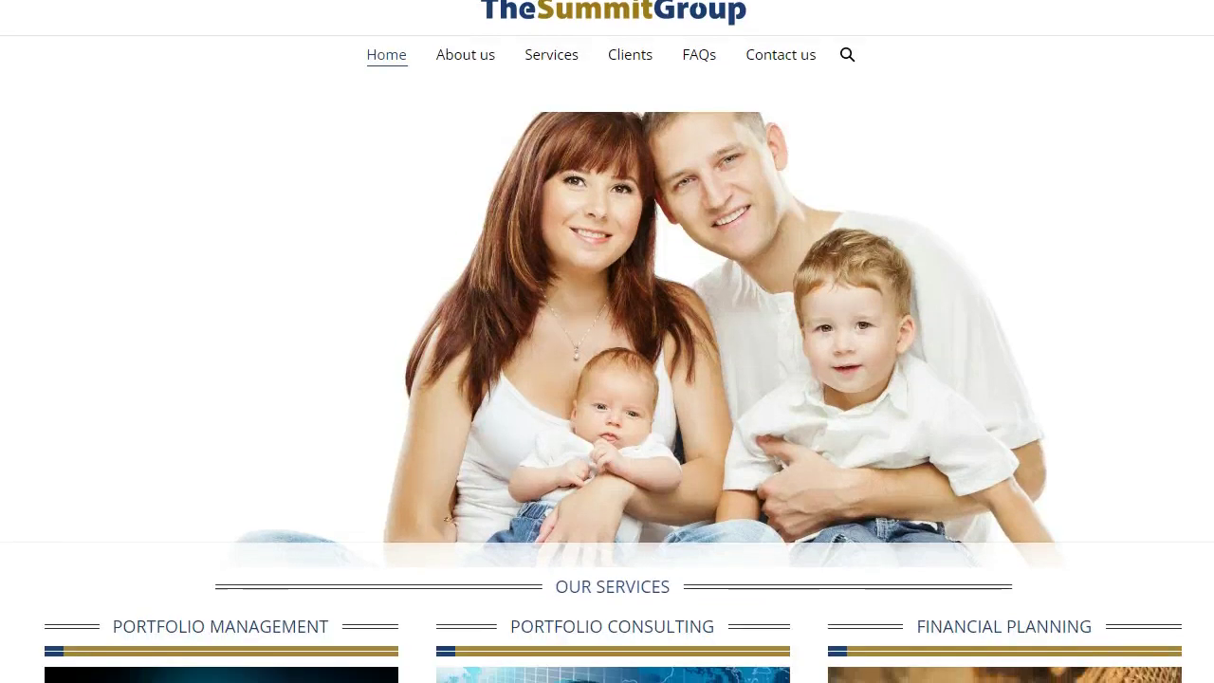
pyautogui.scroll(-4, 607, 341)
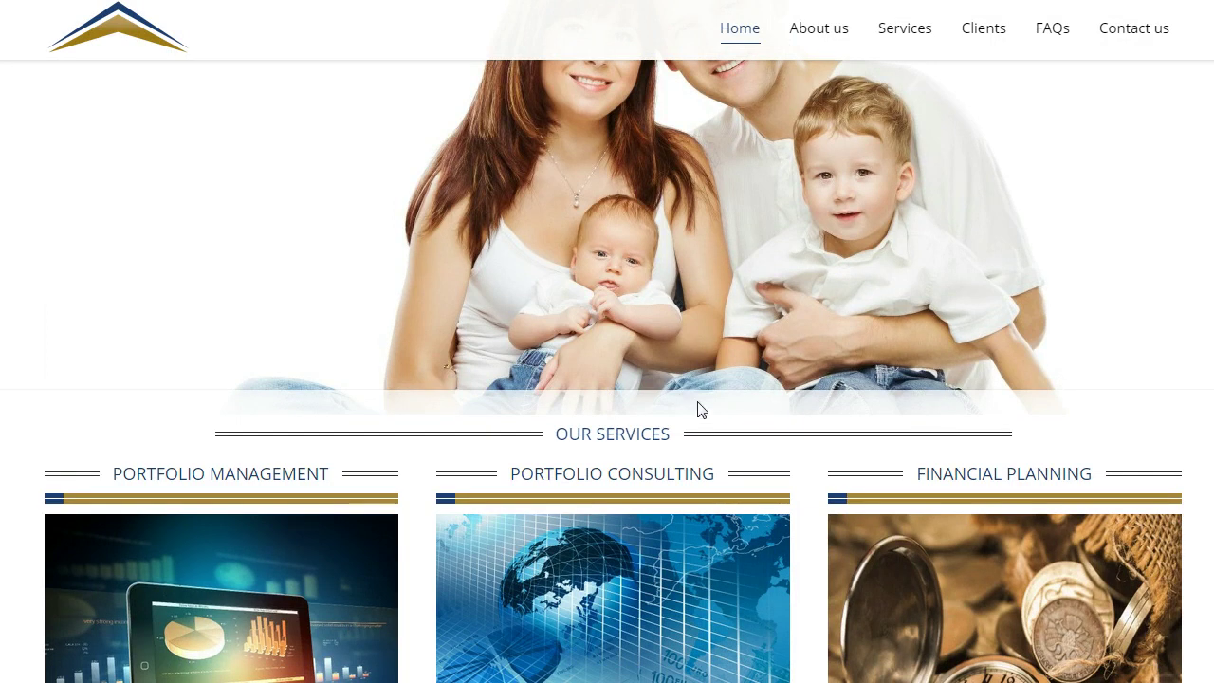
pyautogui.scroll(-3, 608, 370)
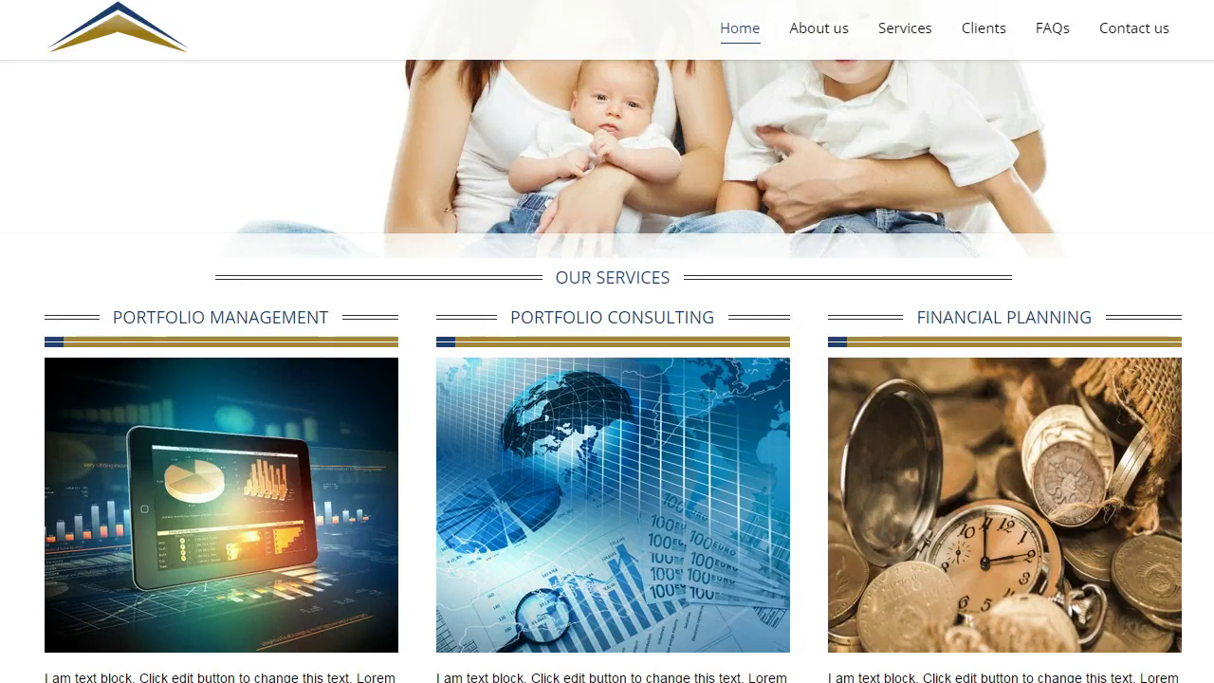
pyautogui.scroll(-2, 613, 427)
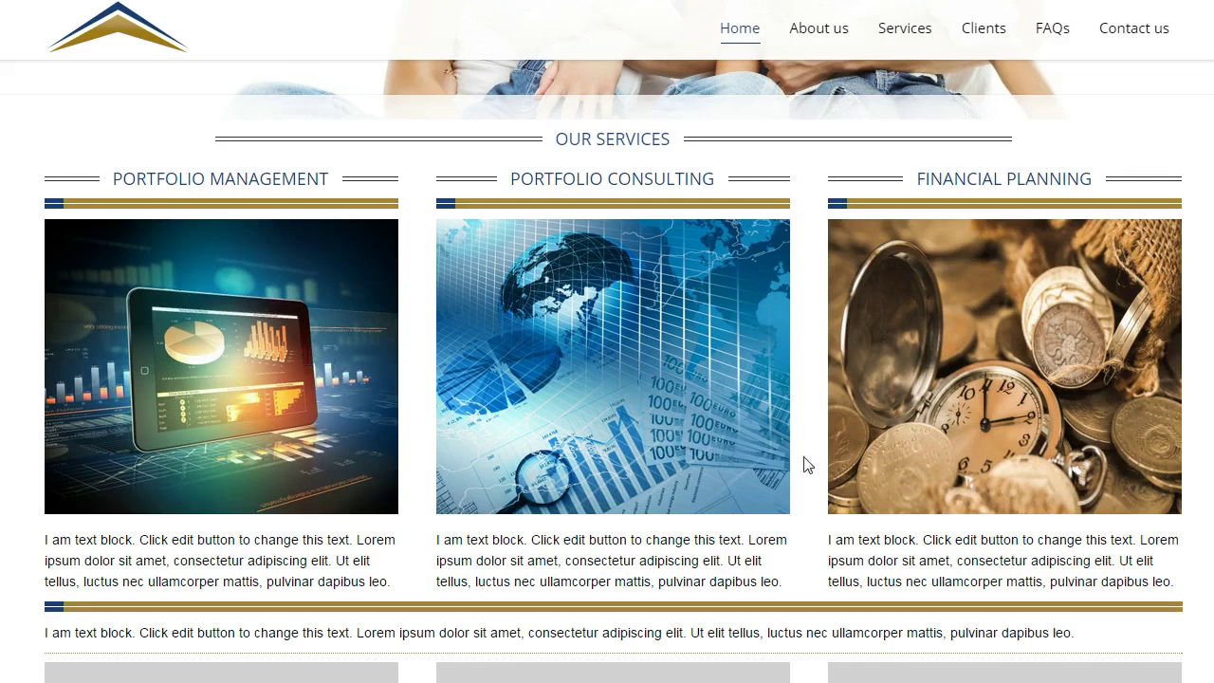
pyautogui.scroll(-1, 399, 523)
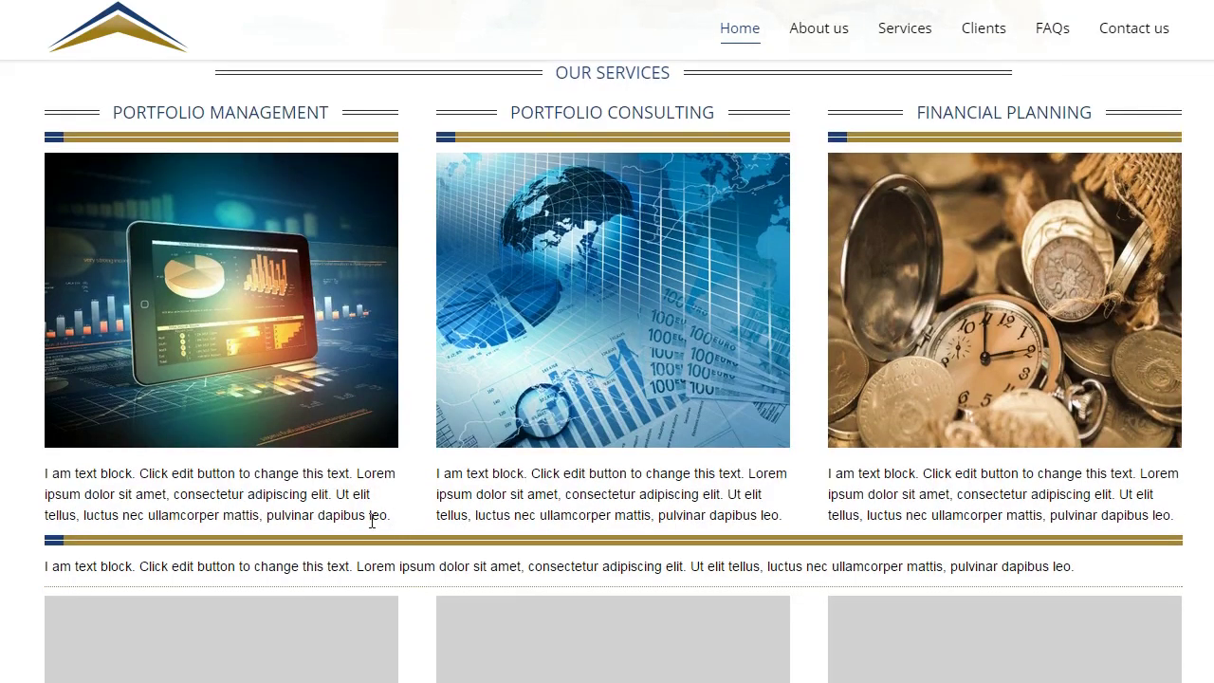
pyautogui.moveTo(267, 514); pyautogui.dragTo(375, 515)
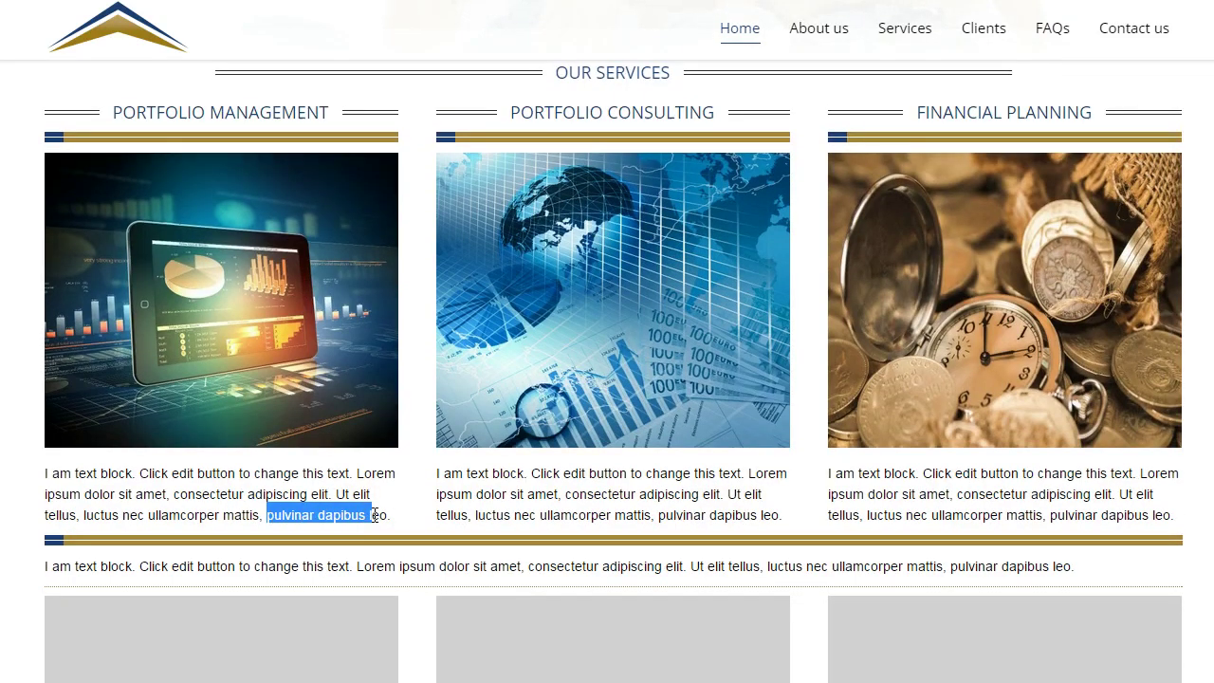
pyautogui.moveTo(663, 516); pyautogui.dragTo(773, 515)
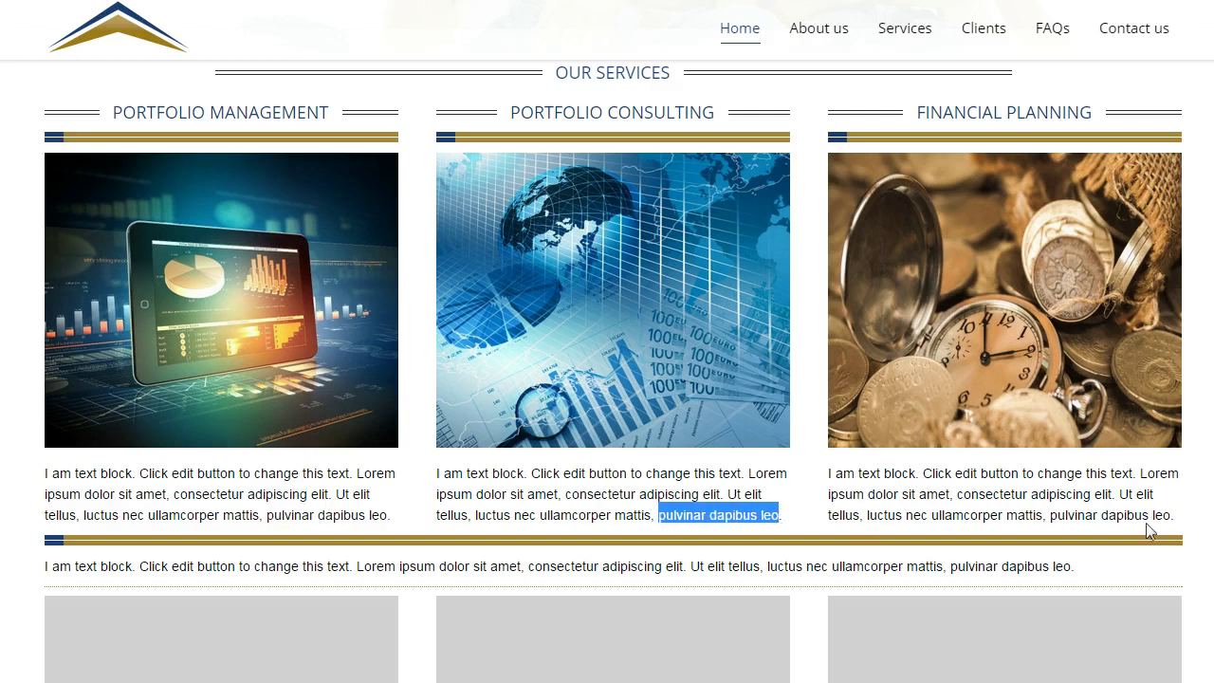
pyautogui.moveTo(1049, 515); pyautogui.dragTo(1174, 514)
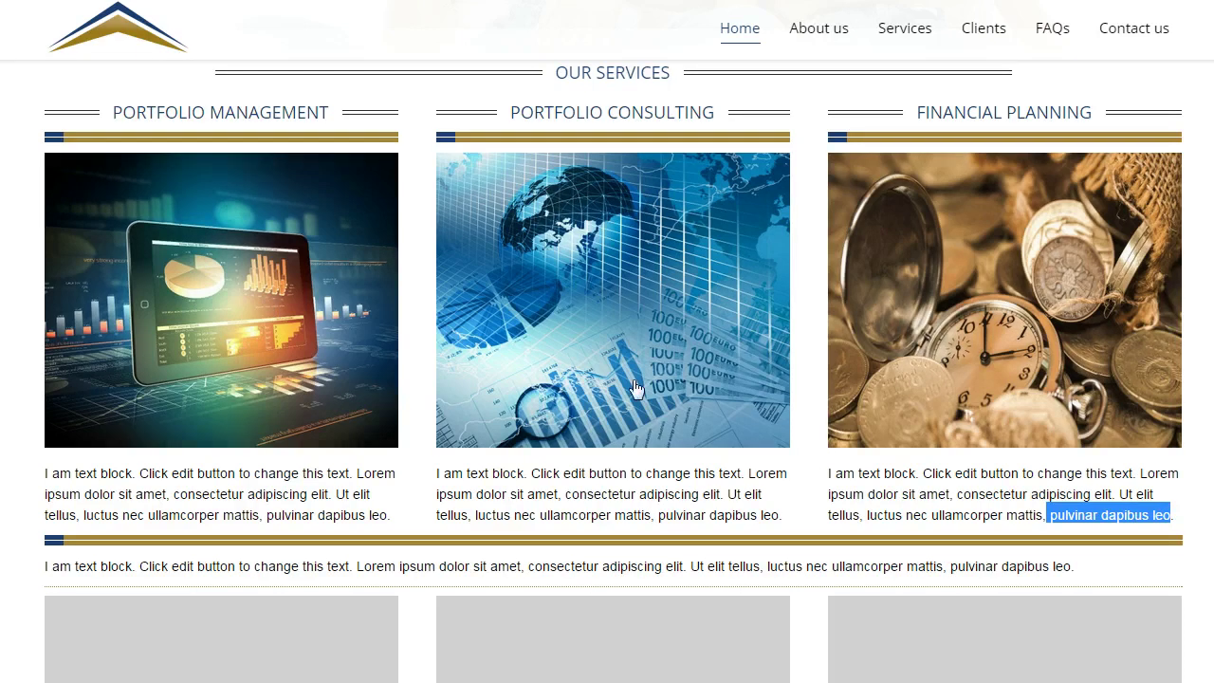
pyautogui.scroll(-2, 627, 432)
pyautogui.scroll(-1, 439, 289)
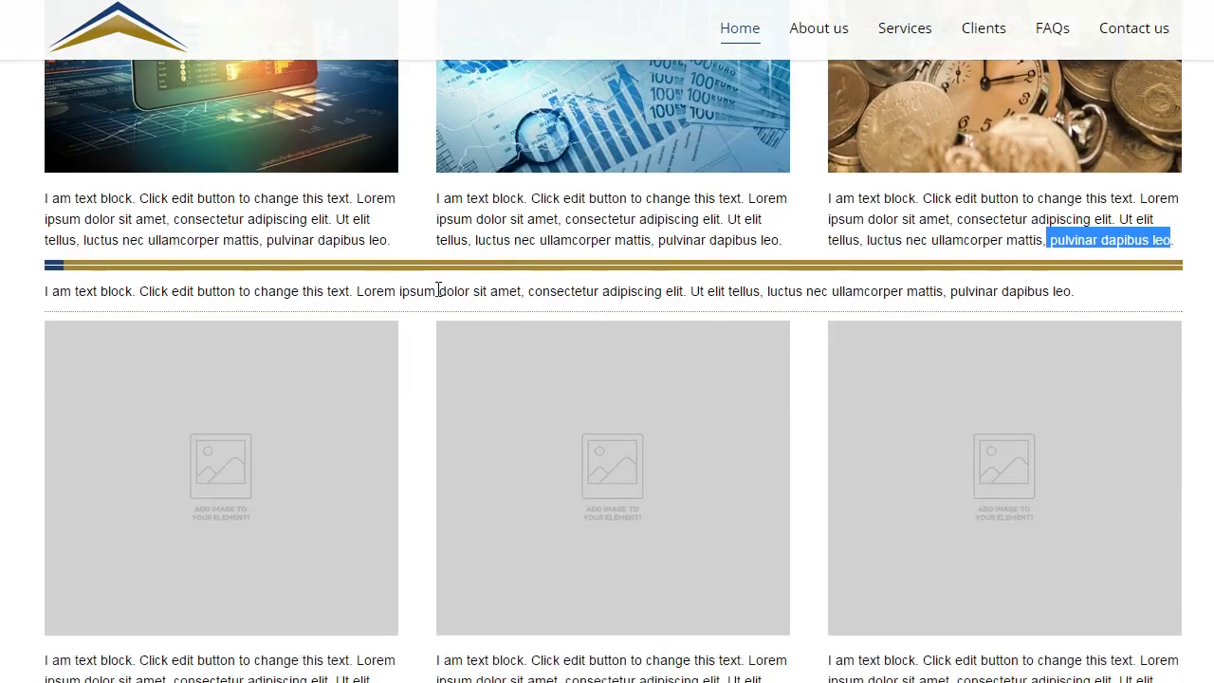
pyautogui.scroll(2, 500, 404)
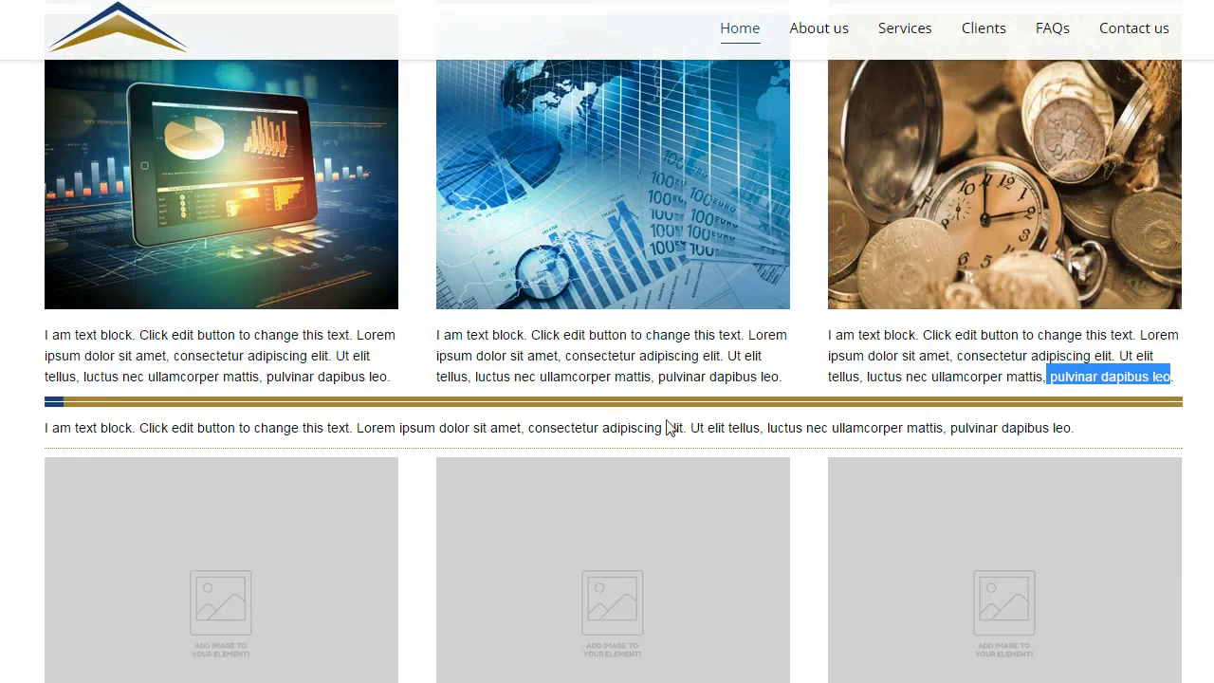
# Step: Examine the service headings on the live home page and the matching separator, Gap and Divider elements in the page editor
pyautogui.scroll(6, 651, 517)
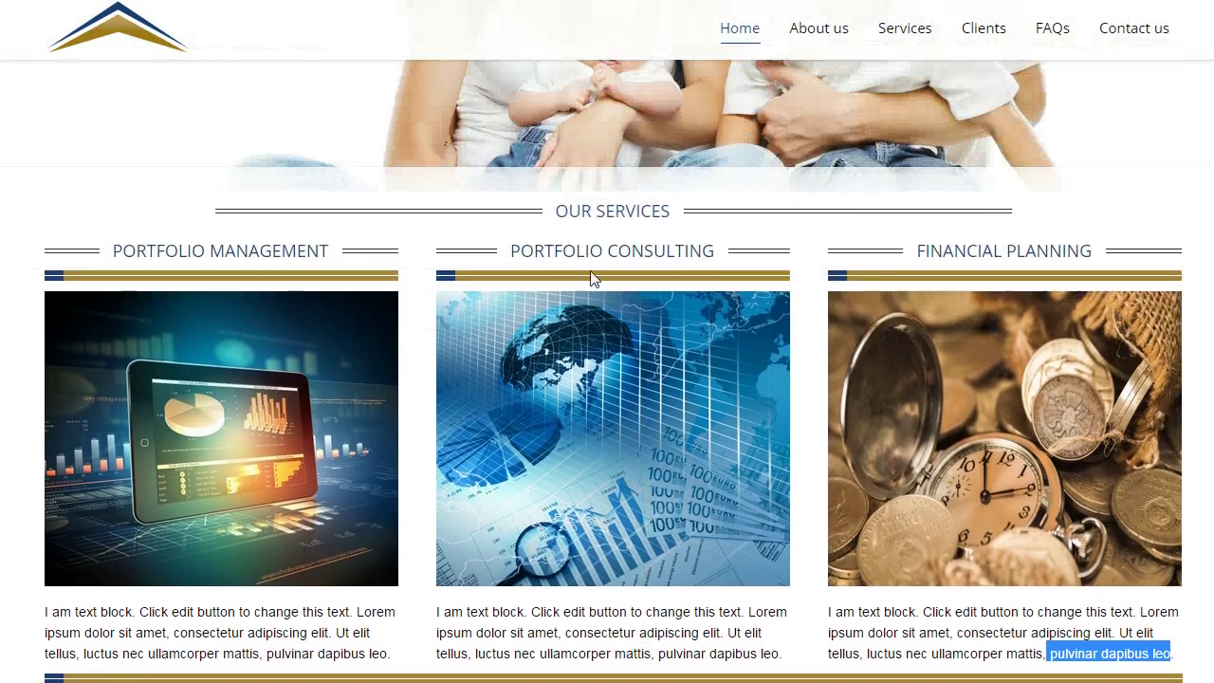
pyautogui.scroll(3, 638, 295)
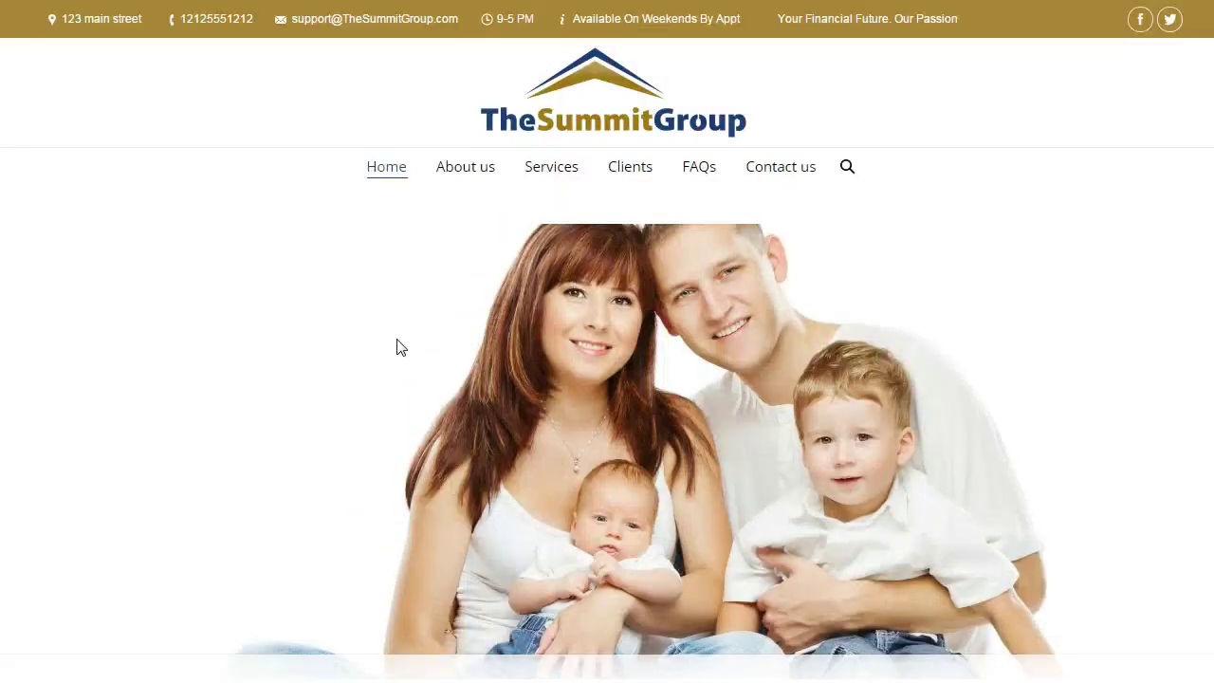
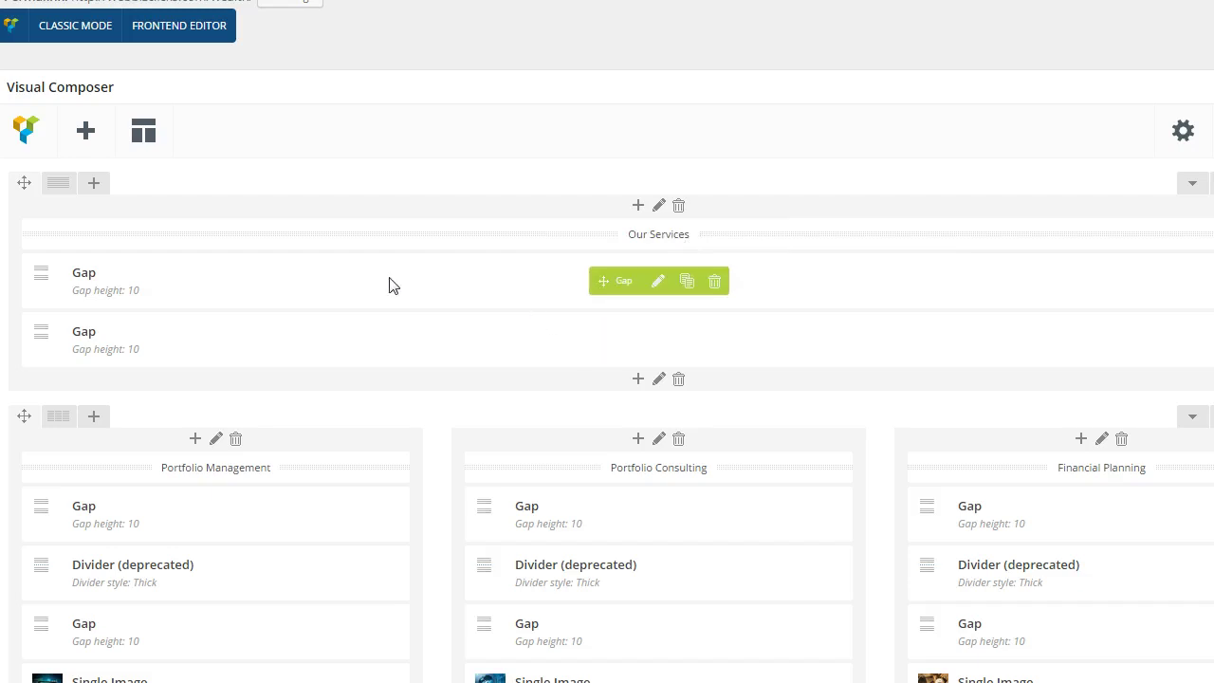
pyautogui.scroll(-2, 392, 285)
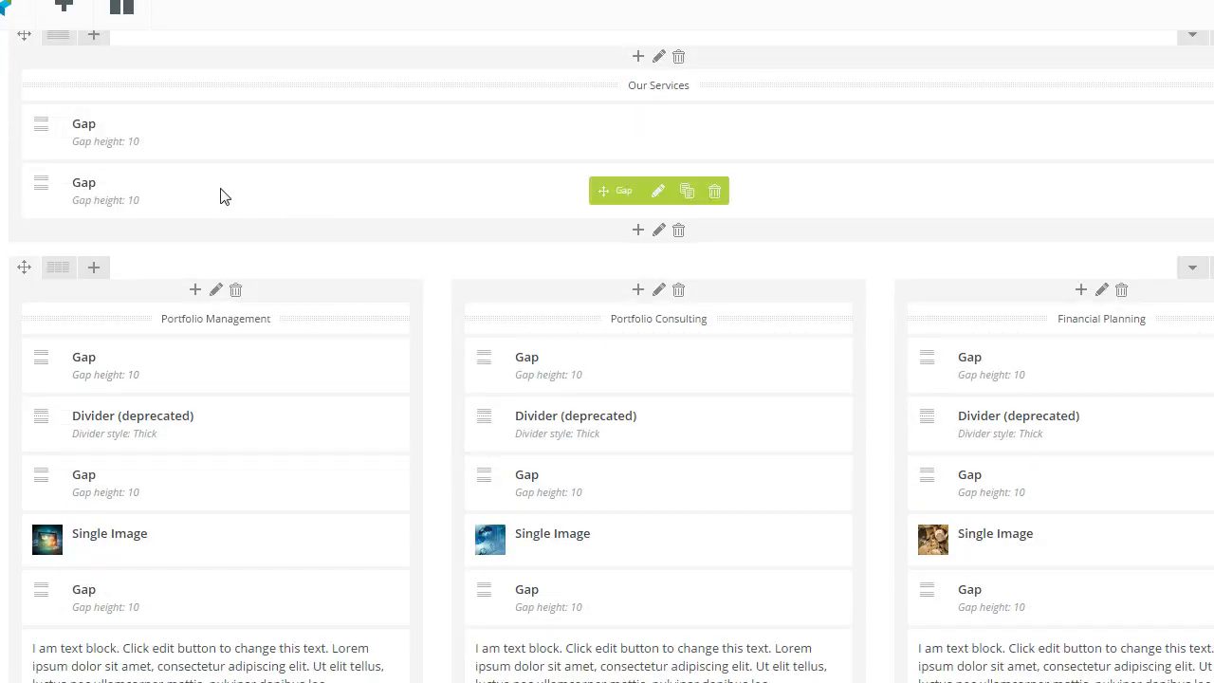
pyautogui.scroll(3, 220, 196)
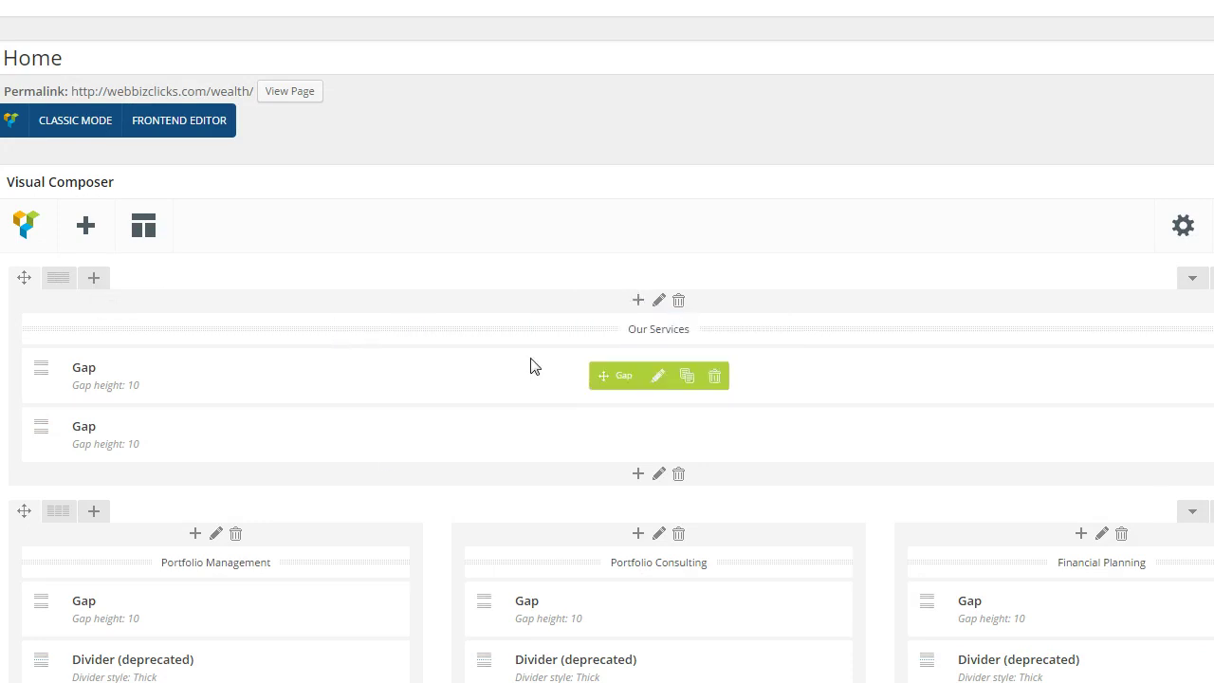
pyautogui.scroll(-3, 621, 363)
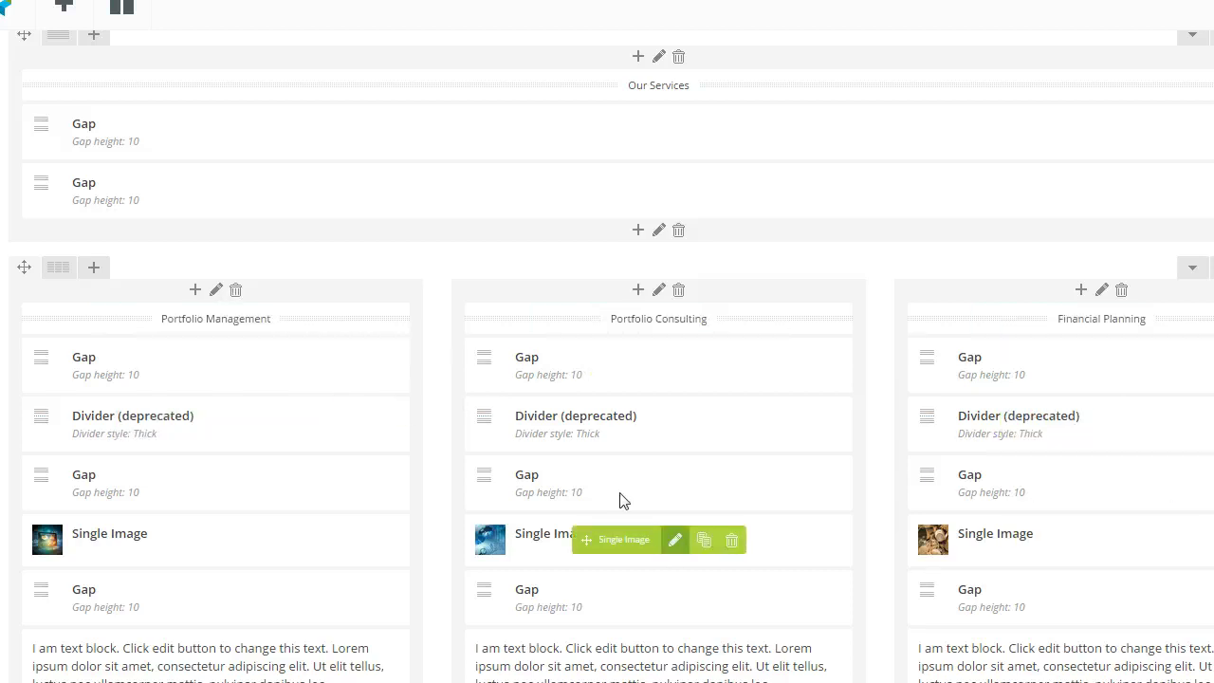
# Step: Review the Portfolio Management separator's settings and element width options, keeping the width at 100% and saving the settings
pyautogui.scroll(-1, 621, 500)
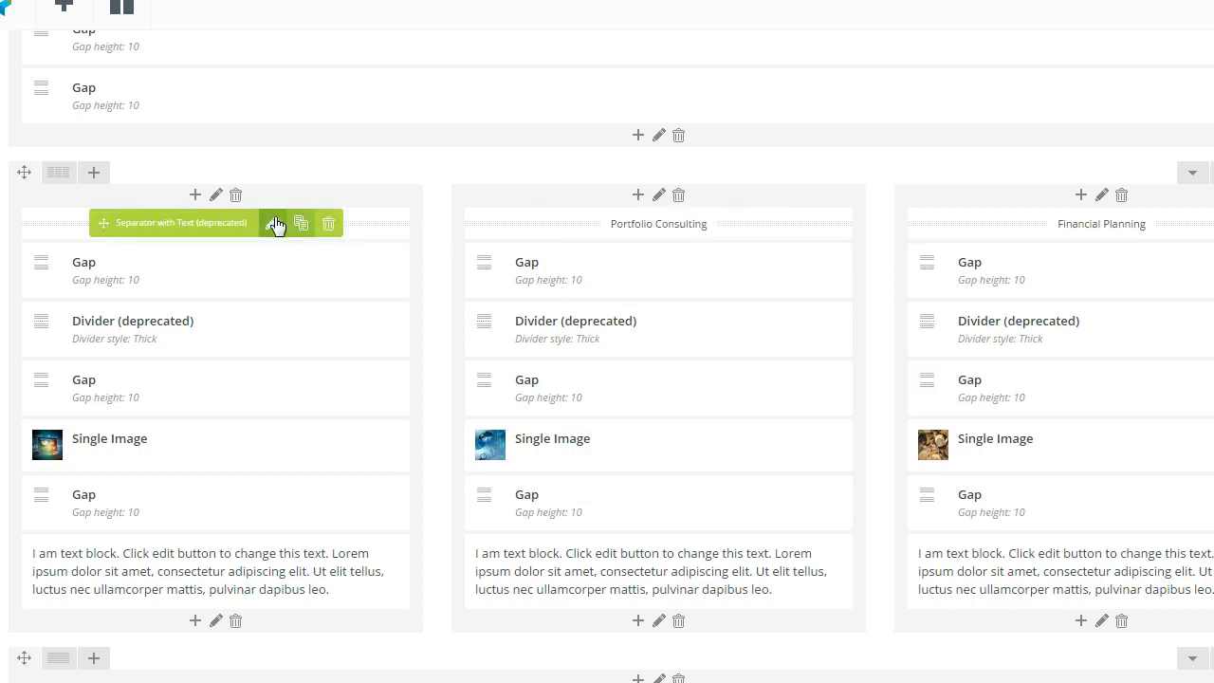
pyautogui.click(272, 226)
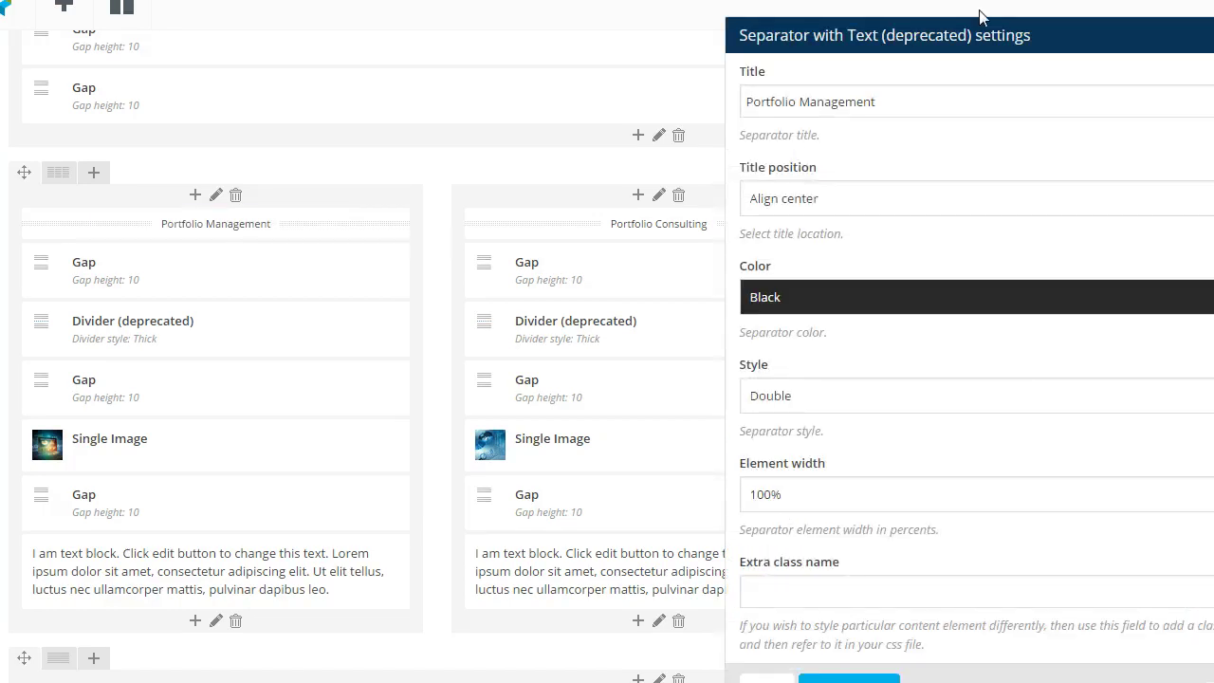
pyautogui.moveTo(994, 29); pyautogui.dragTo(779, 38)
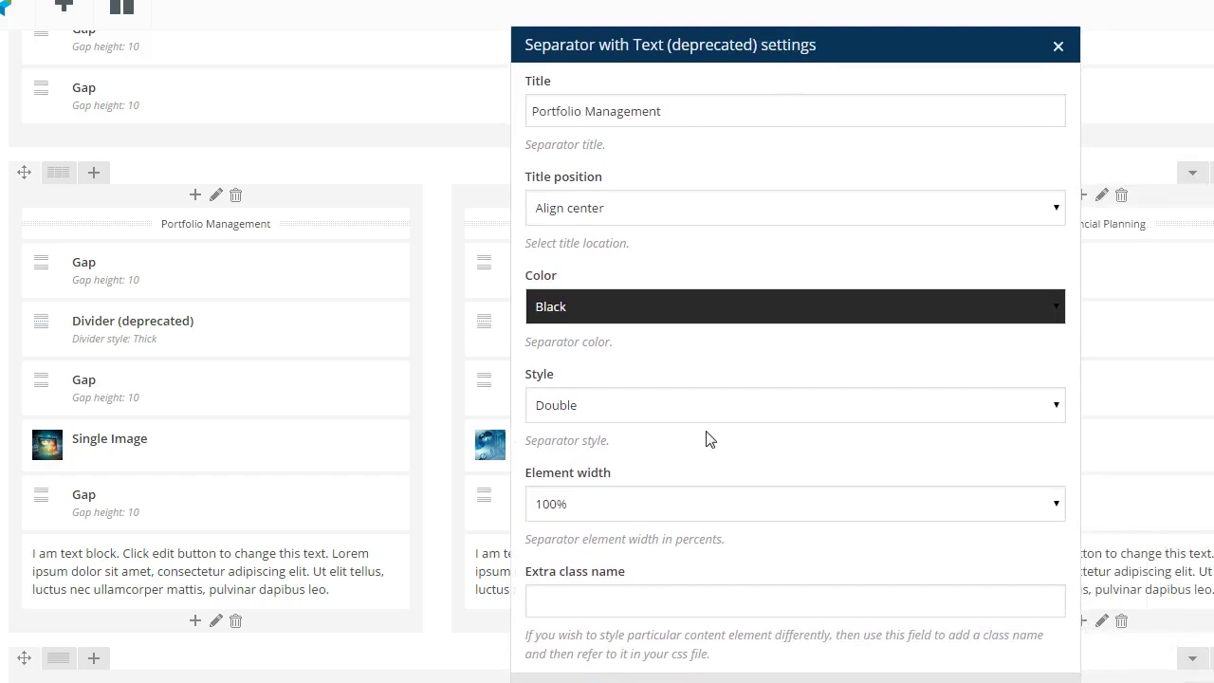
pyautogui.scroll(-1, 688, 462)
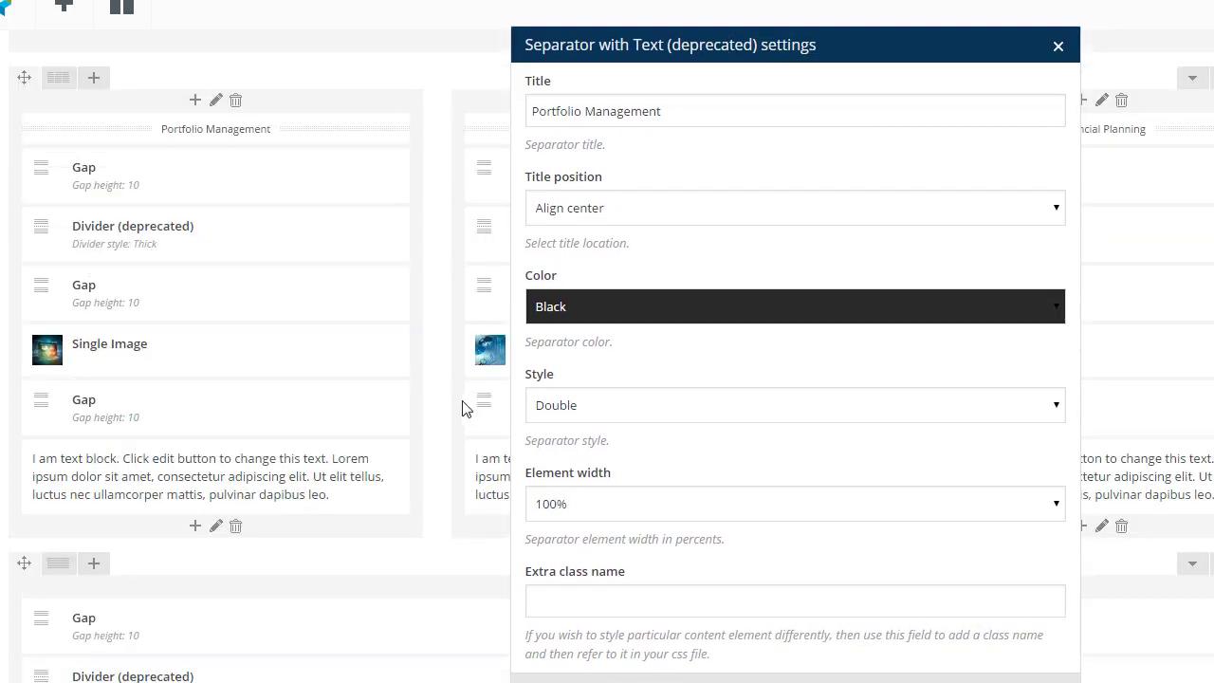
pyautogui.moveTo(294, 128)
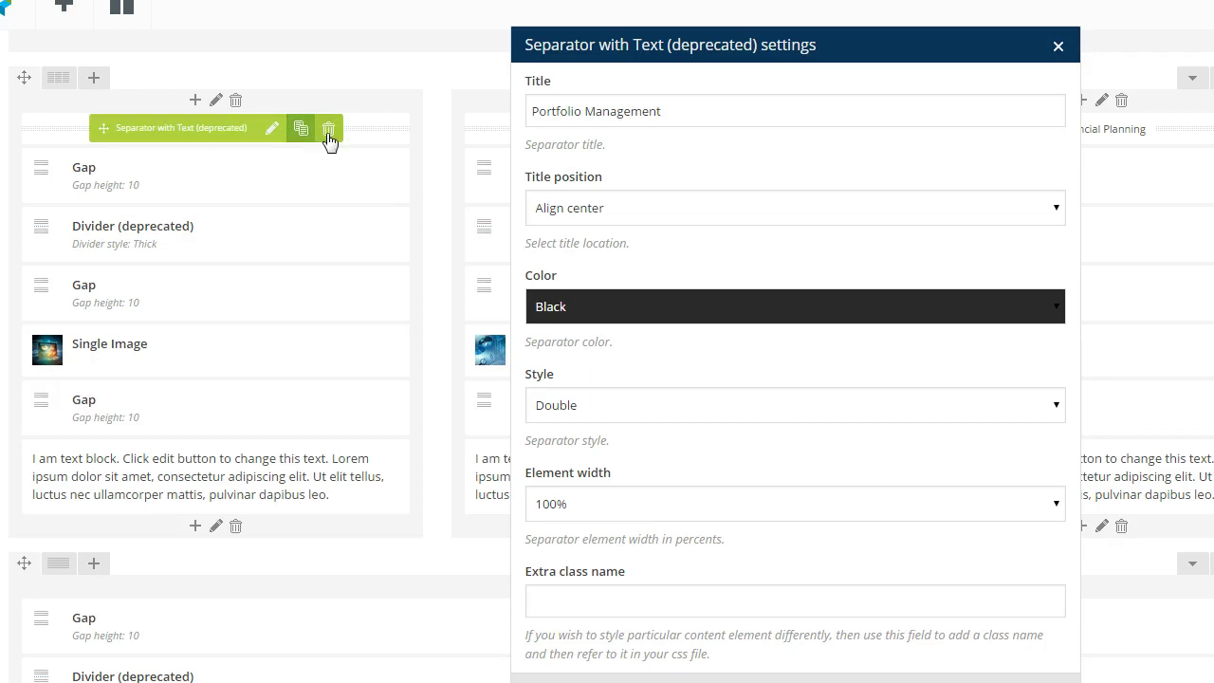
pyautogui.moveTo(1161, 127)
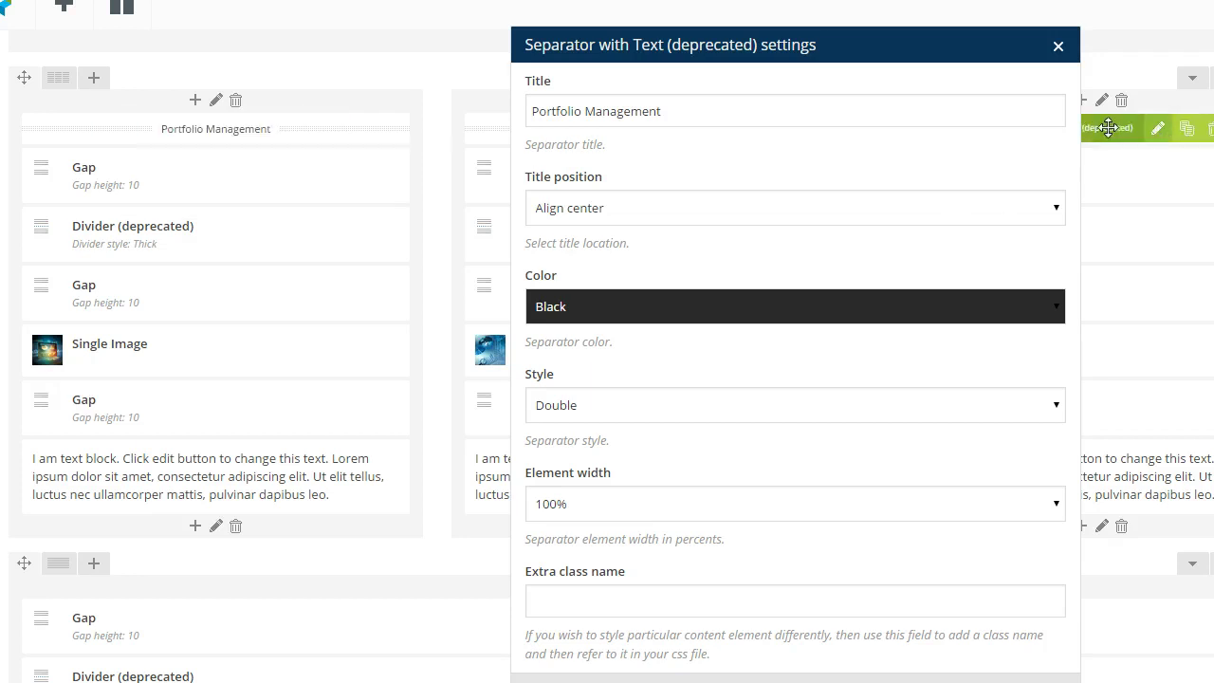
pyautogui.scroll(-1, 650, 413)
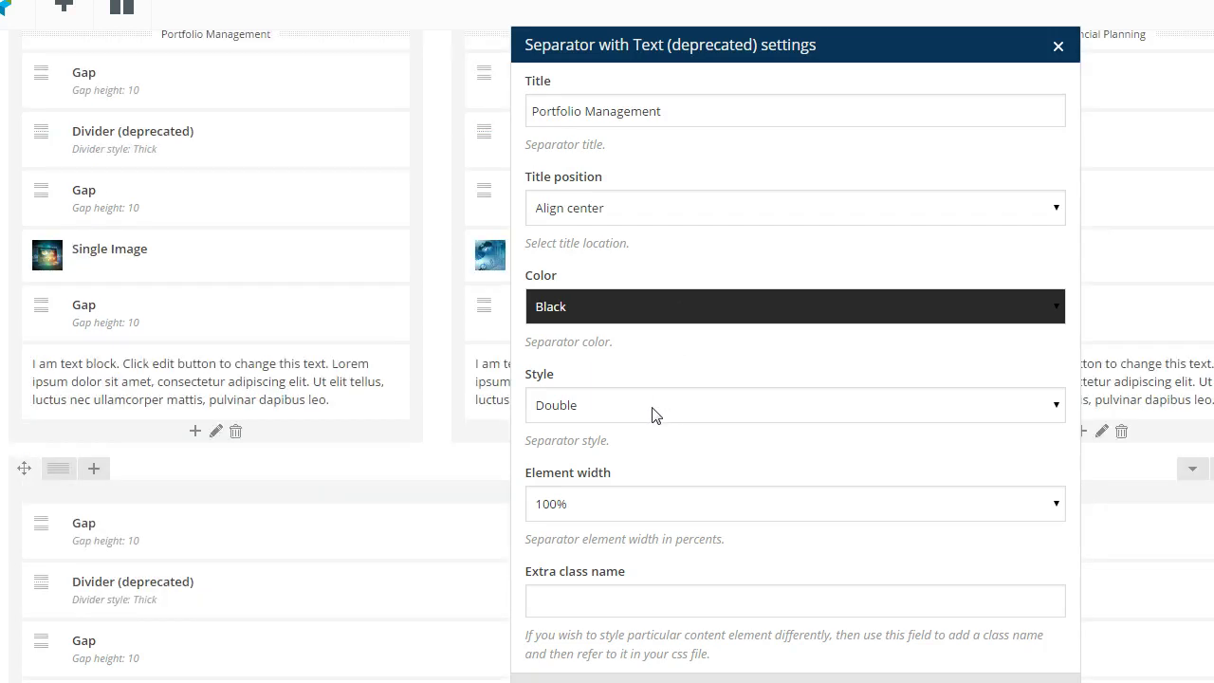
pyautogui.click(569, 510)
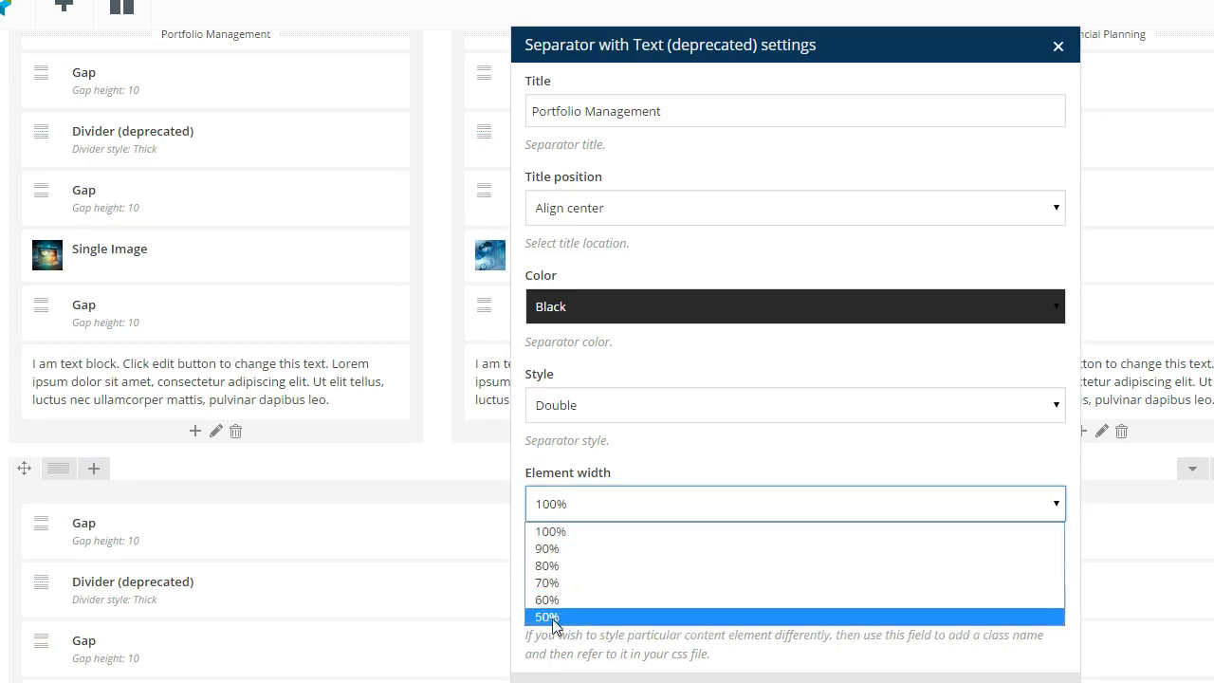
pyautogui.click(553, 505)
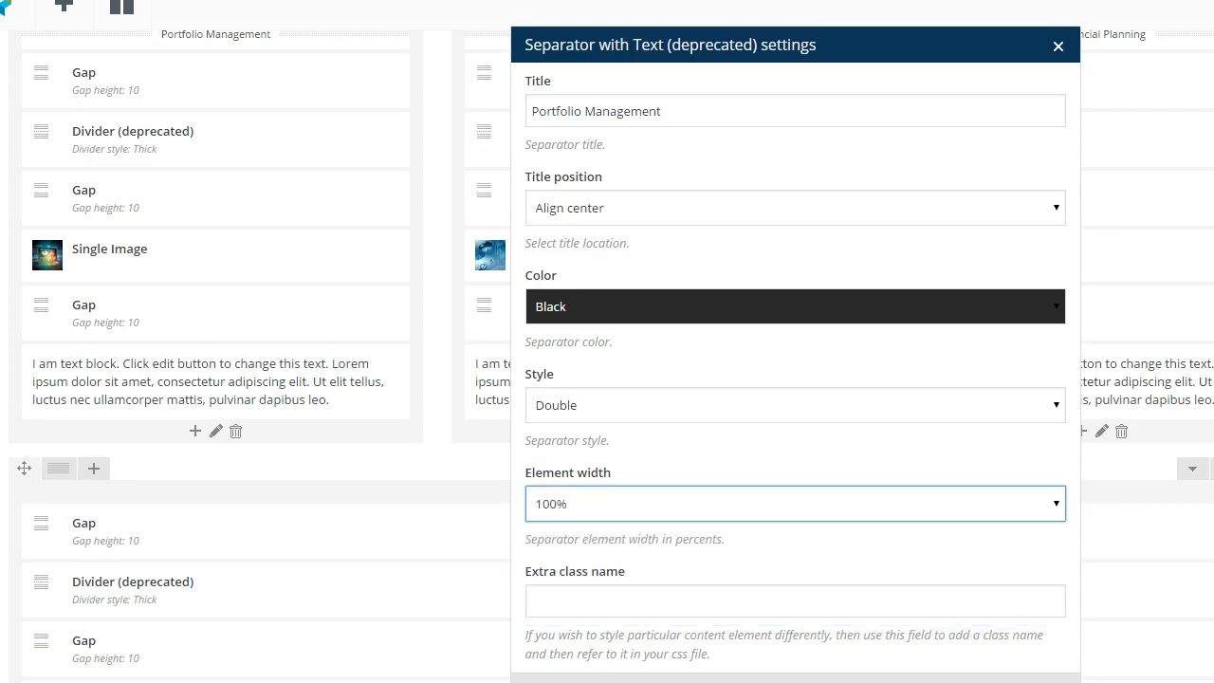
pyautogui.click(635, 679)
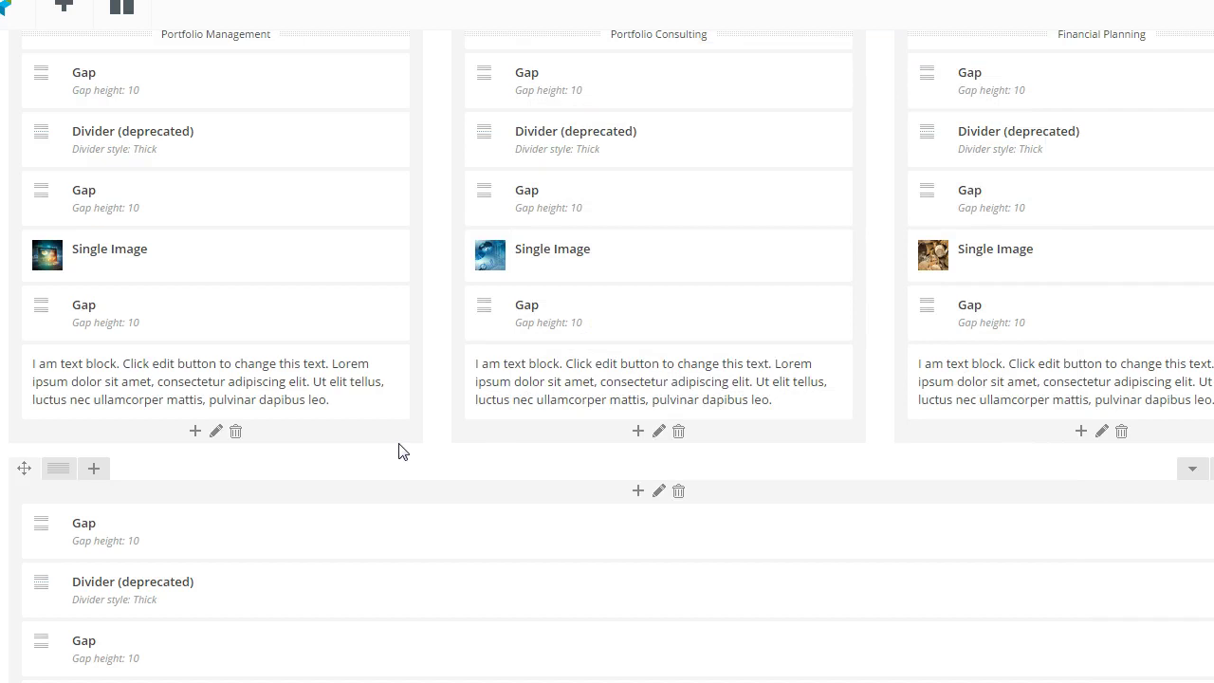
# Step: Check the Our Services separator's title position, color, style and element width, and leave its settings without changes
pyautogui.scroll(3, 400, 461)
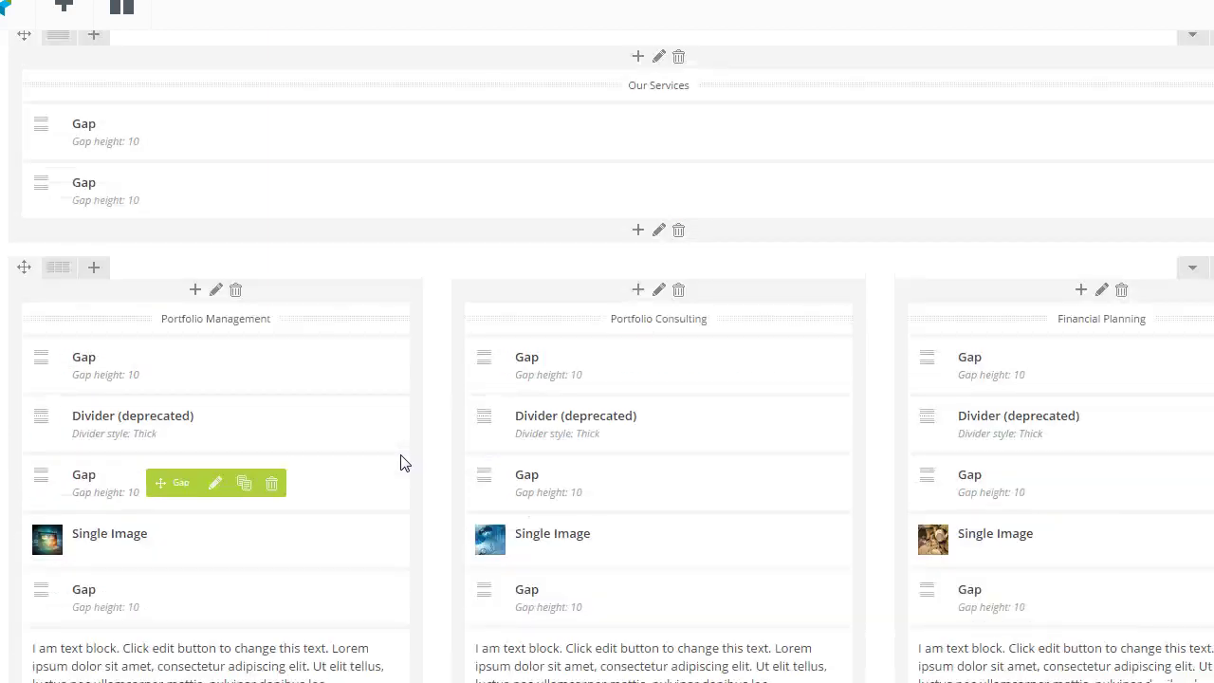
pyautogui.scroll(3, 400, 461)
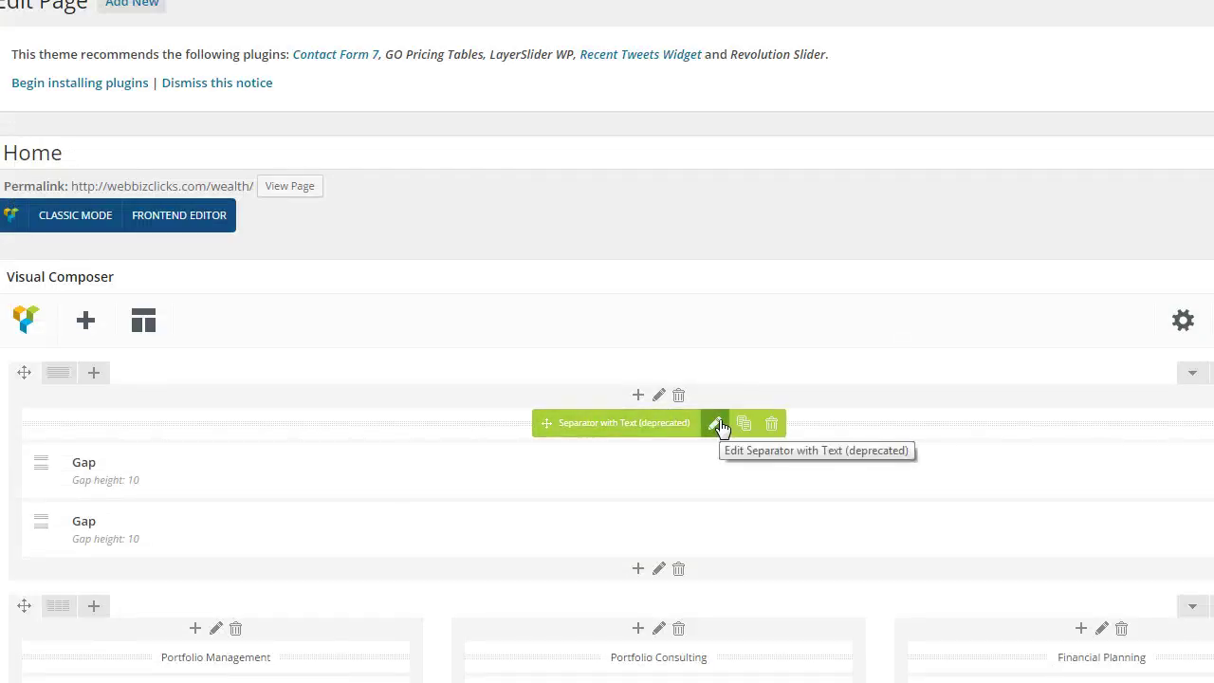
pyautogui.click(716, 424)
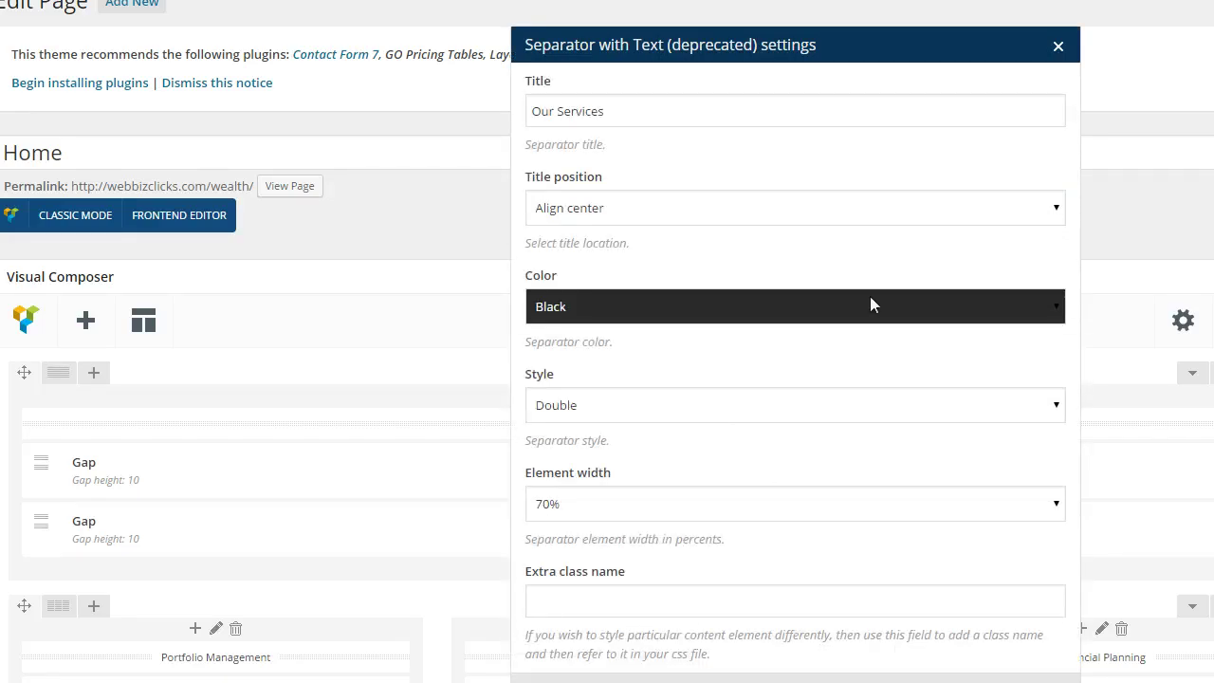
pyautogui.click(1057, 47)
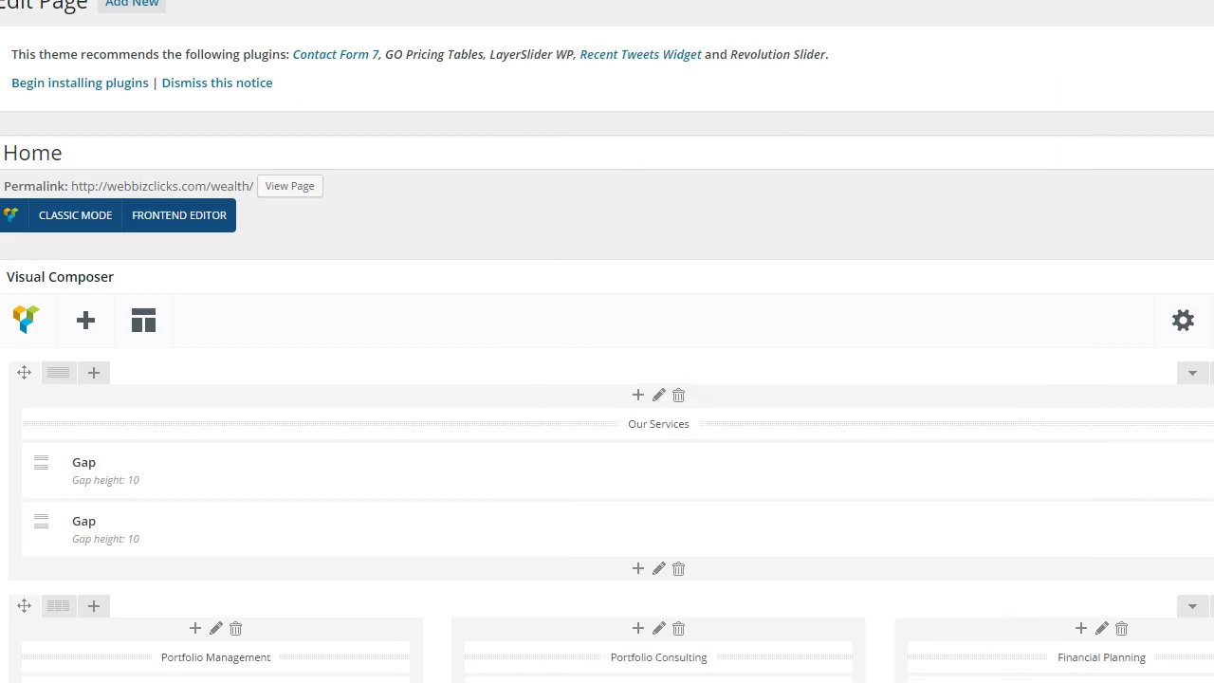